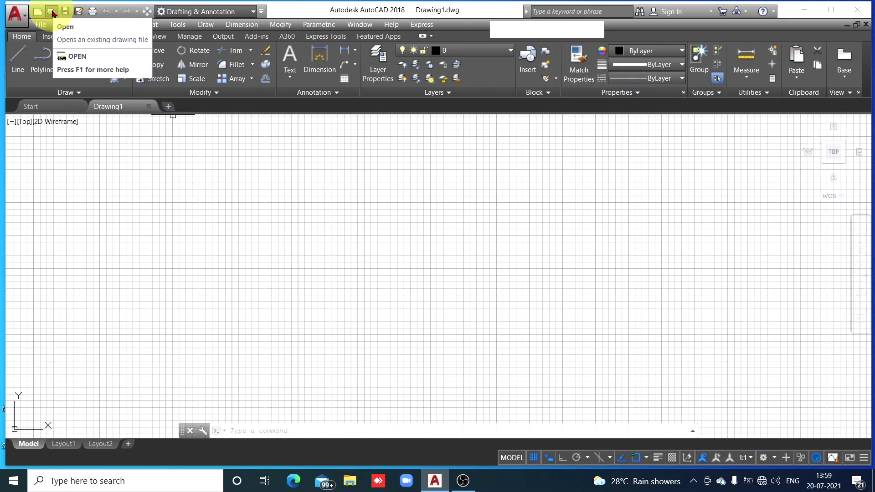
Open the existing drawing "Practice example 2" from the Documents folder
left_click(52, 11)
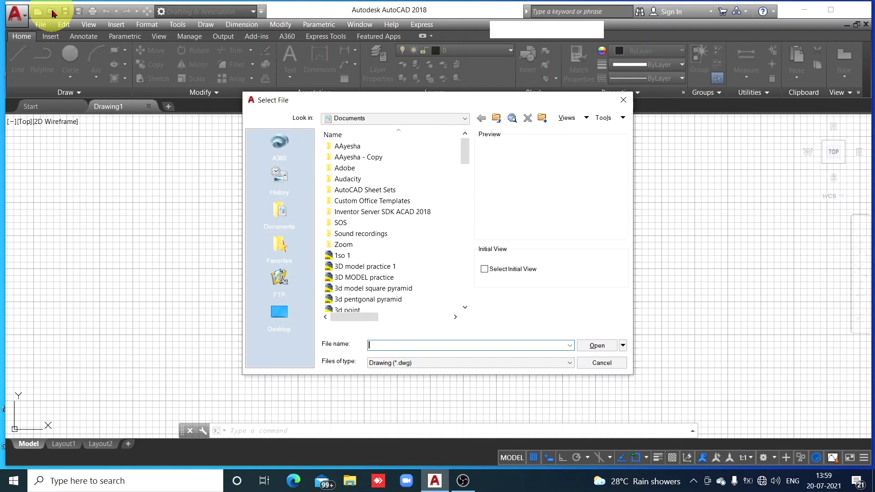
scroll(375, 279, "down", 15)
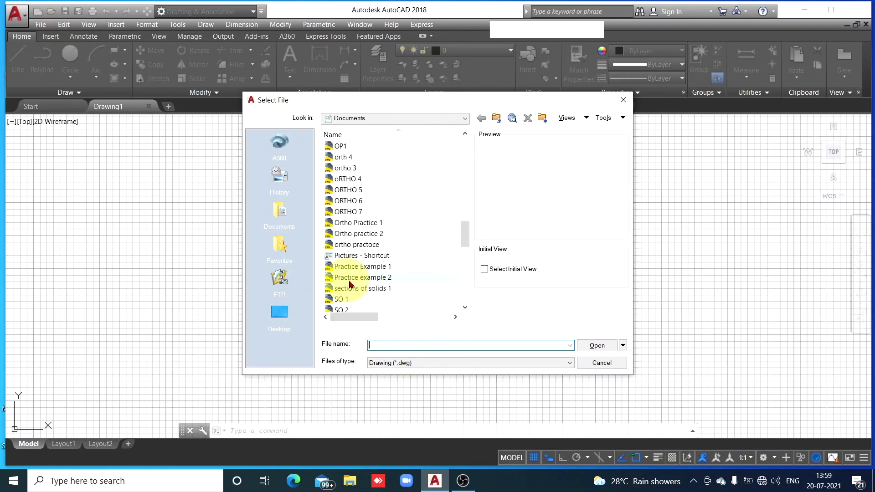
left_click(374, 278)
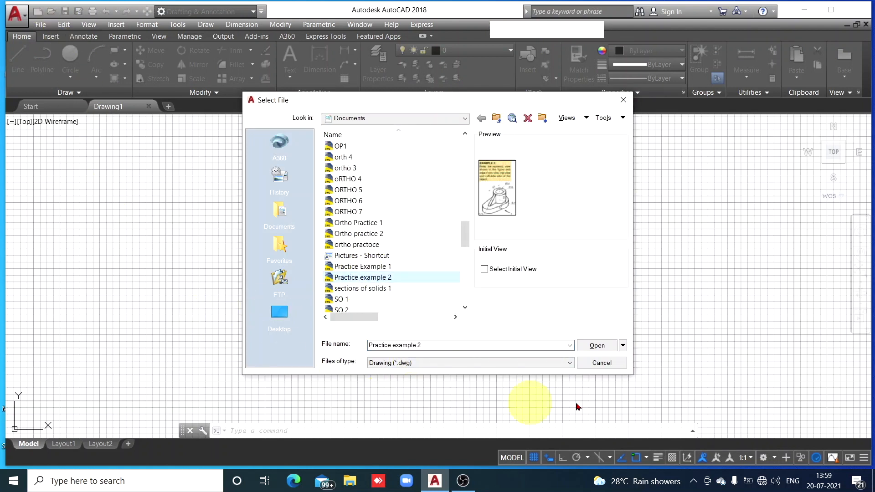
left_click(594, 346)
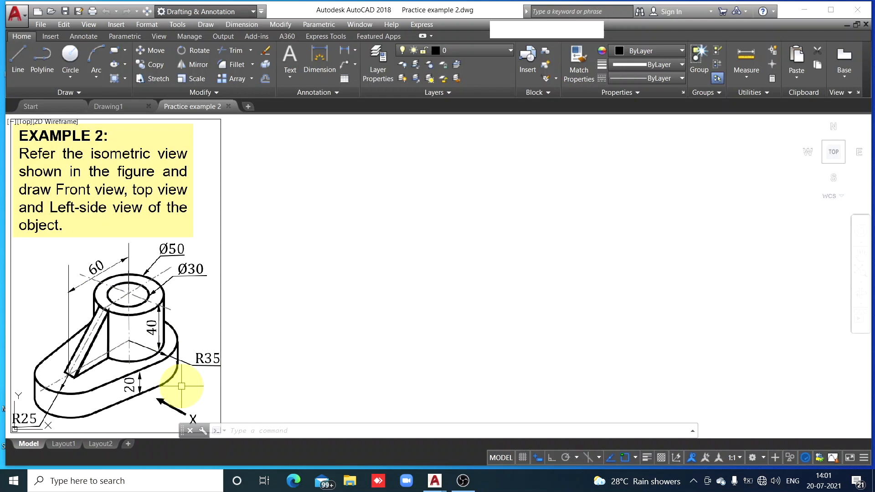
In Drawing1, turn off the grid display and turn on Ortho mode and the lineweight display
left_click(113, 107)
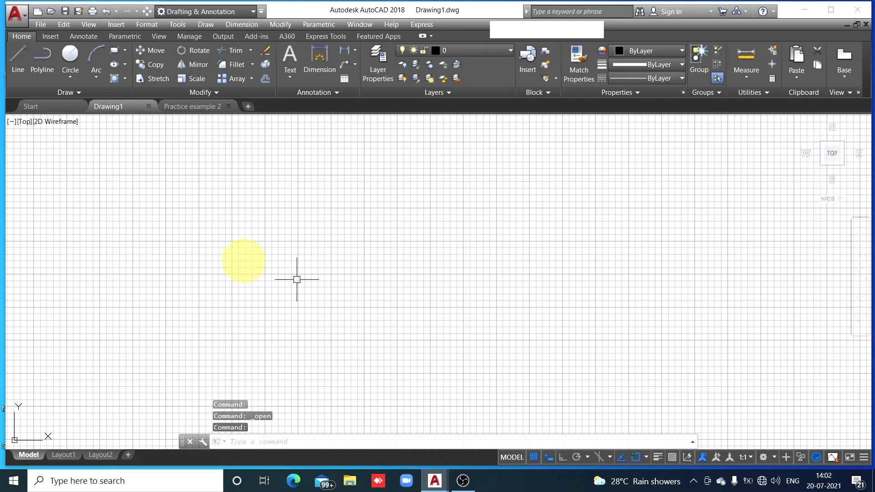
left_click(533, 458)
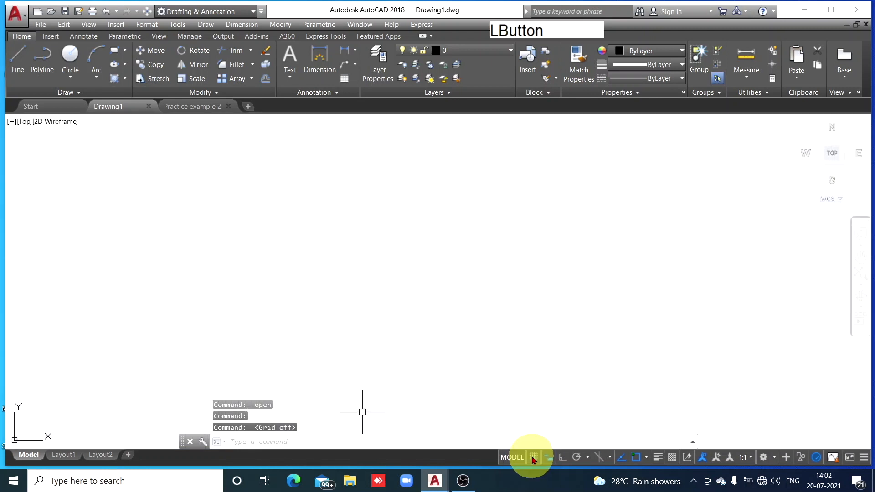
left_click(563, 458)
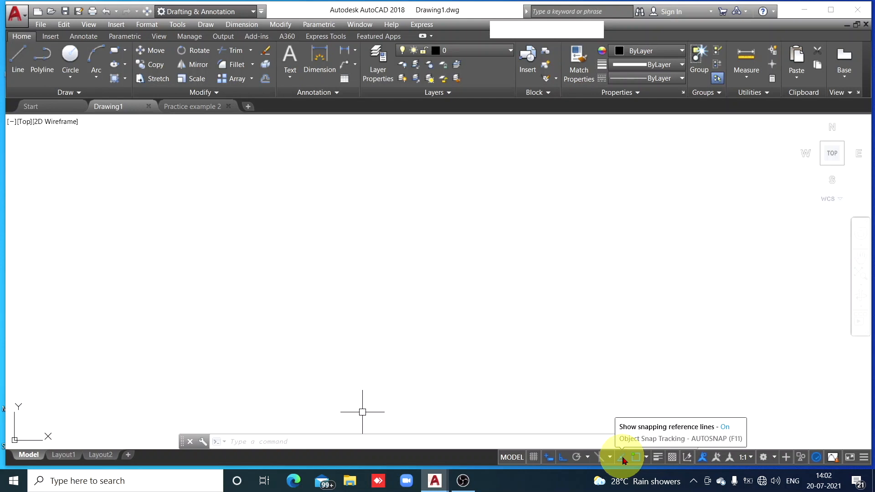
left_click(647, 458)
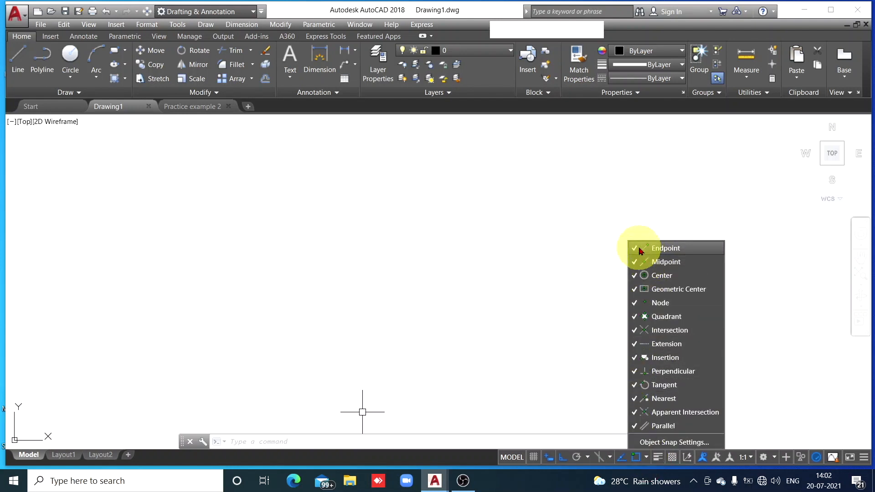
left_click(658, 458)
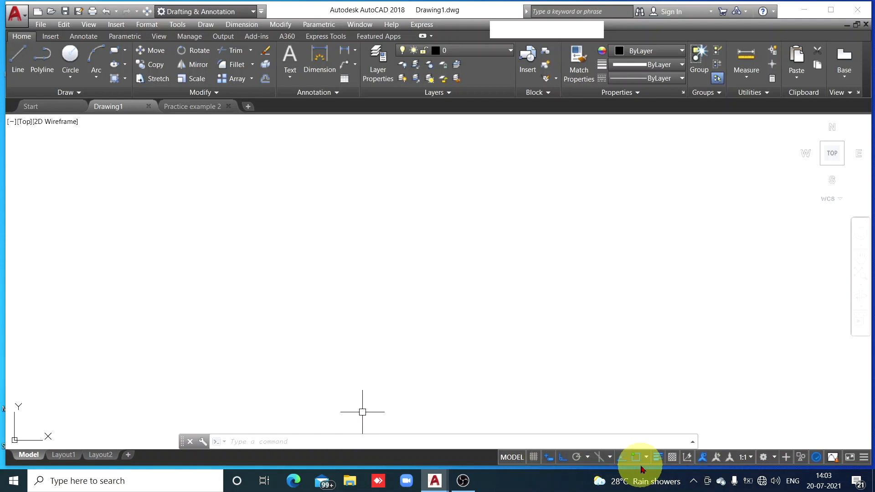
Check which drafting aids are available for display and review the isometric figure in the Practice example 2 drawing
left_click(864, 458)
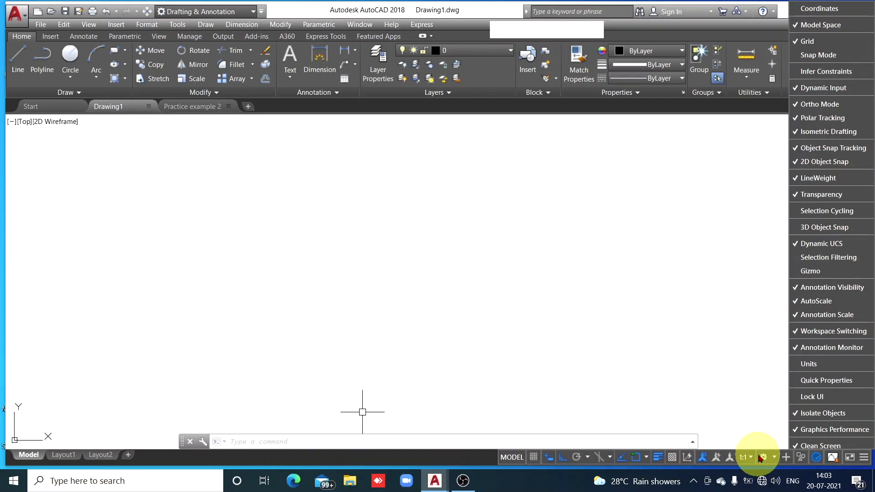
left_click(748, 405)
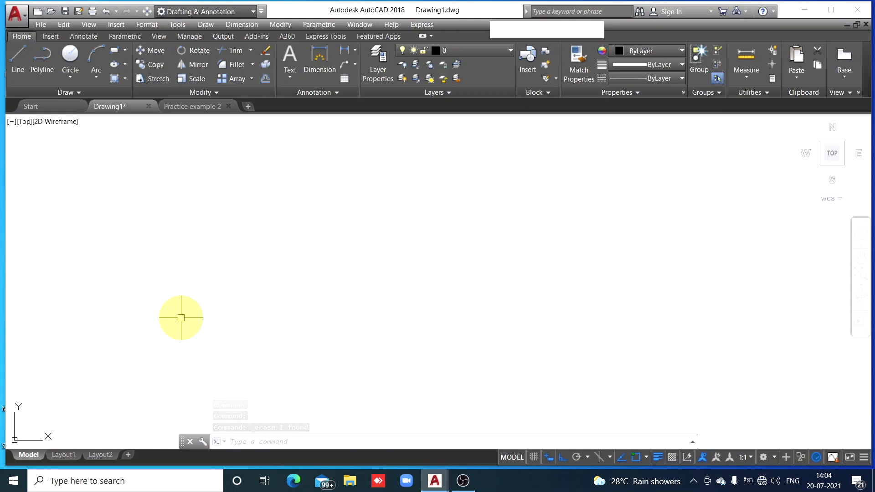
left_click(197, 107)
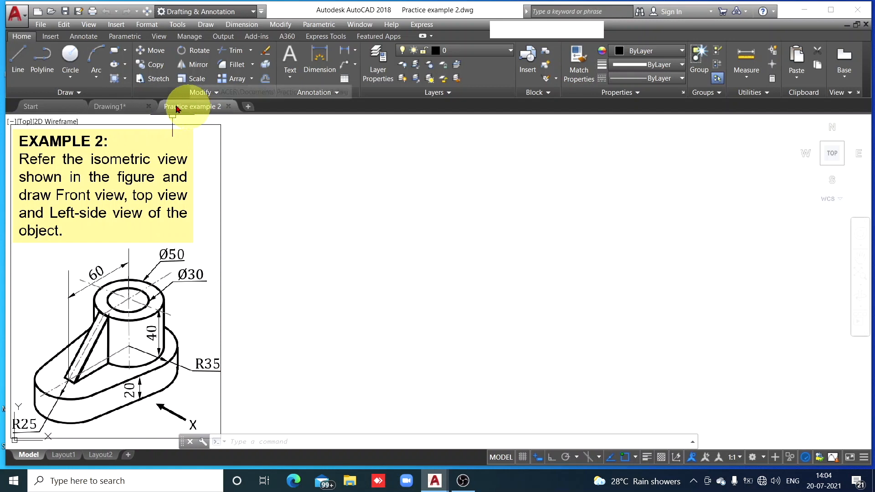
left_click(123, 105)
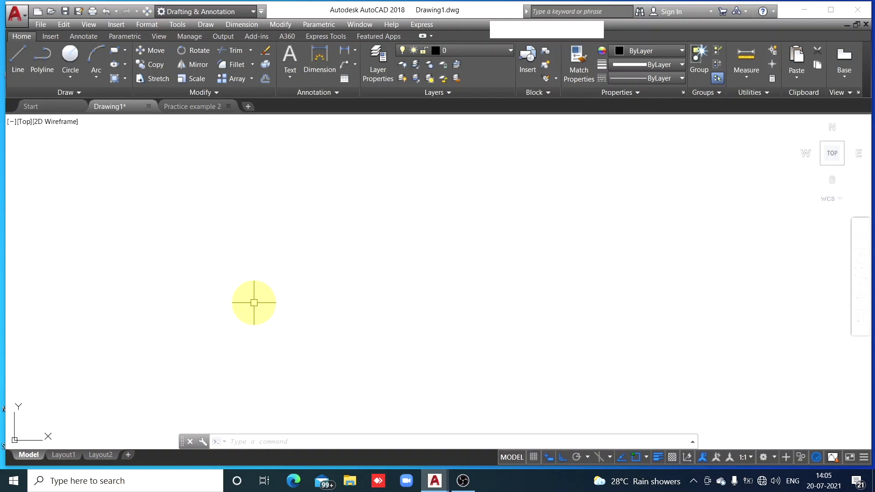
Set the model space limits of Drawing1 to a lower left corner of 0,0 and an upper right corner of 400,300
type("m")
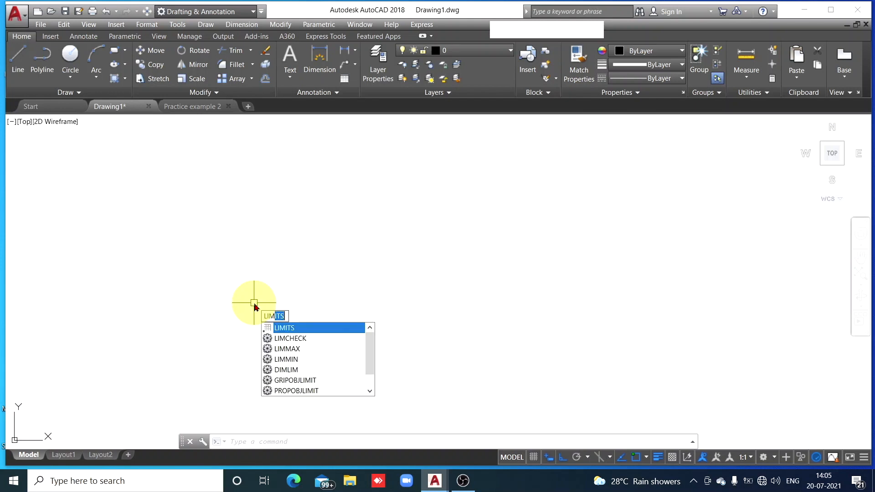
key("space")
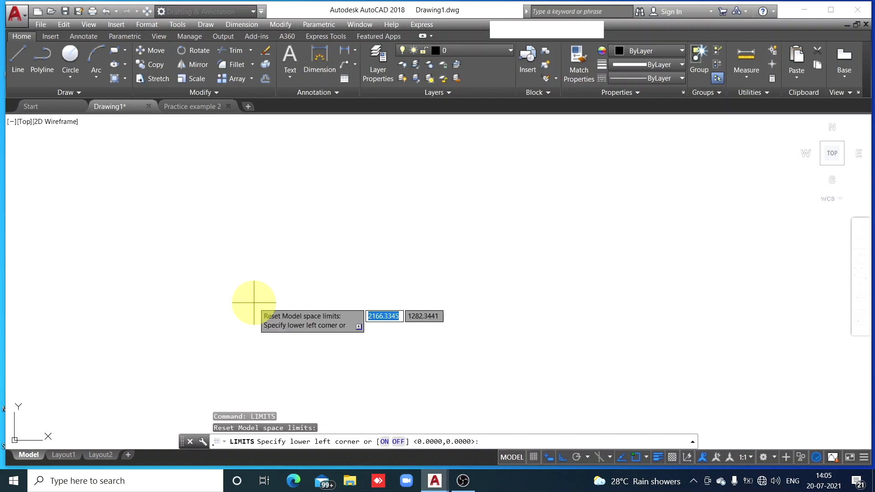
type("0")
key("comma")
type("0")
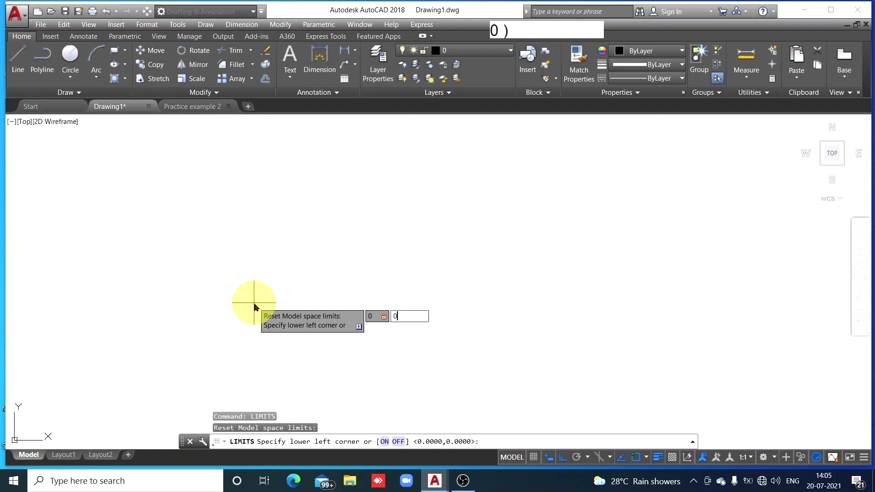
key("space")
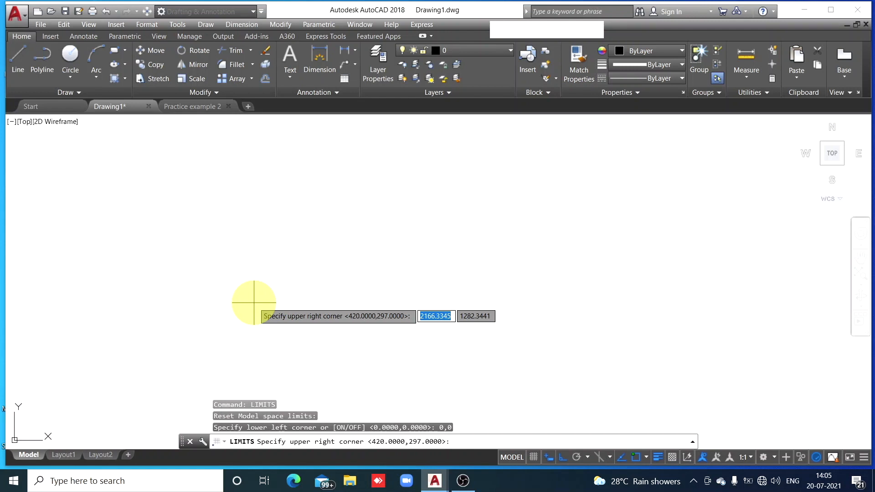
type("400")
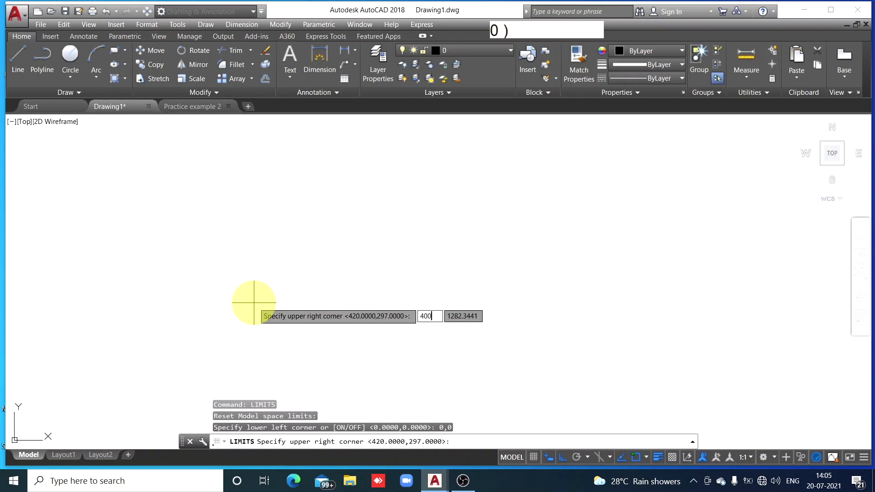
key("comma")
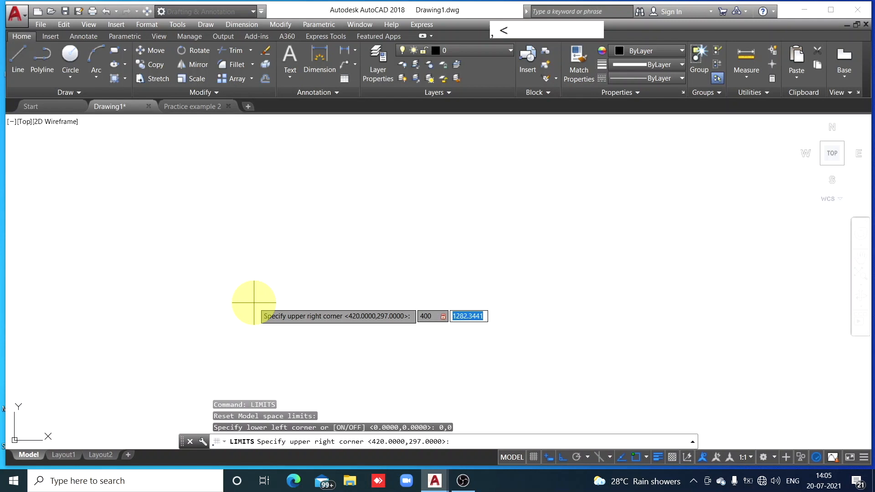
type("300")
key("space")
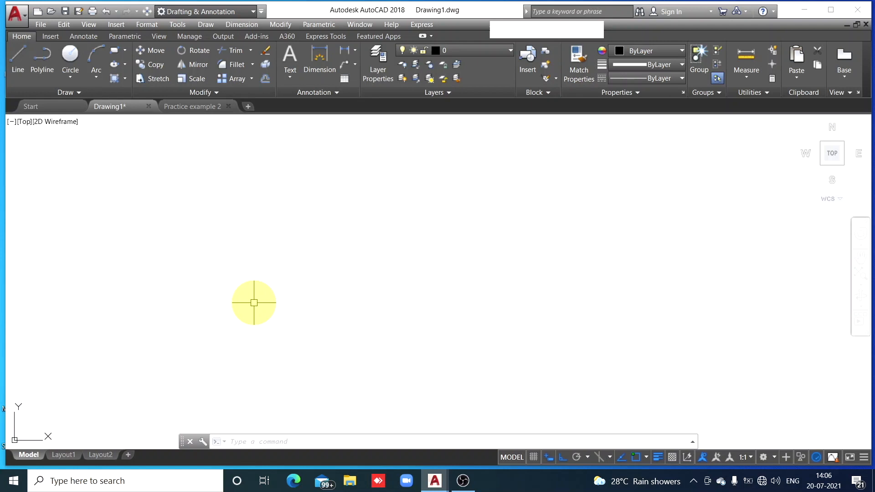
Zoom to All so the view fits the drawing limits
type("z")
key("space")
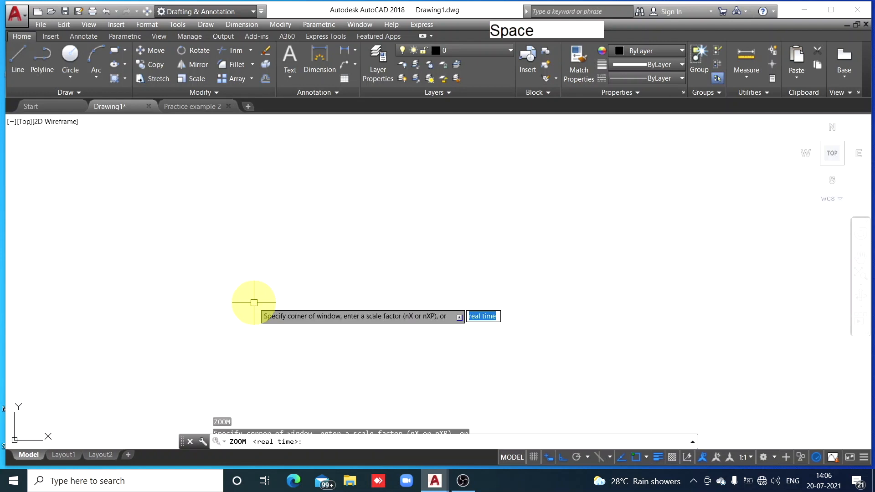
type("a")
key("space")
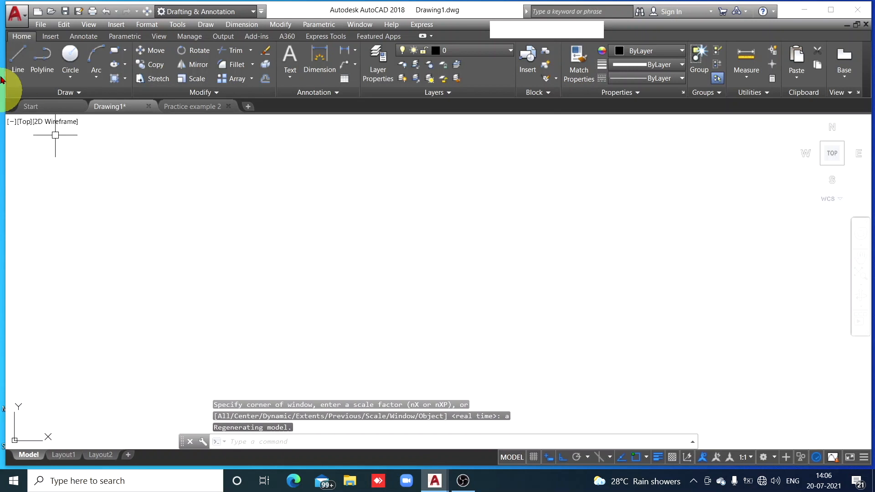
Set the current lineweight for new objects to 0.15 mm
left_click(18, 59)
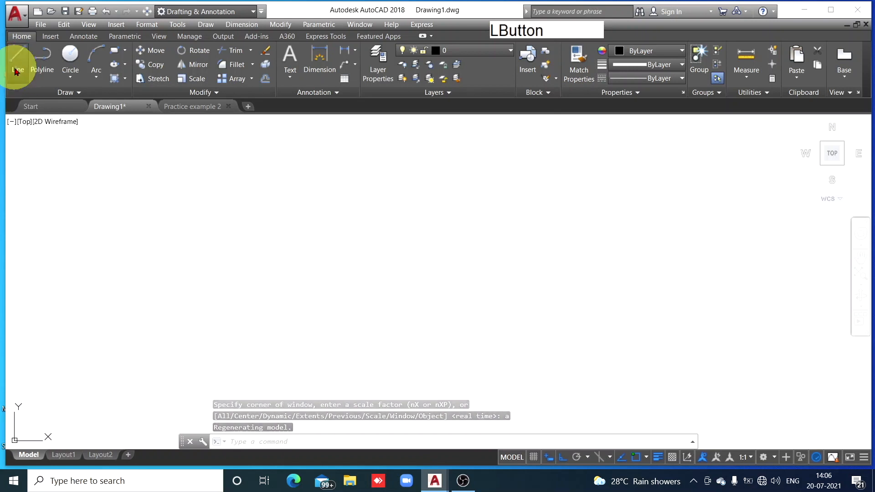
left_click(160, 446)
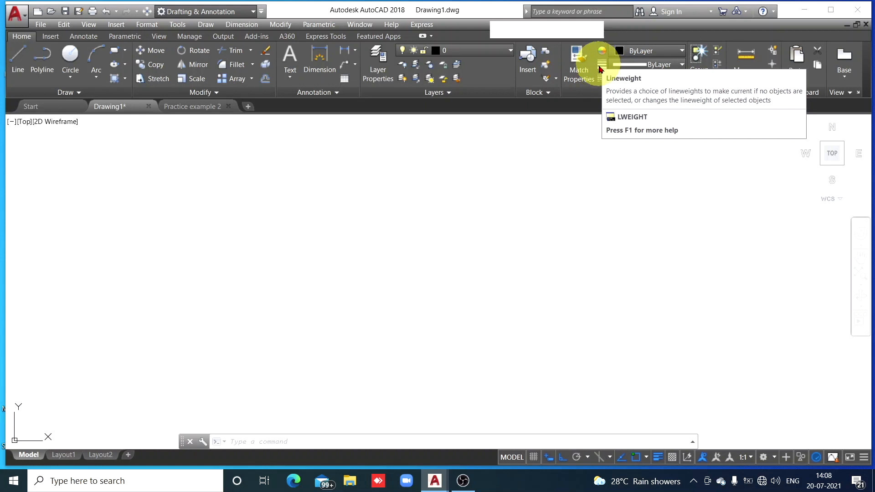
left_click(682, 65)
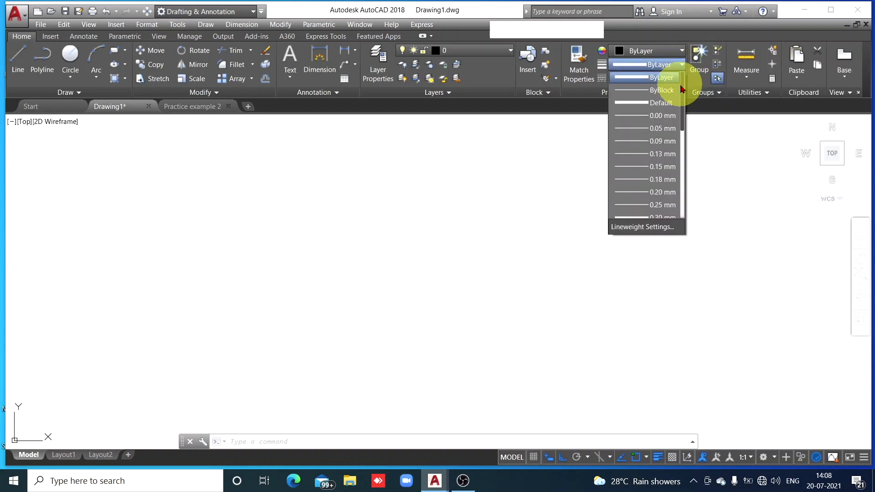
left_click(658, 167)
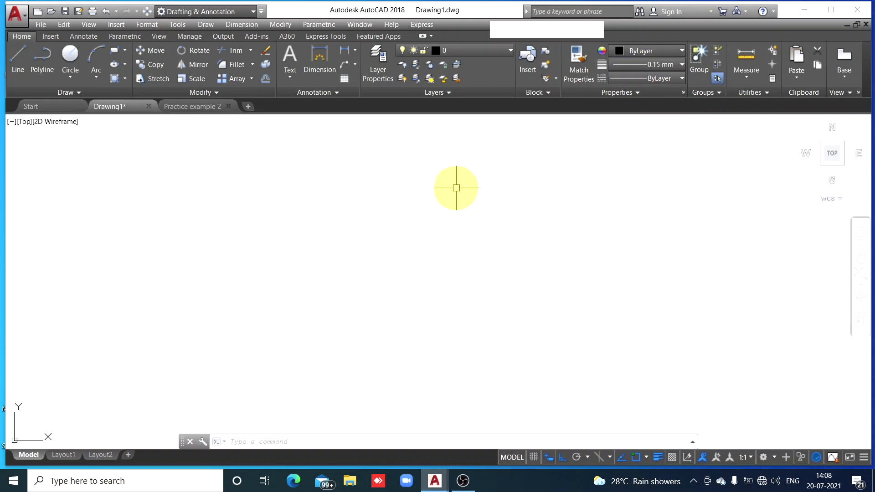
Draw a closed horizontal rectangle 120 wide and 60 high from line segments in the upper part of the drawing area
left_click(19, 69)
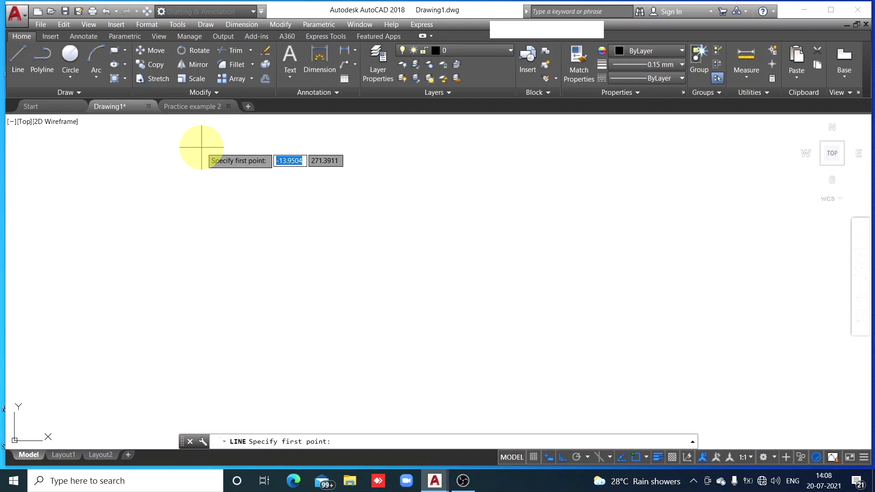
left_click(202, 146)
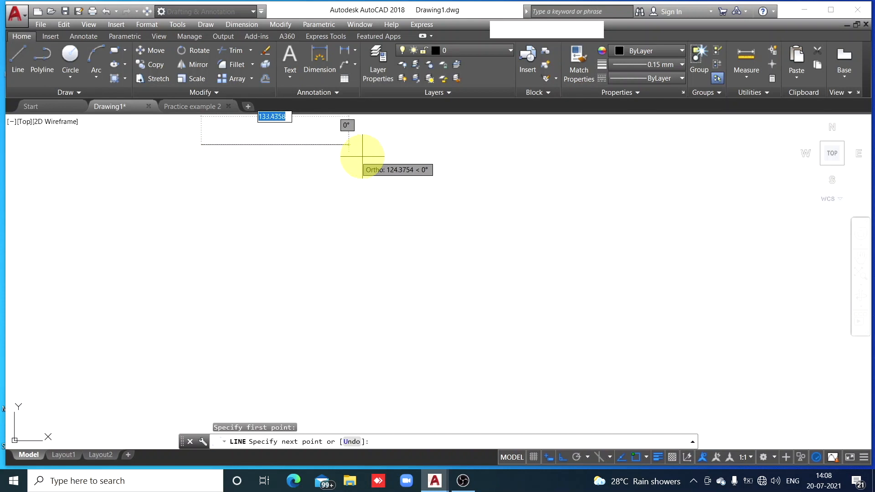
type("120")
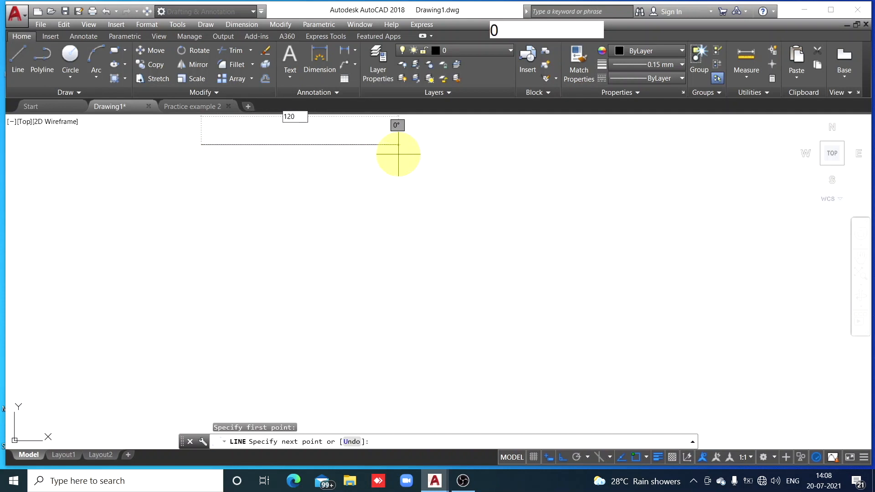
key("space")
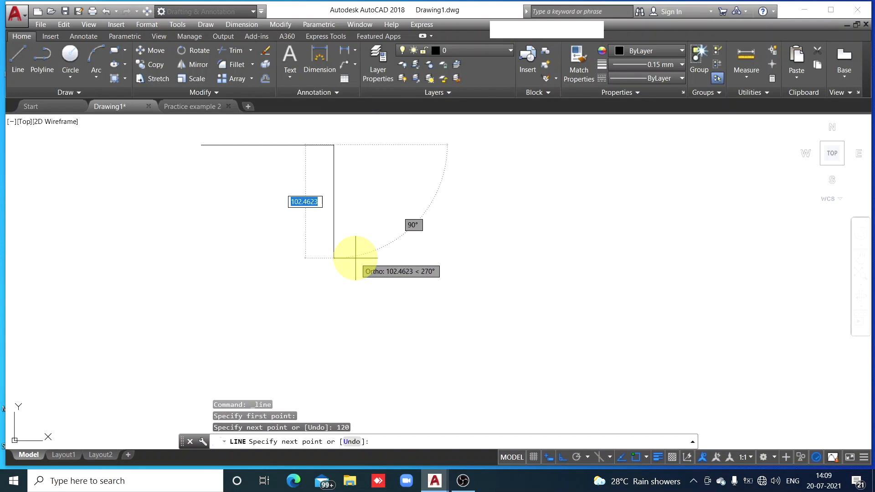
type("60")
key("space")
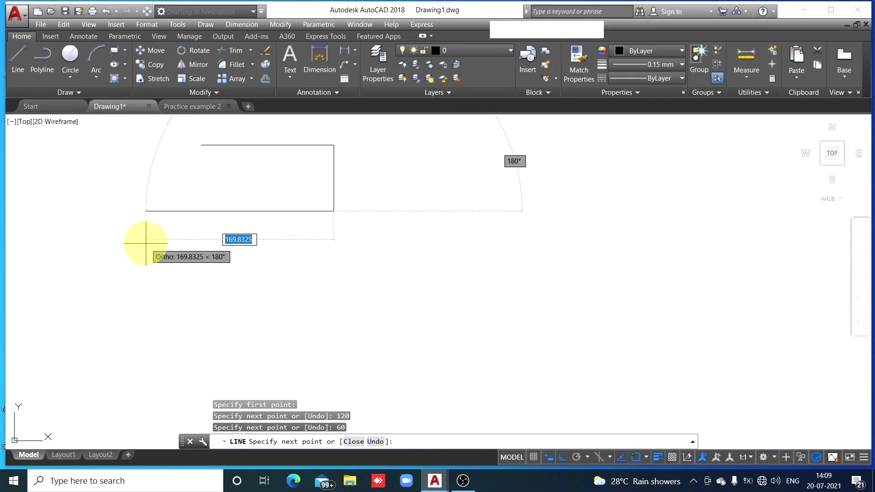
type("120")
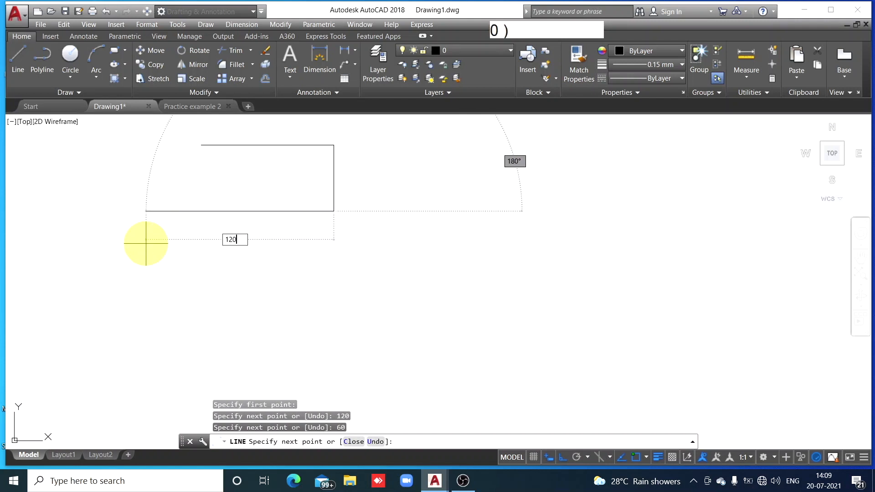
key("space")
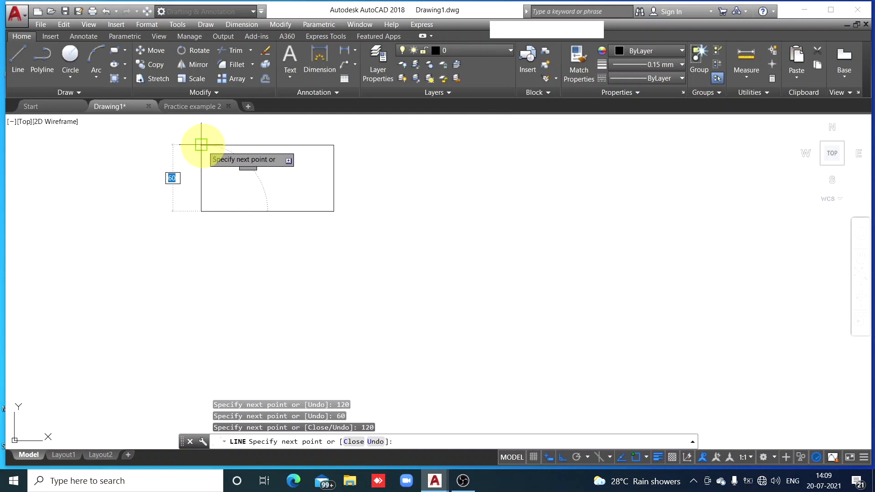
left_click(201, 145)
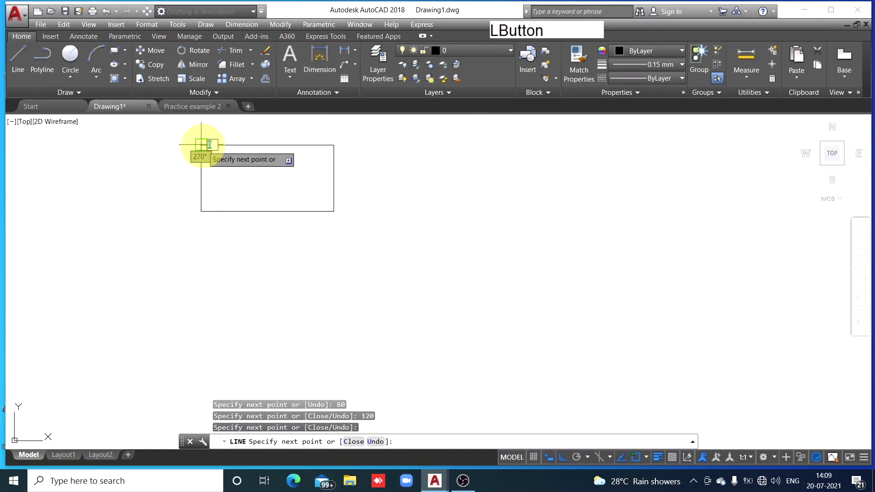
key("Escape")
key("Escape")
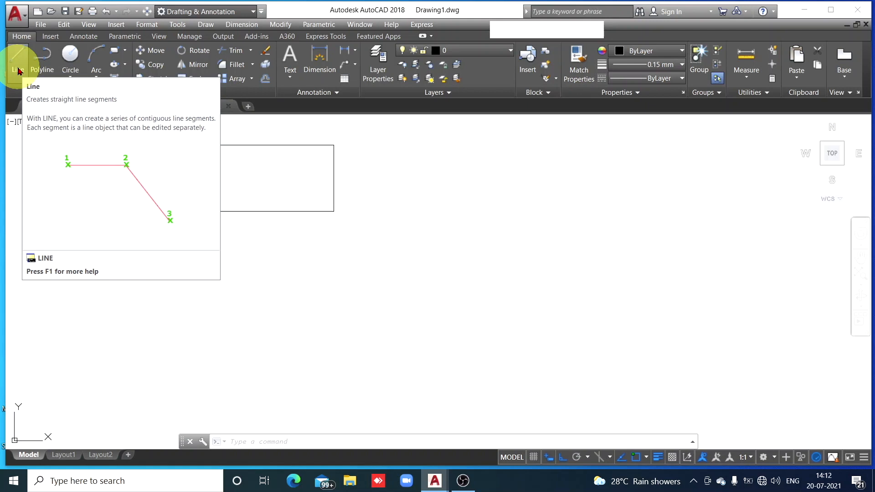
type("LINE")
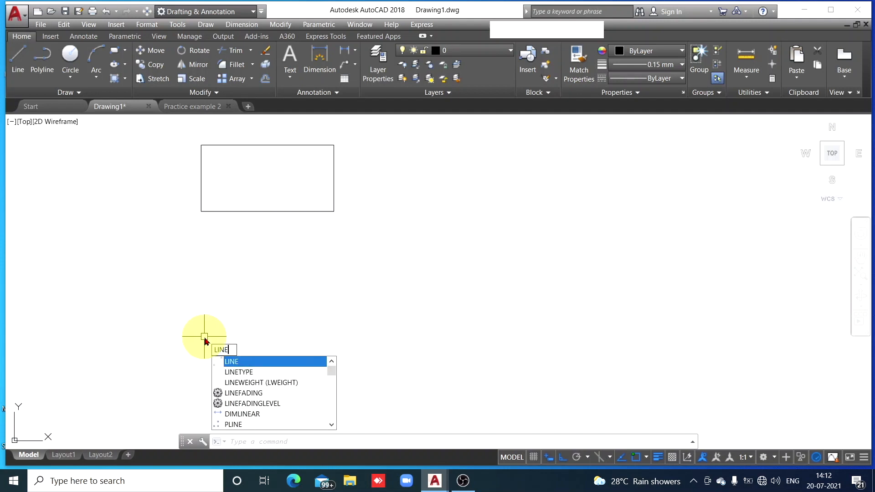
key("space")
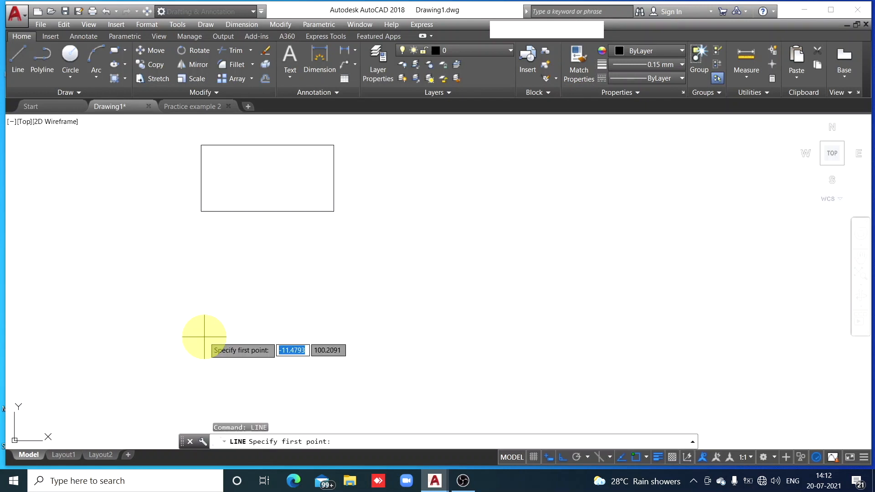
key("Escape")
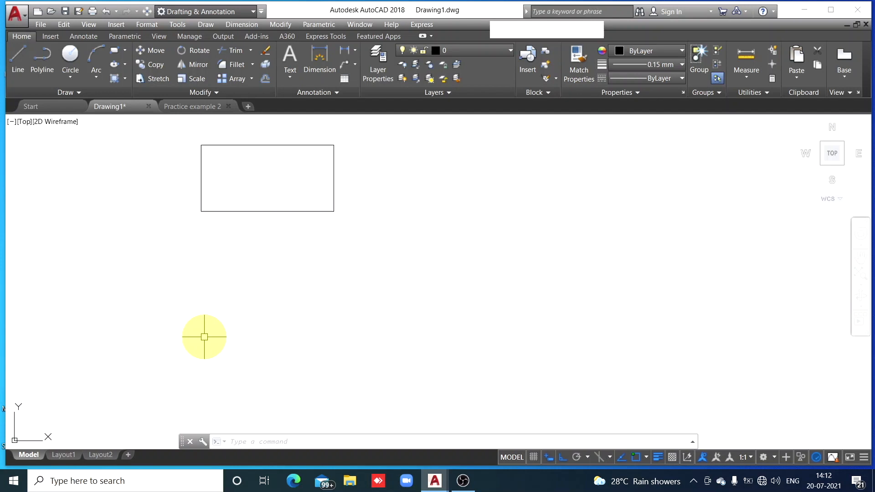
key("space")
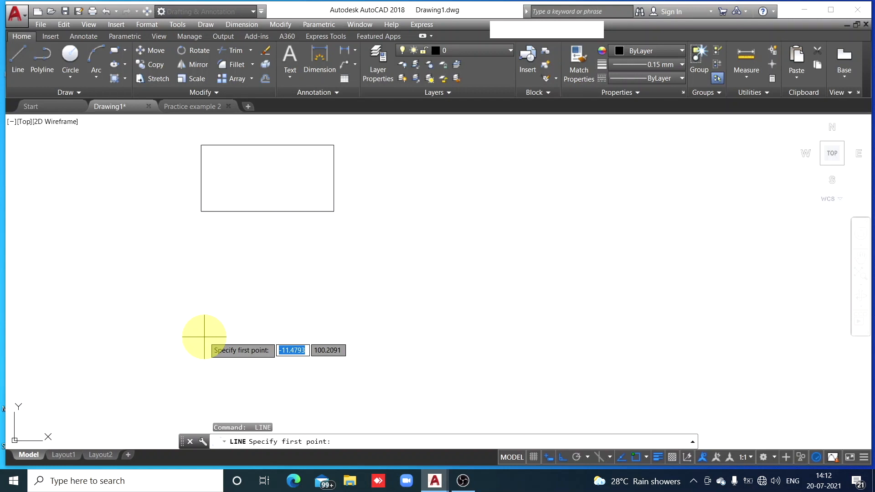
key("Escape")
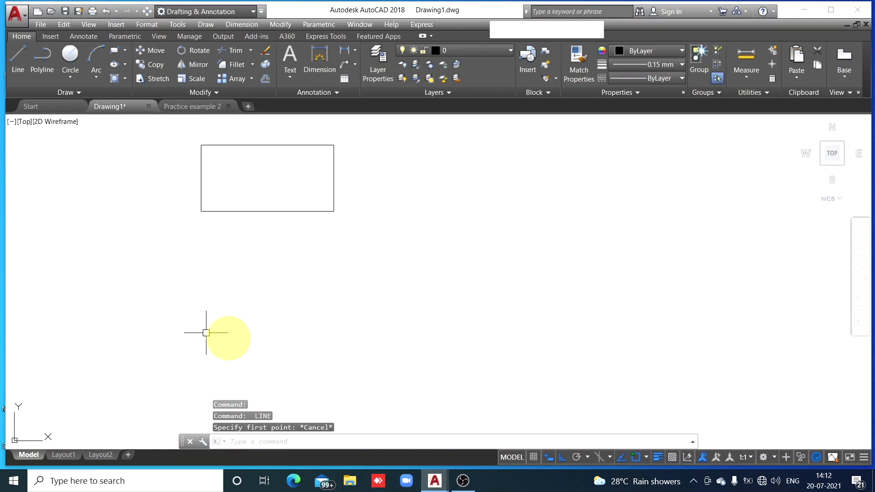
Draw a closed rectangle 120 wide and 70 high from line segments, 20 below the first rectangle and aligned with its left edge
left_click(16, 68)
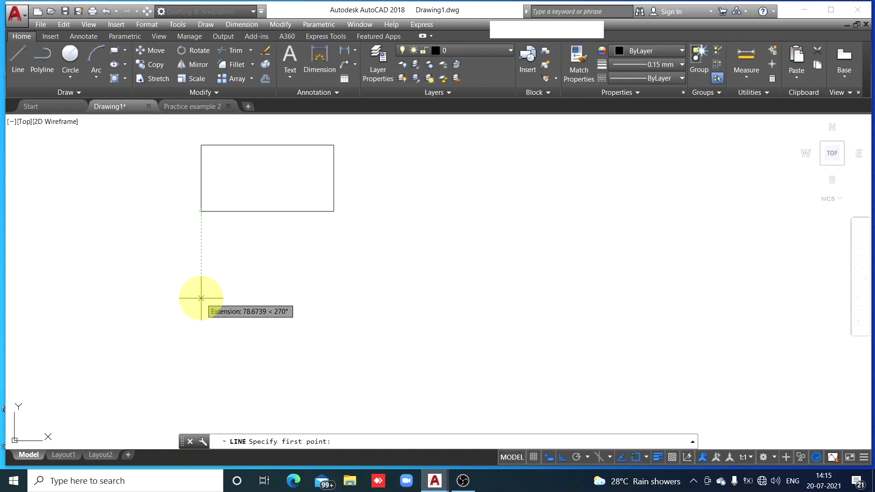
type("20")
key("space")
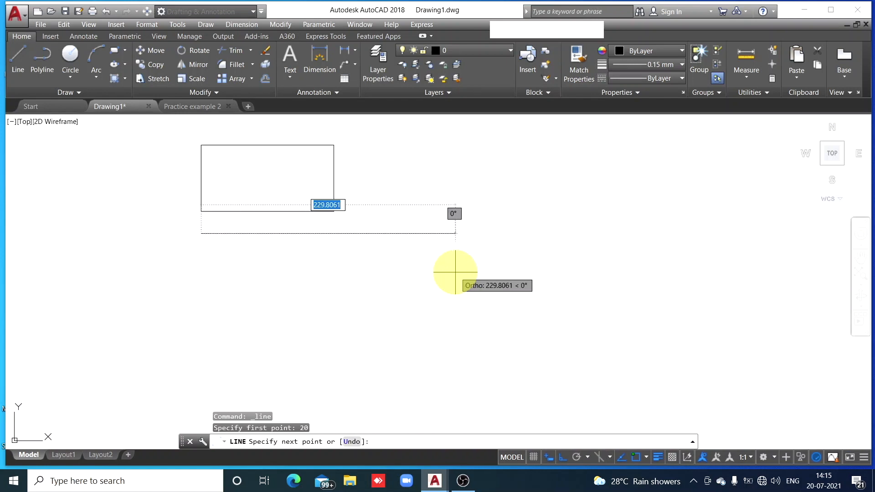
type("120")
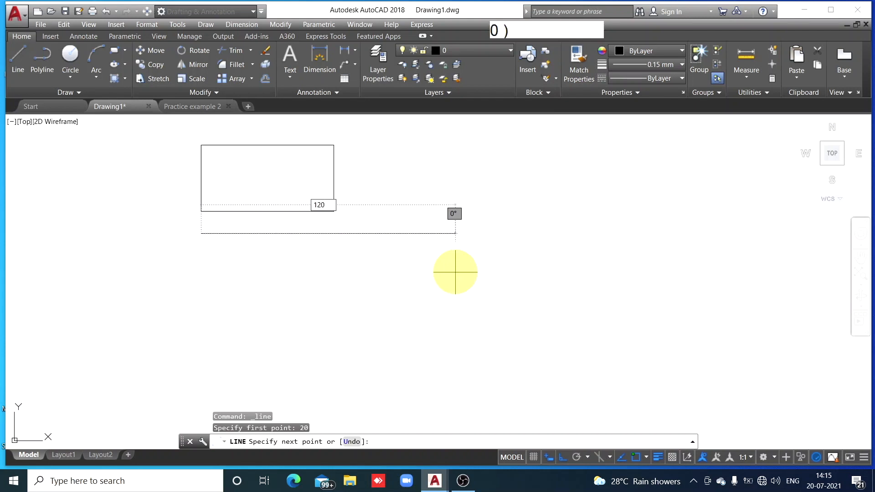
key("space")
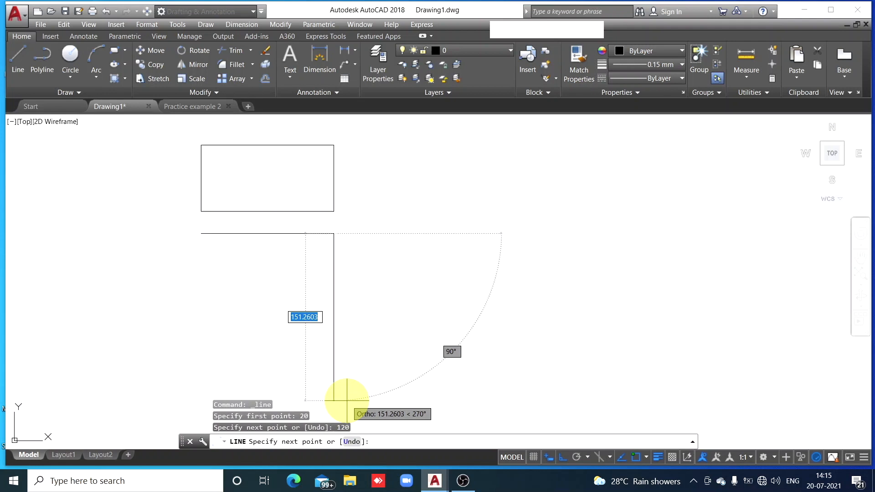
type("70")
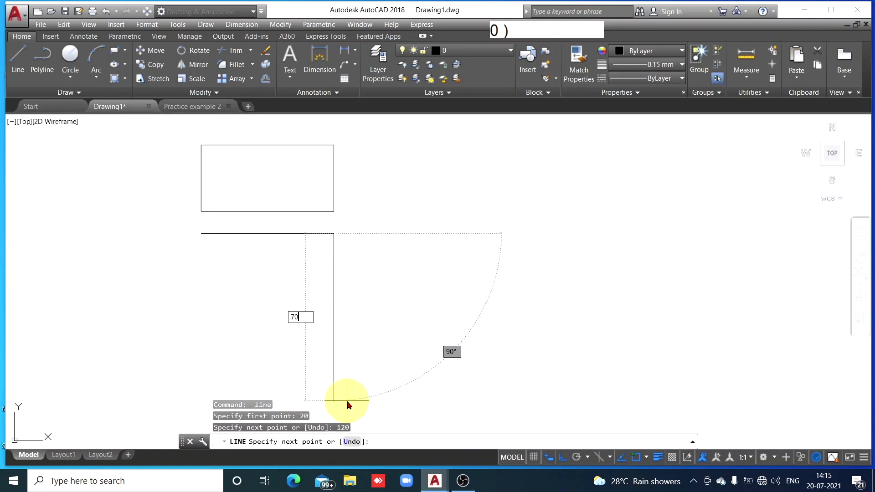
key("space")
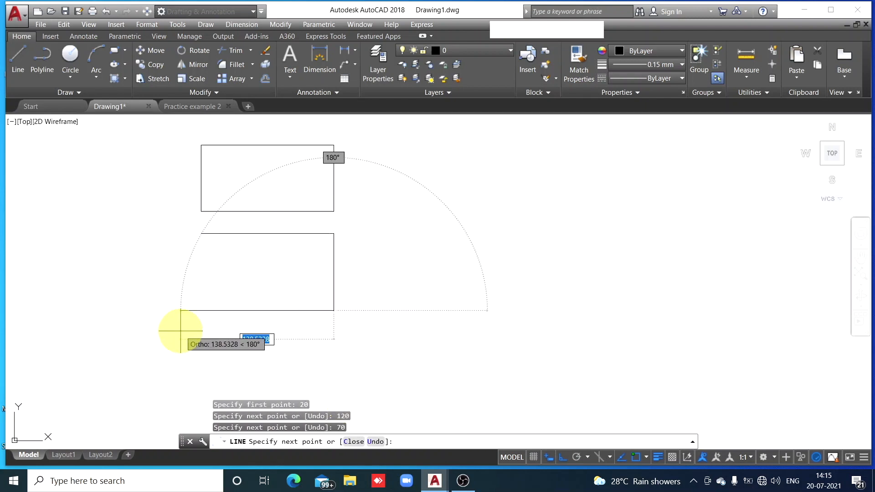
type("120")
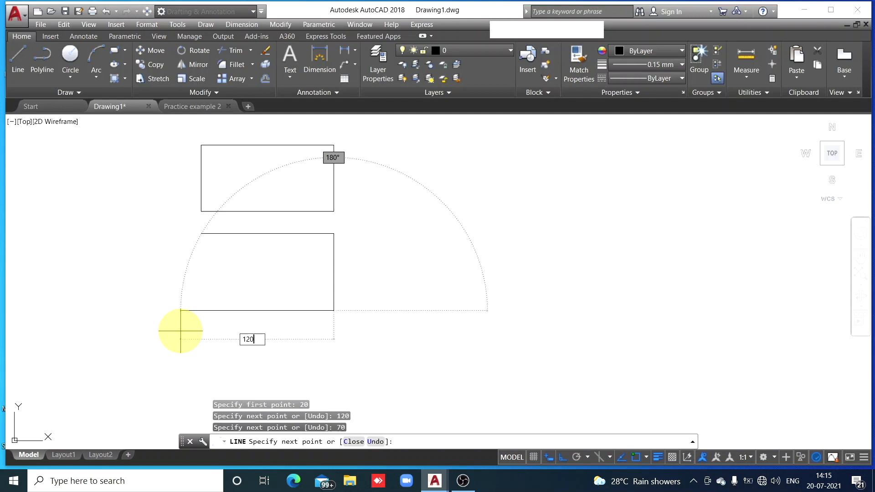
key("space")
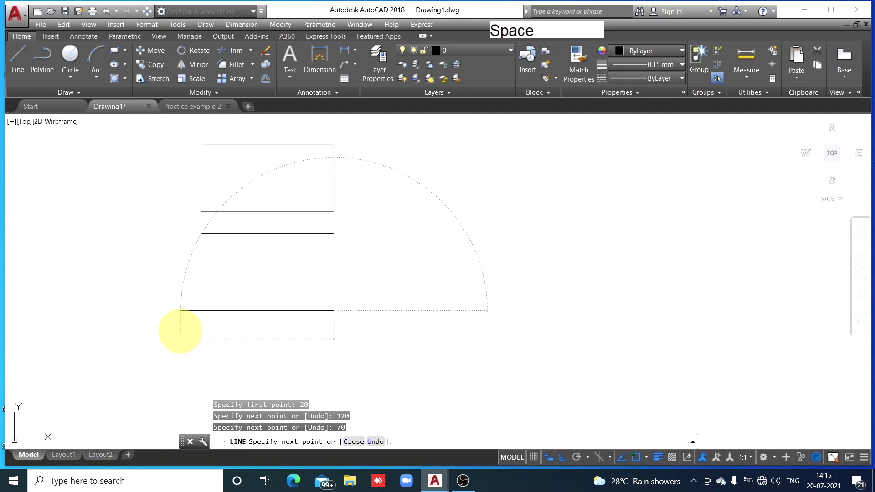
left_click(201, 233)
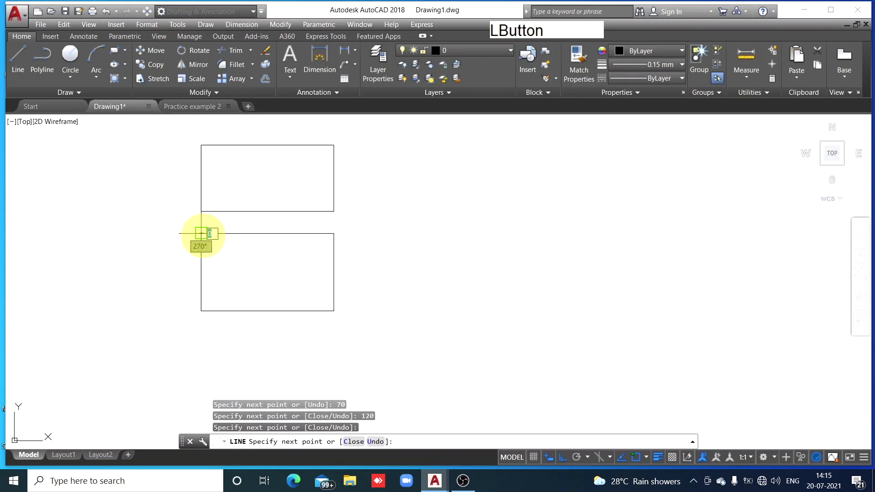
key("space")
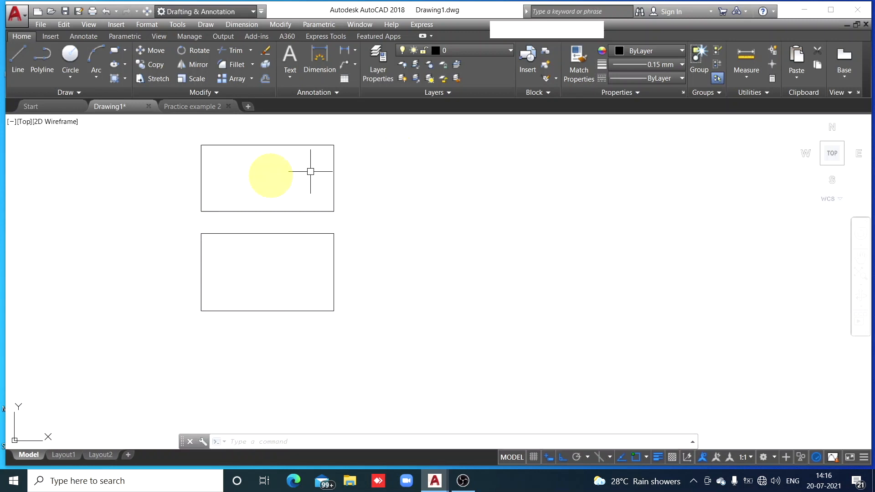
Draw a closed rectangle 70 wide and 60 high from line segments, 20 to the right of the upper rectangle and level with its top edge
left_click(17, 68)
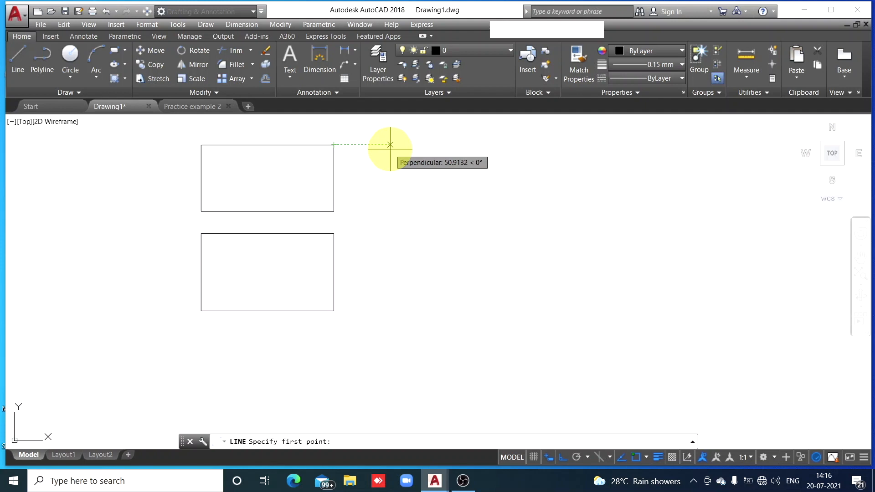
type("20")
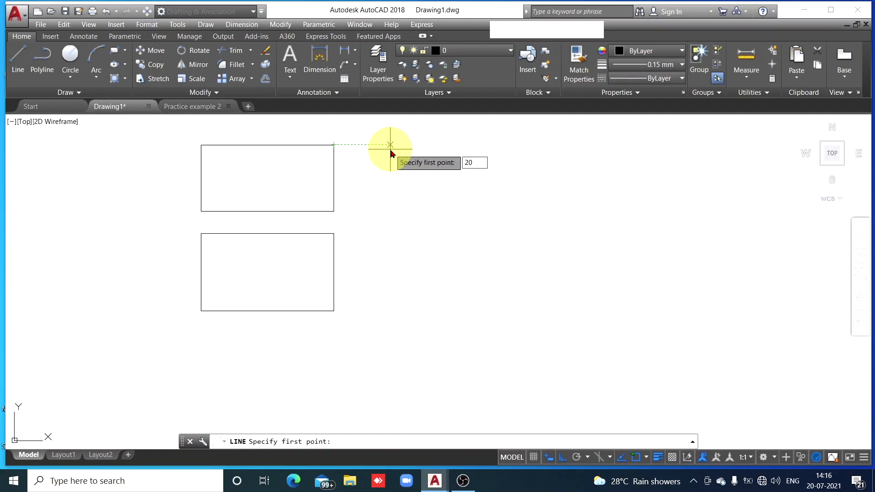
key("space")
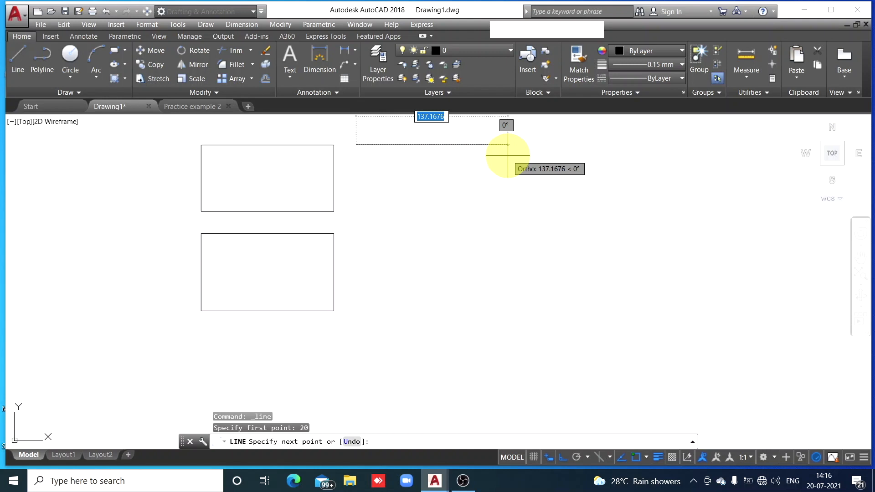
type("70")
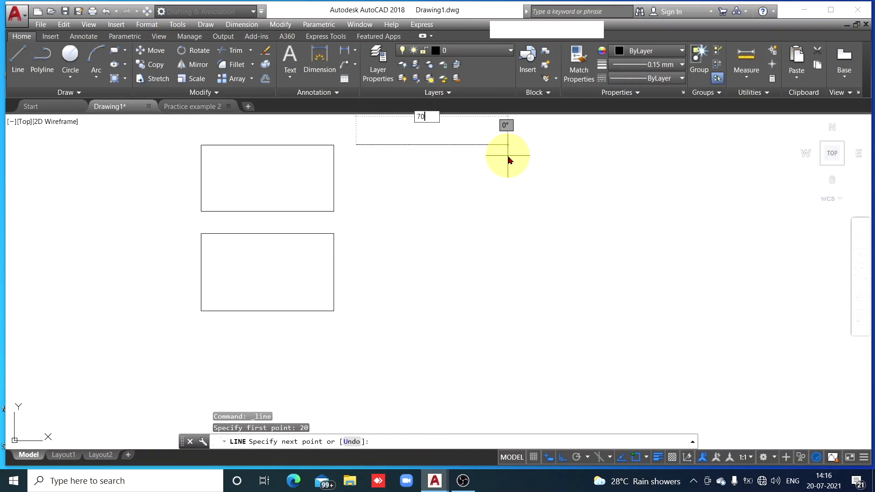
key("Return")
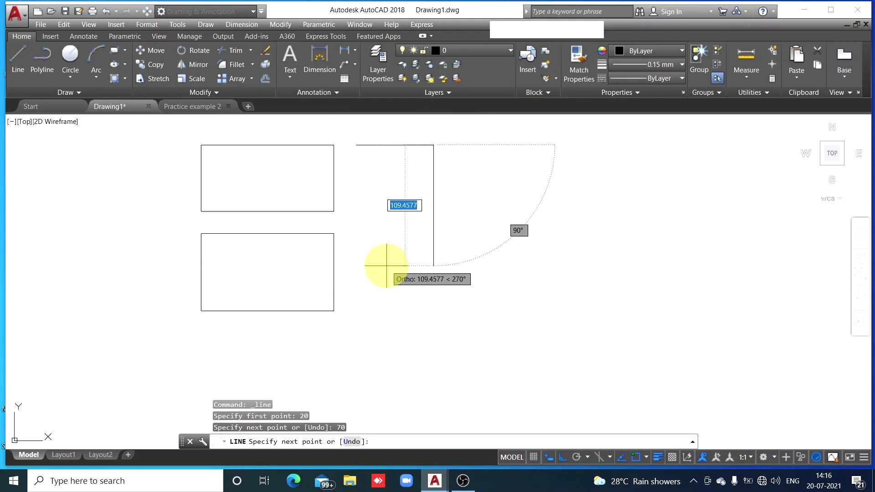
type("60")
key("Return")
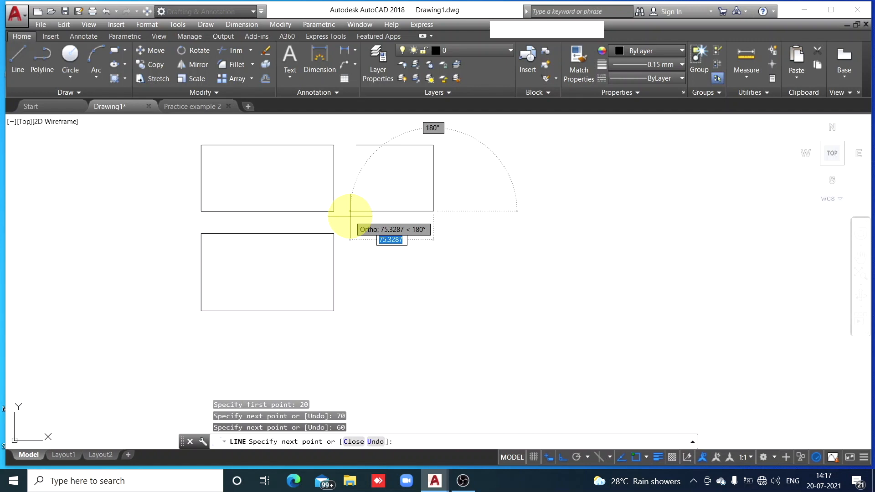
type("70")
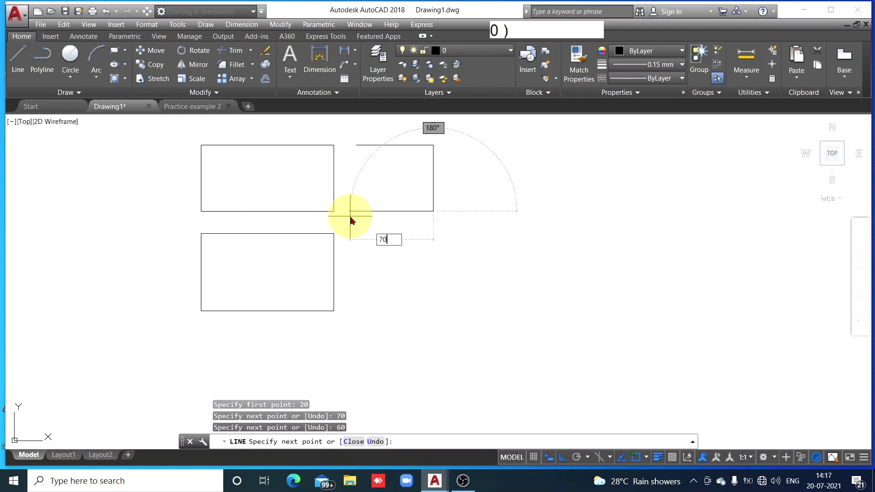
key("space")
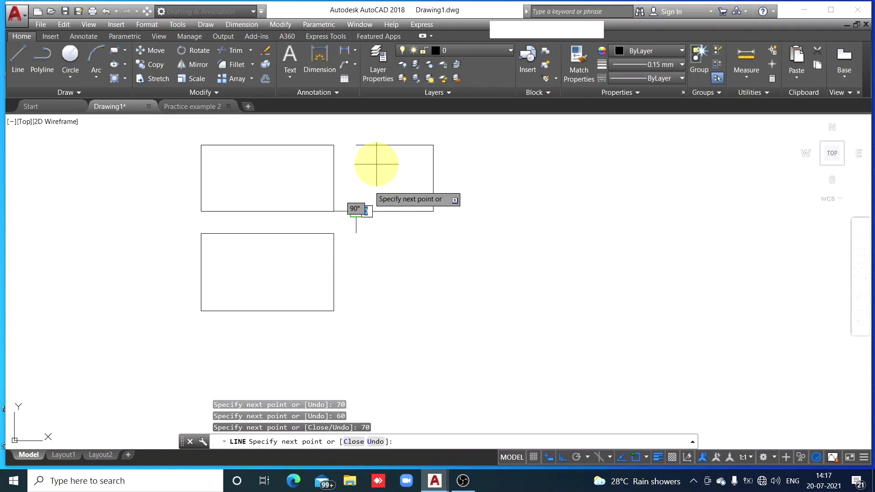
left_click(355, 145)
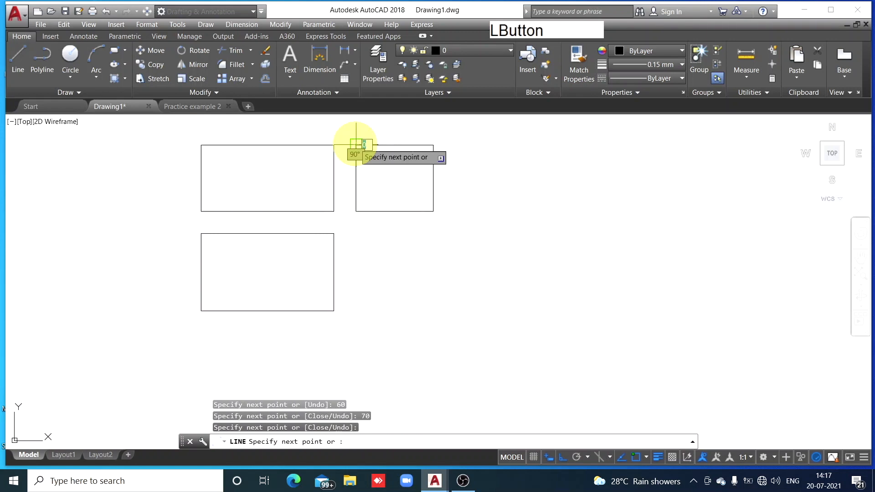
key("Escape")
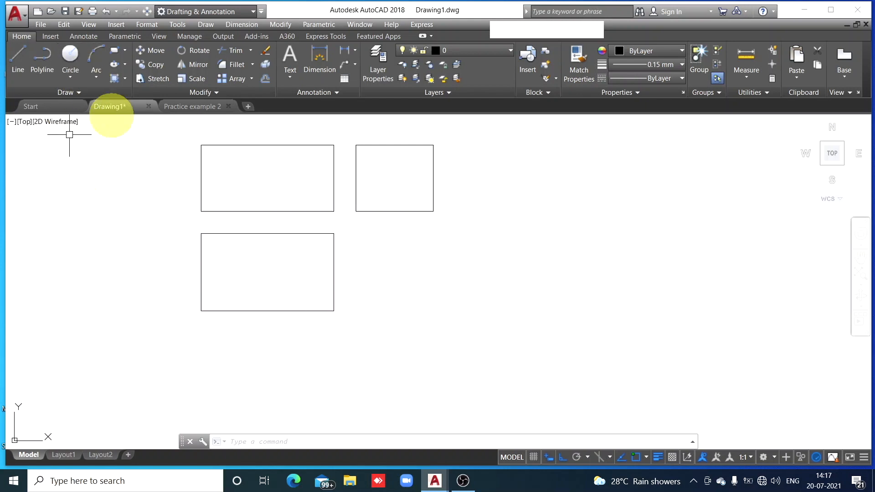
Consult Practice example 2 and draw a horizontal line about 155 long in Drawing1 through the lower rectangle's mid-height, overhanging both sides
left_click(193, 107)
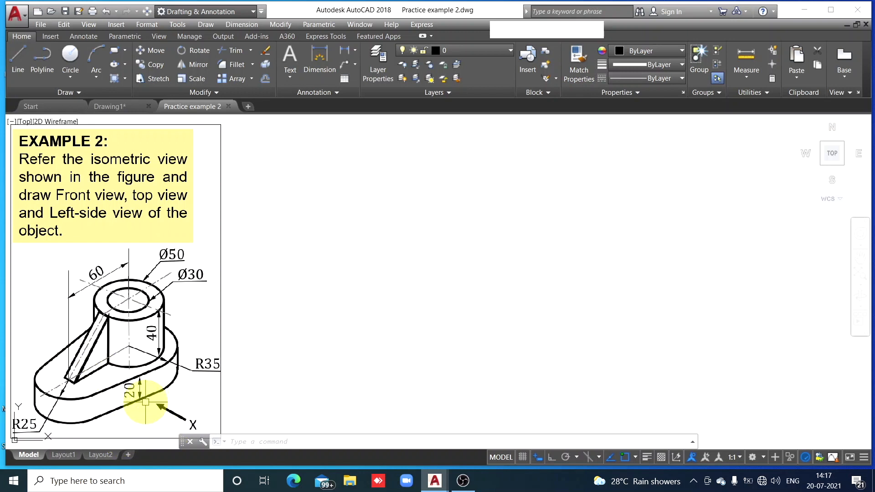
left_click(114, 107)
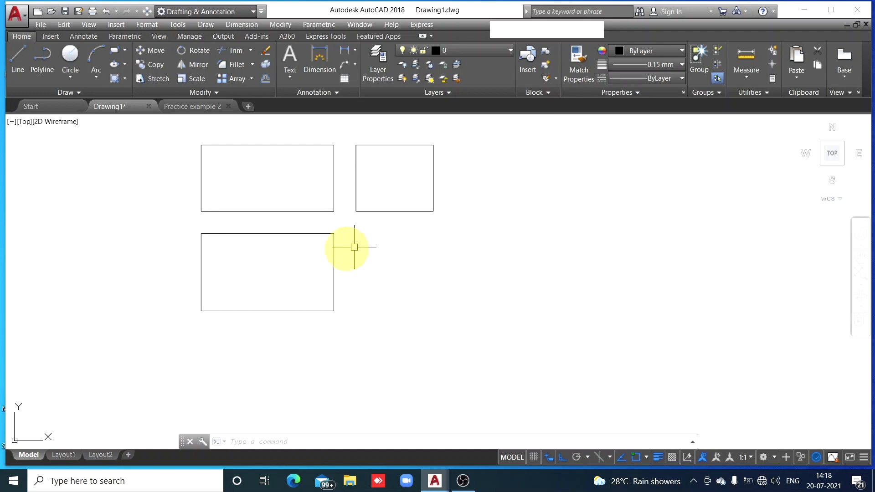
left_click(21, 72)
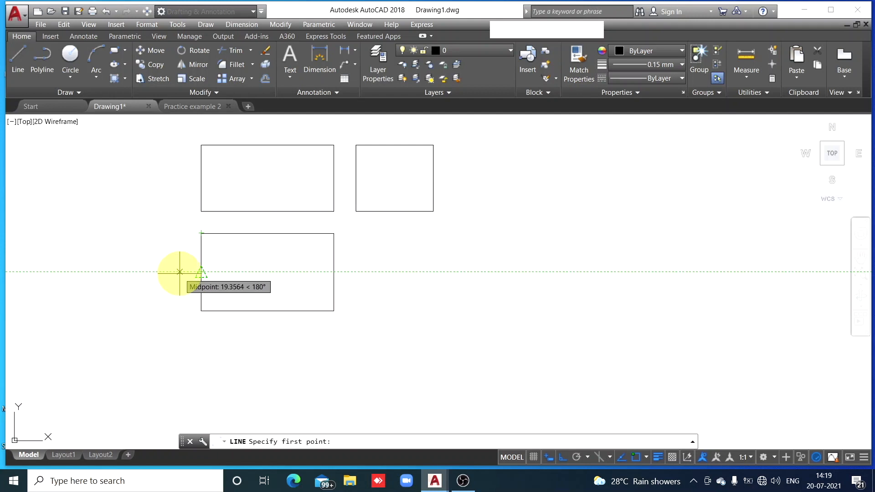
left_click(179, 272)
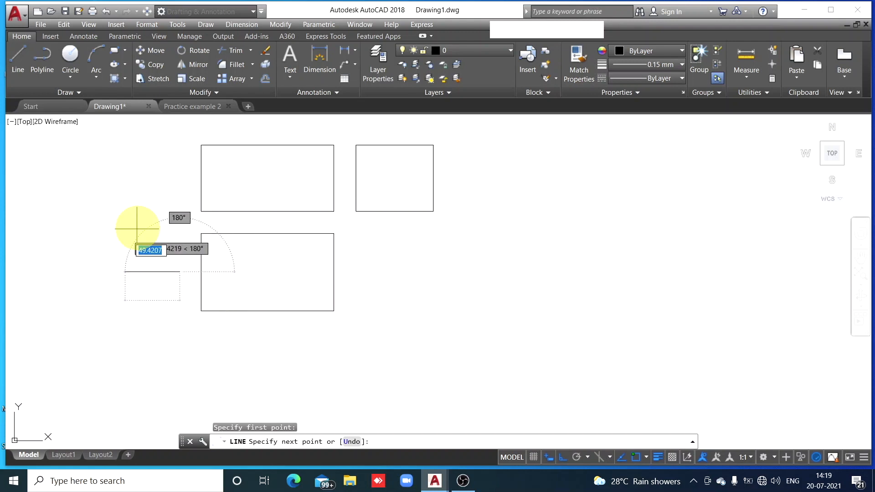
left_click(351, 272)
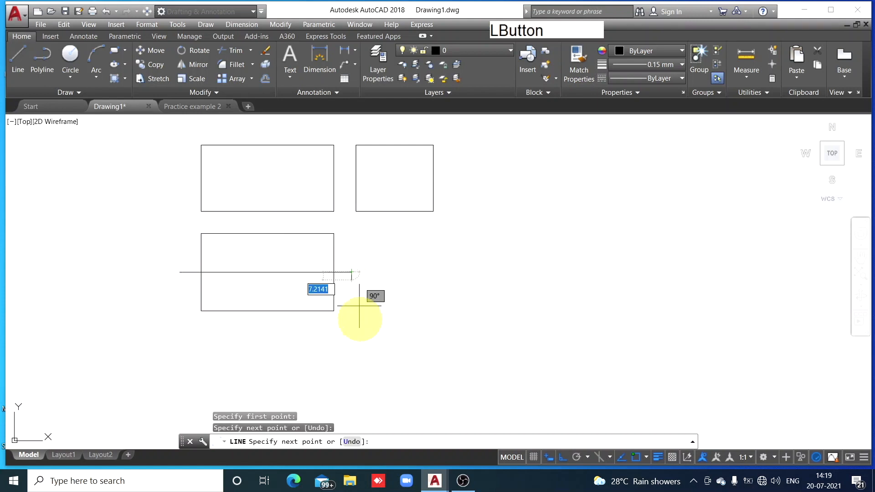
key("Escape")
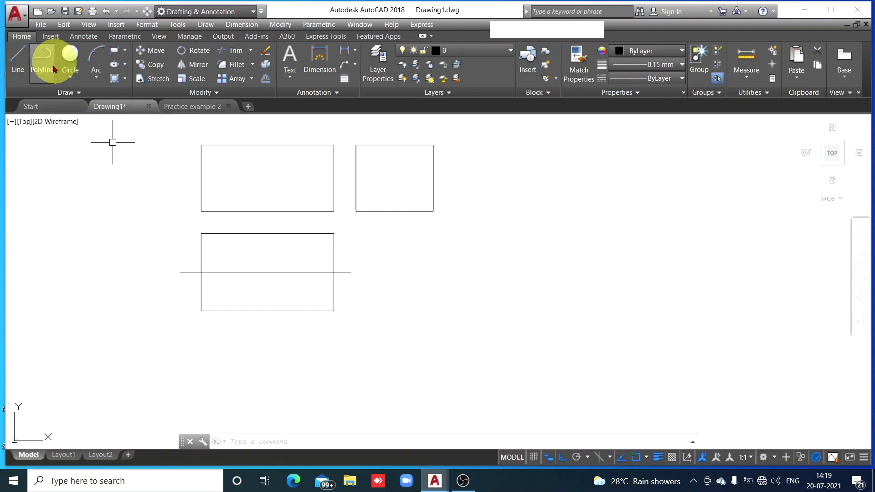
Draw a vertical line about 80 long through the middle of the upper right rectangle, overhanging its top and bottom edges
left_click(18, 68)
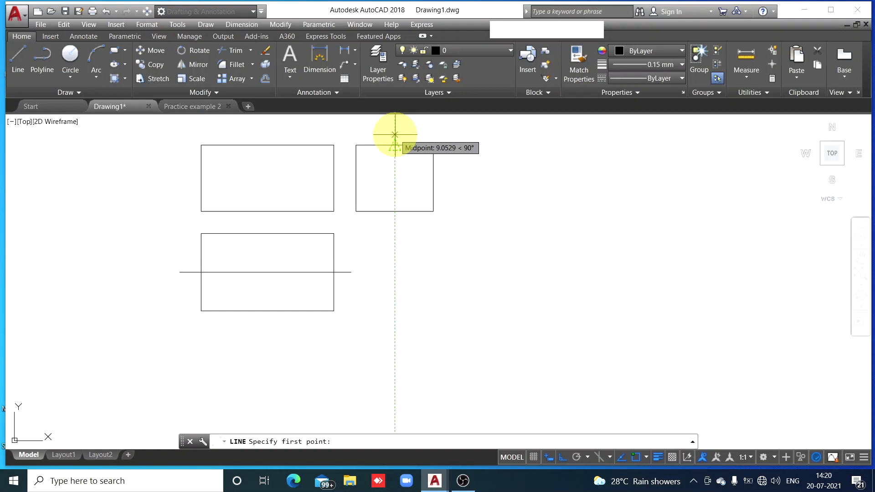
left_click(395, 135)
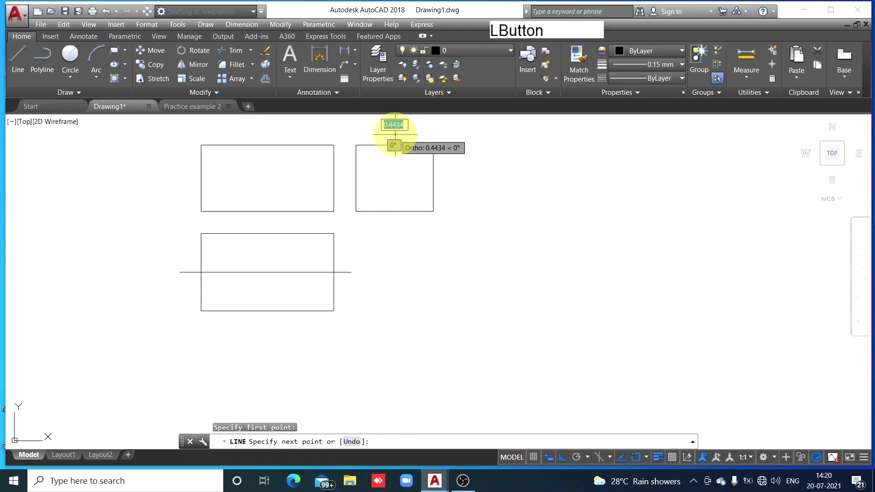
left_click(388, 223)
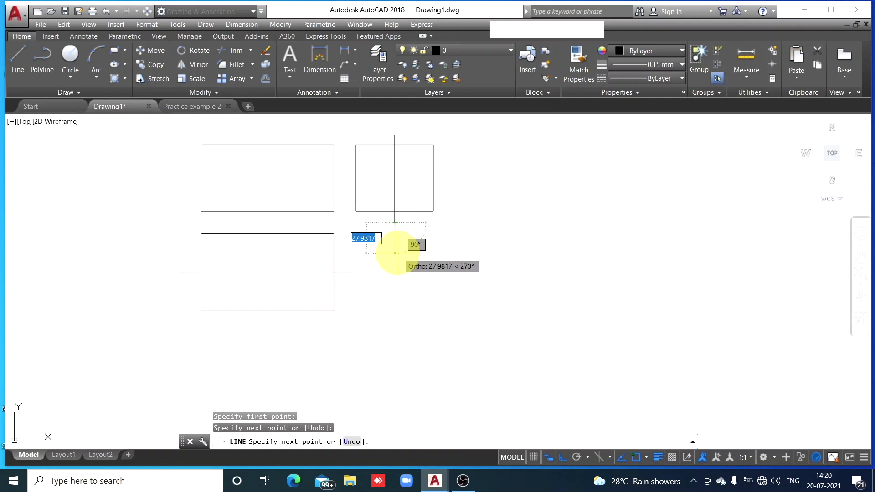
key("Escape")
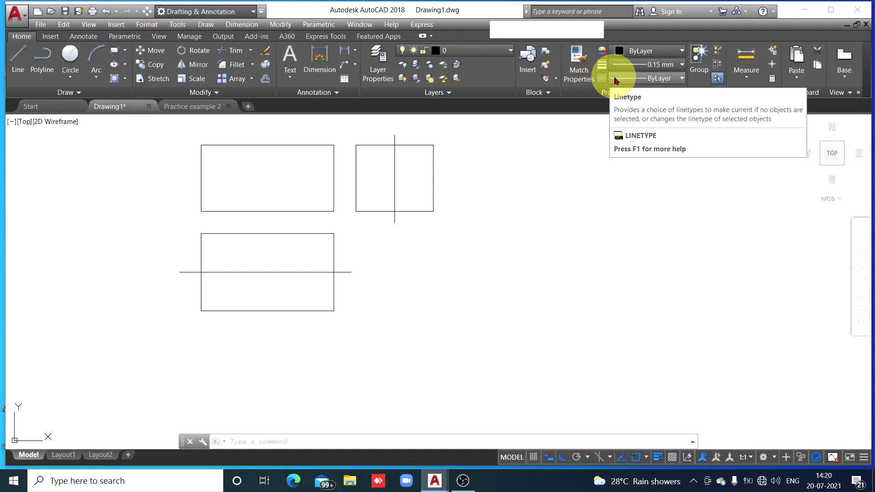
Load the CENTER linetype from acadiso.lin into Drawing1
left_click(682, 79)
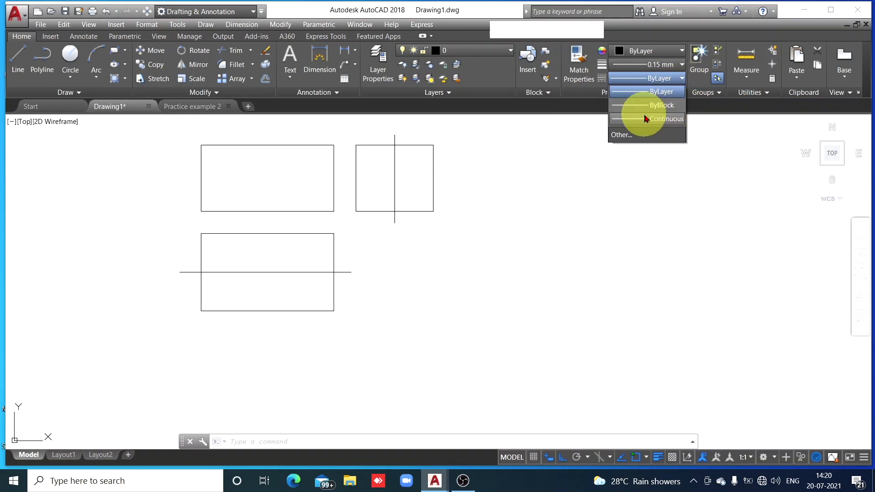
left_click(625, 135)
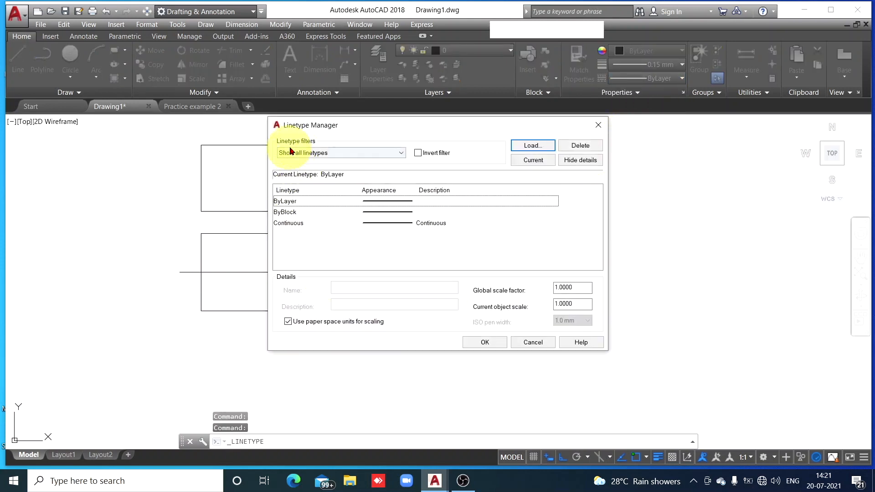
left_click(532, 145)
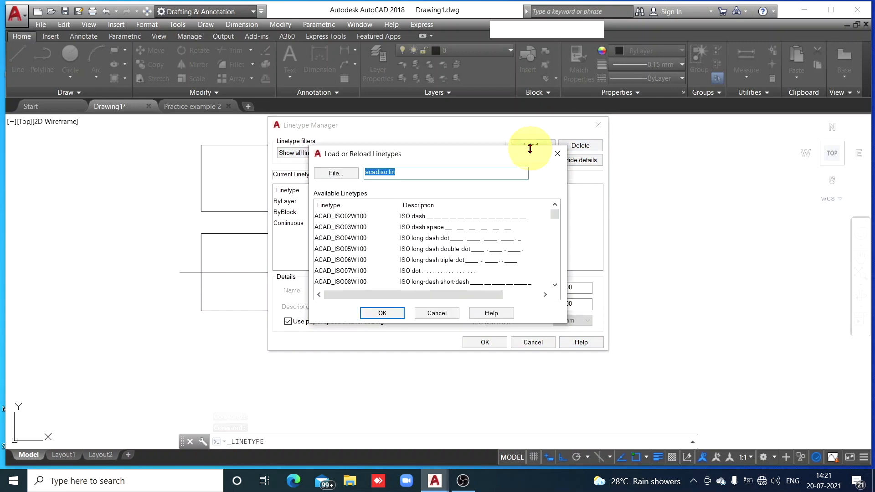
scroll(446, 242, "down", 1)
scroll(445, 246, "down", 4)
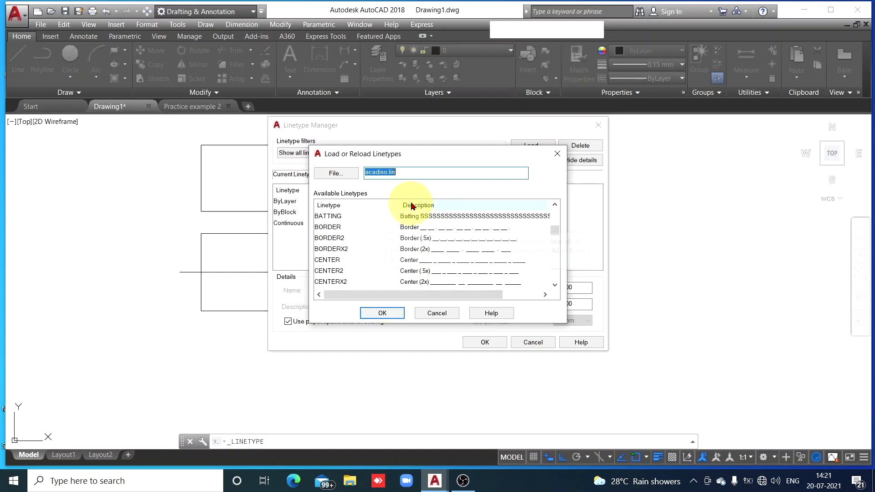
left_click(443, 265)
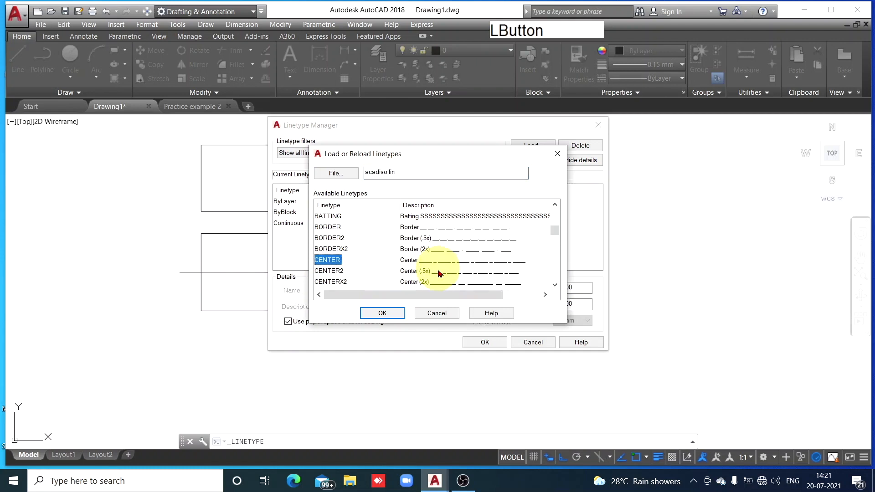
left_click(382, 313)
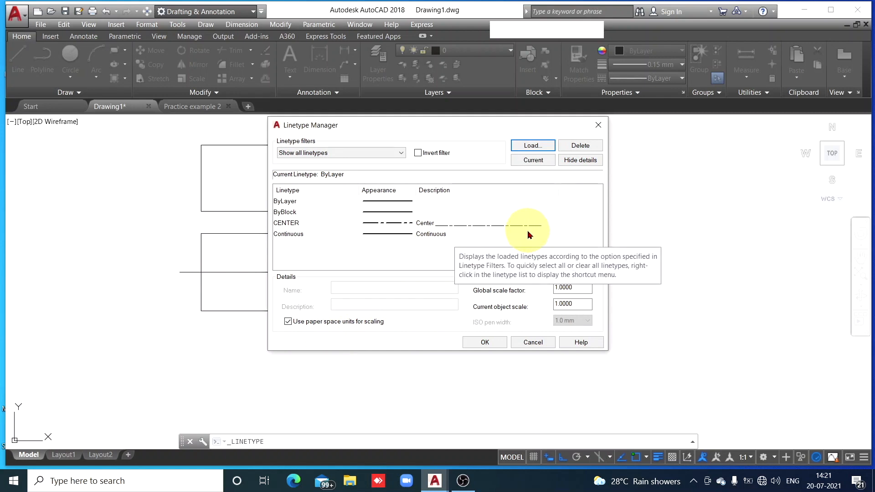
Load the HIDDEN linetype from acadiso.lin as well and close the Linetype Manager with the changes accepted
left_click(531, 146)
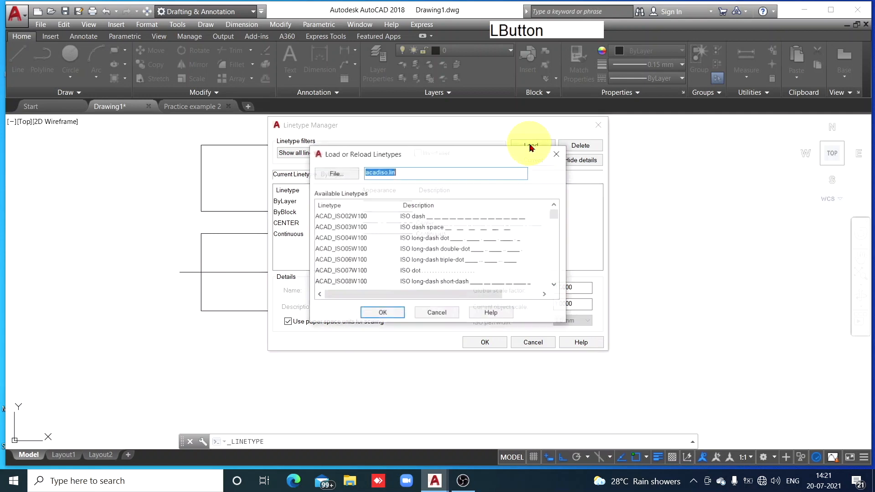
scroll(415, 254, "down", 4)
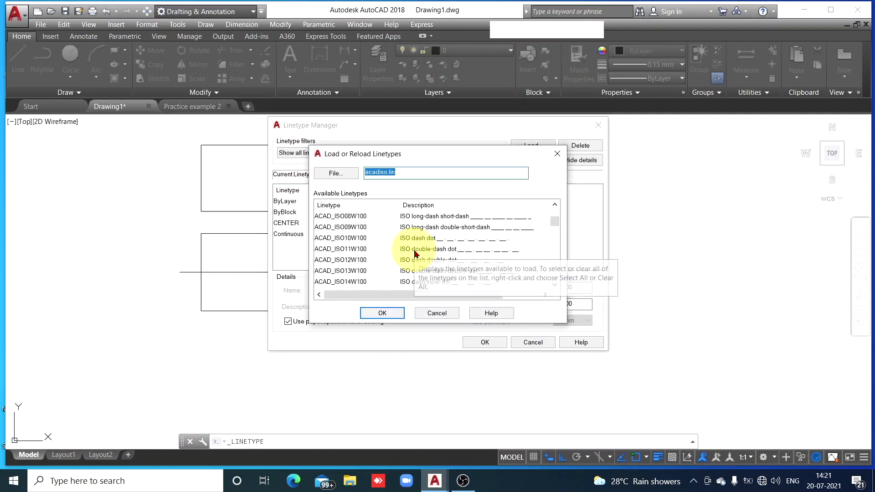
scroll(415, 253, "down", 1)
scroll(450, 249, "down", 1)
scroll(450, 248, "down", 3)
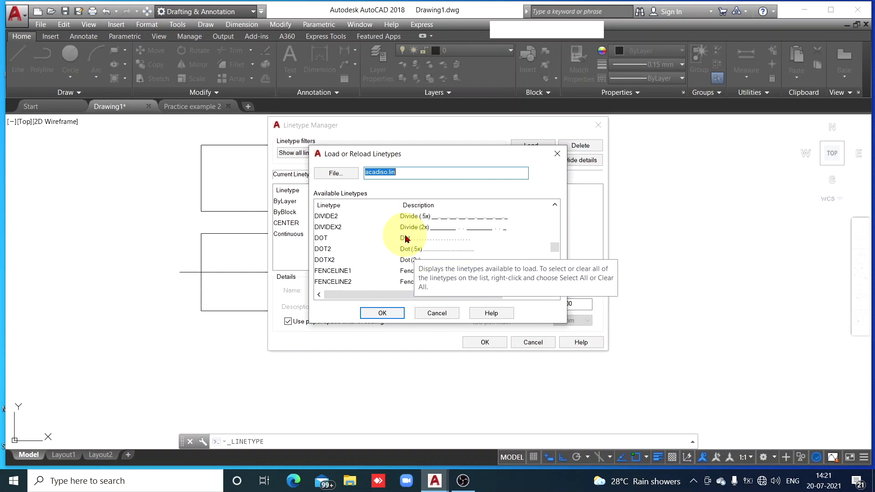
scroll(407, 239, "down", 1)
scroll(407, 239, "down", 1)
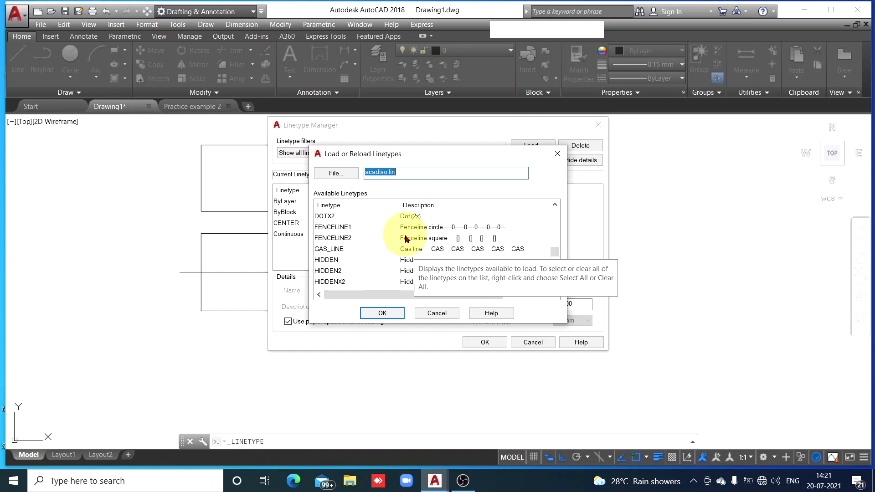
scroll(407, 238, "down", 1)
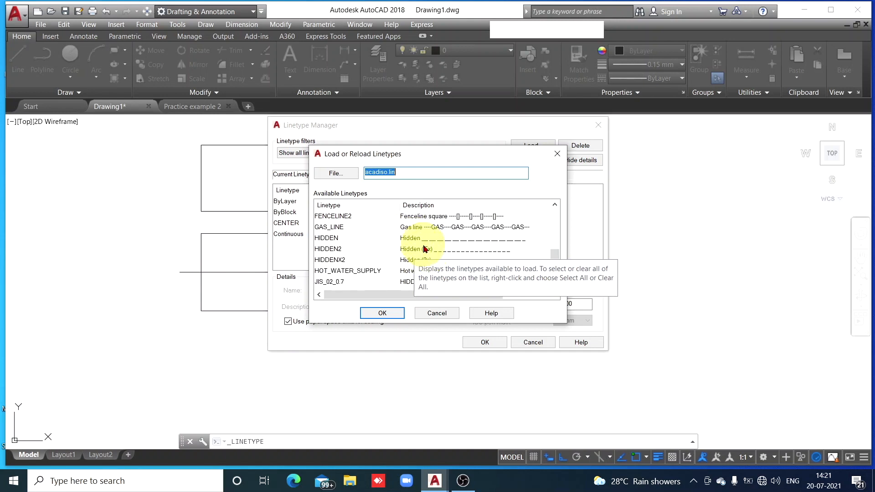
left_click(436, 241)
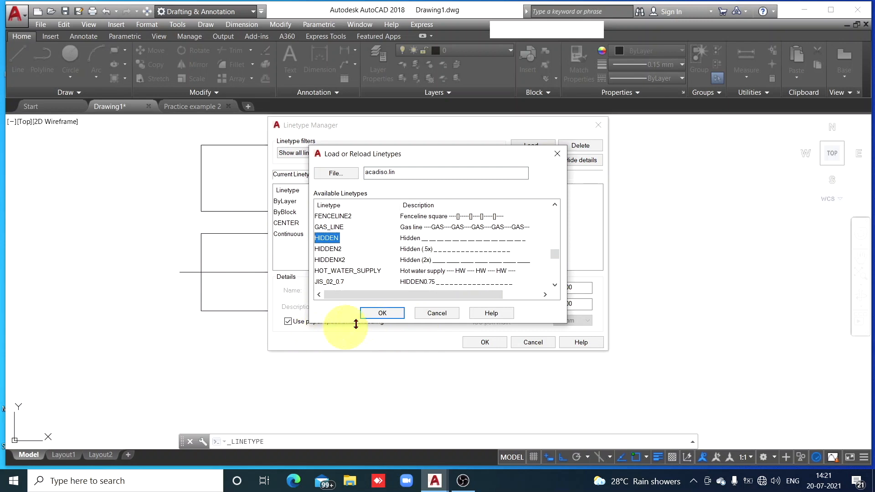
left_click(382, 314)
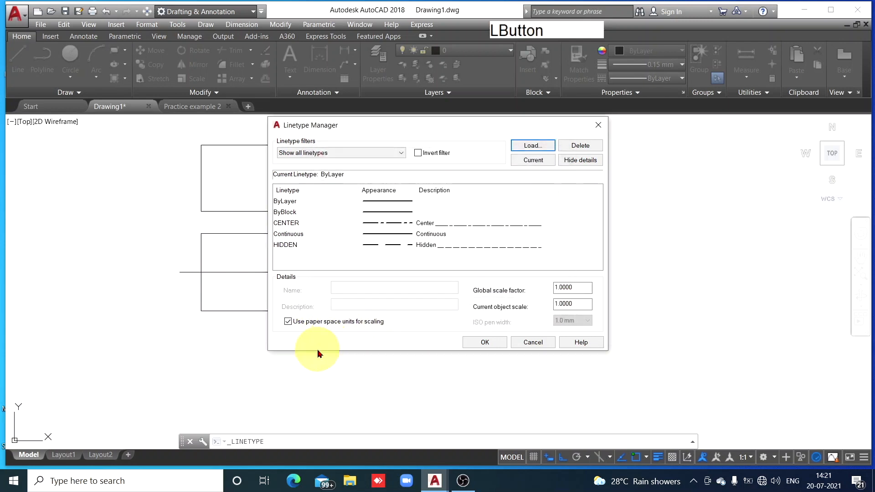
left_click(485, 342)
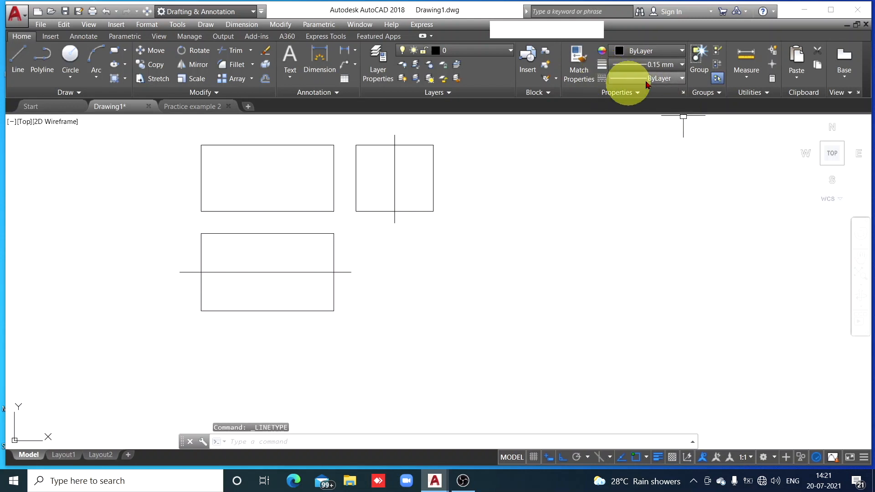
left_click(681, 78)
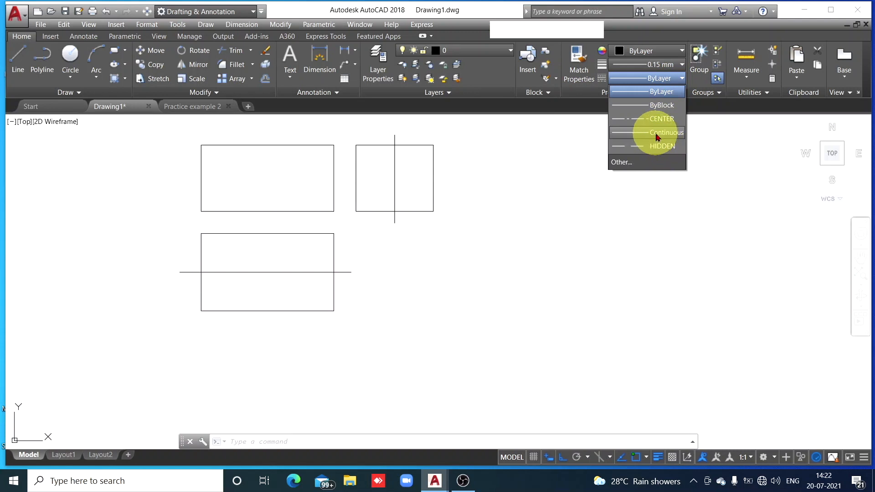
left_click(670, 204)
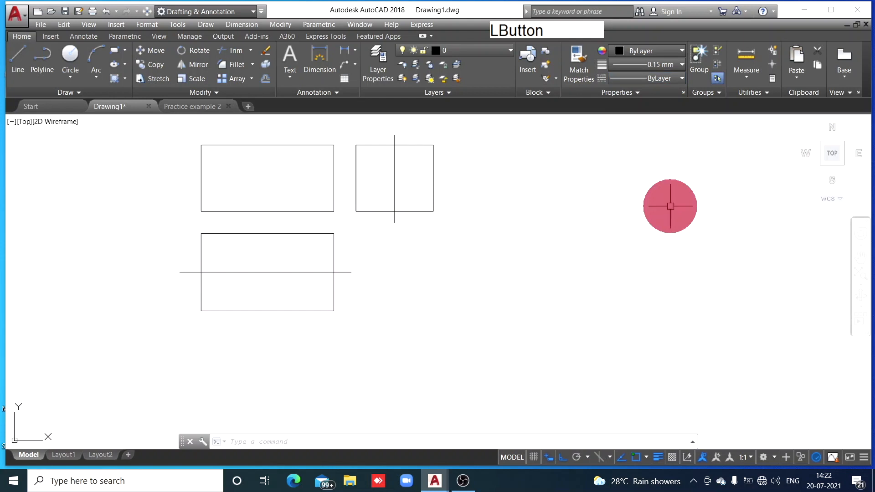
Assign the CENTER linetype to the horizontal line through the lower rectangle and clear the selection
left_click(292, 272)
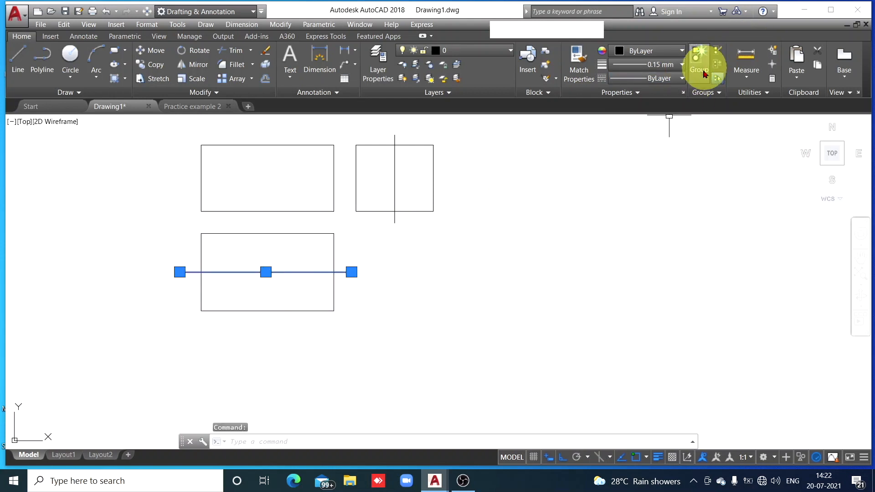
left_click(683, 79)
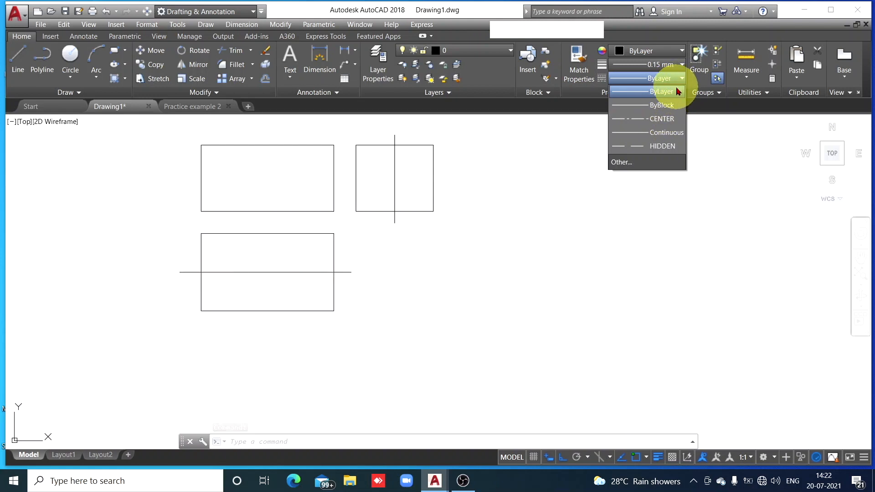
left_click(660, 119)
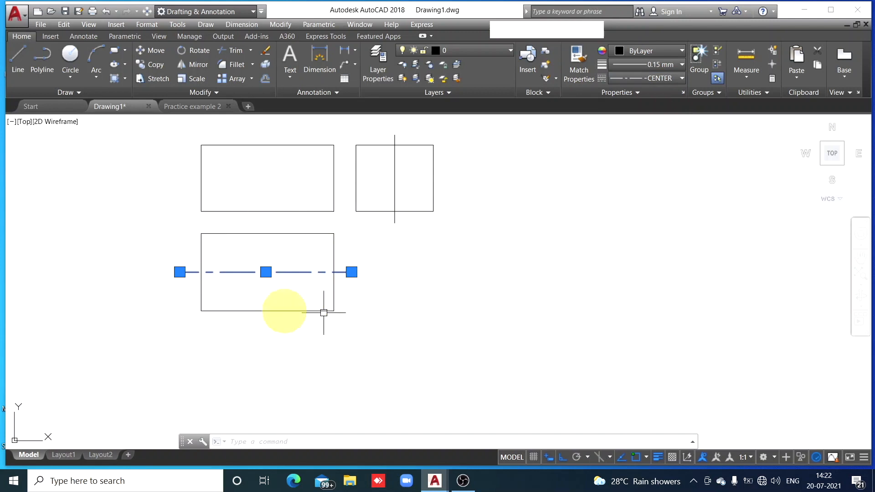
left_click(412, 373)
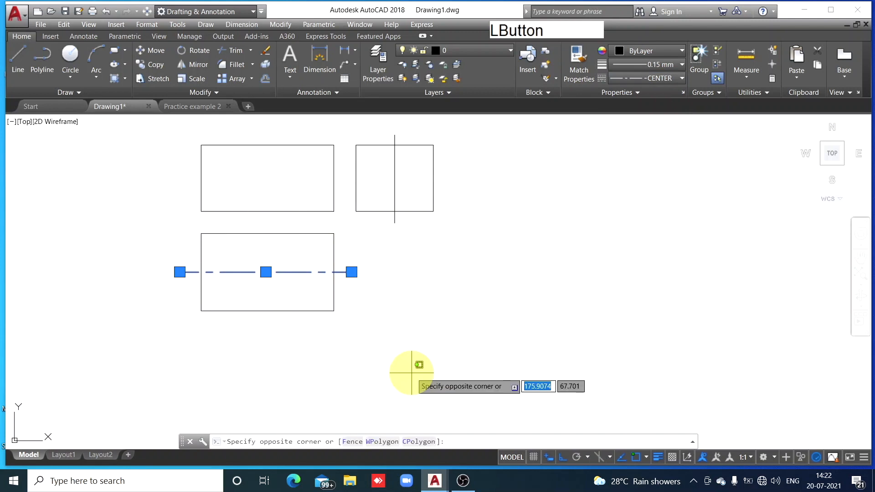
key("Escape")
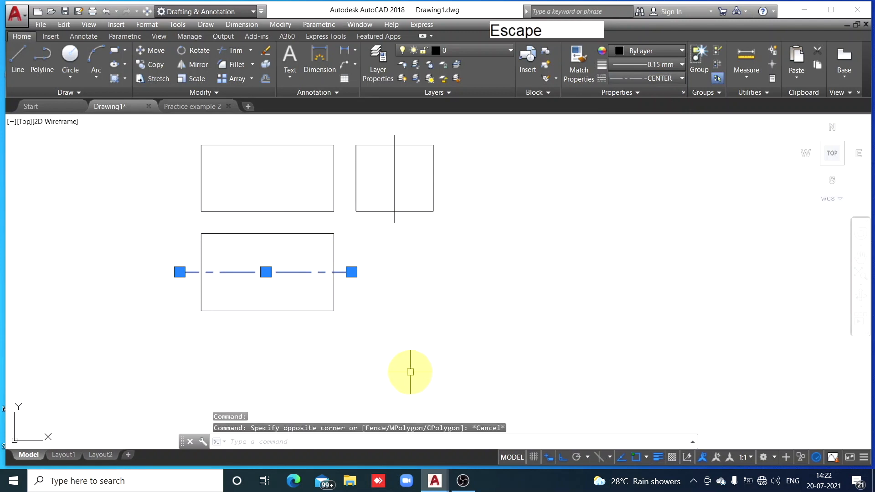
key("Escape")
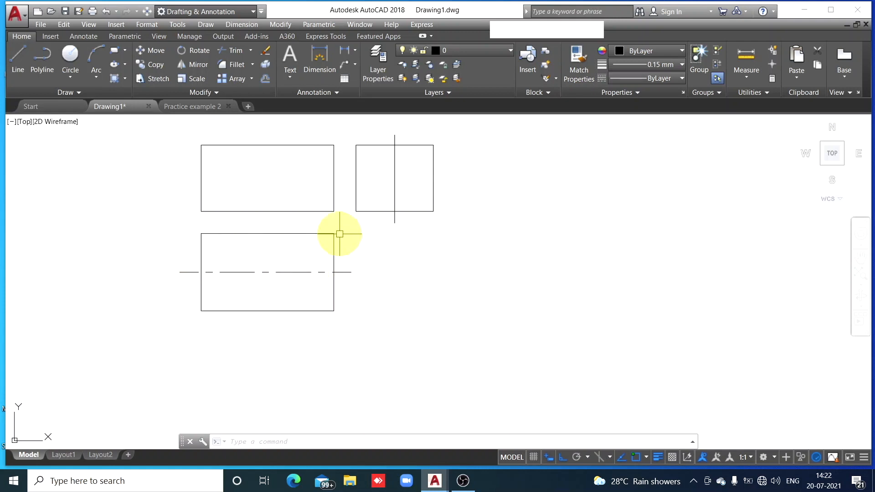
Set the linetype scale of the lower rectangle's horizontal centre line to 0.5 in its properties
scroll(348, 267, "up", 2)
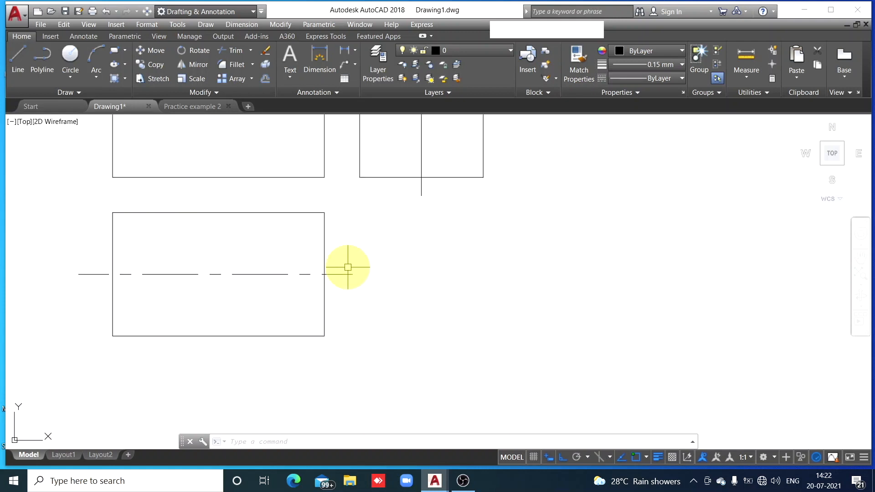
mouse_move(348, 267)
middle_mouse_down()
mouse_move(369, 293)
mouse_move(485, 343)
middle_mouse_up()
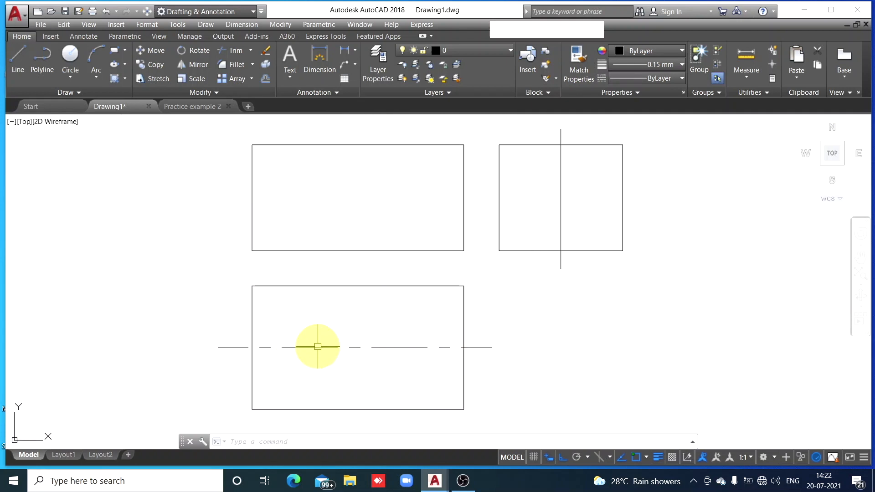
mouse_move(318, 346)
left_click(319, 348)
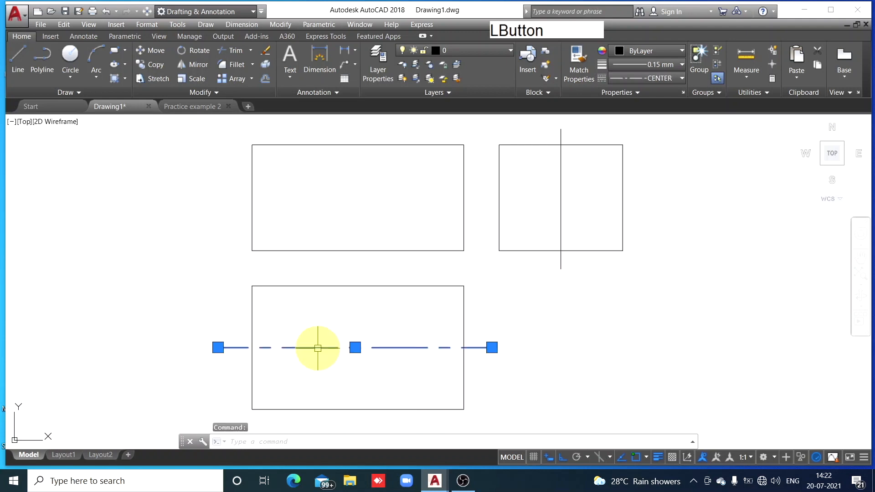
right_click(318, 348)
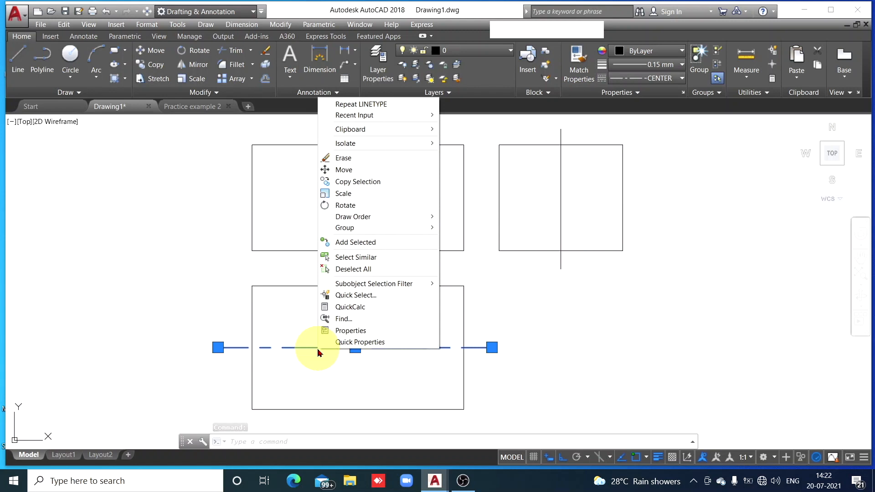
left_click(351, 331)
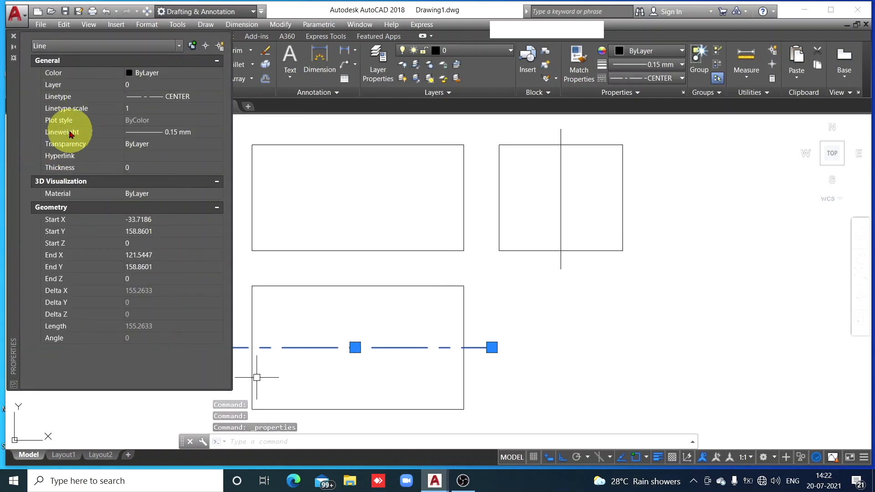
left_click(128, 110)
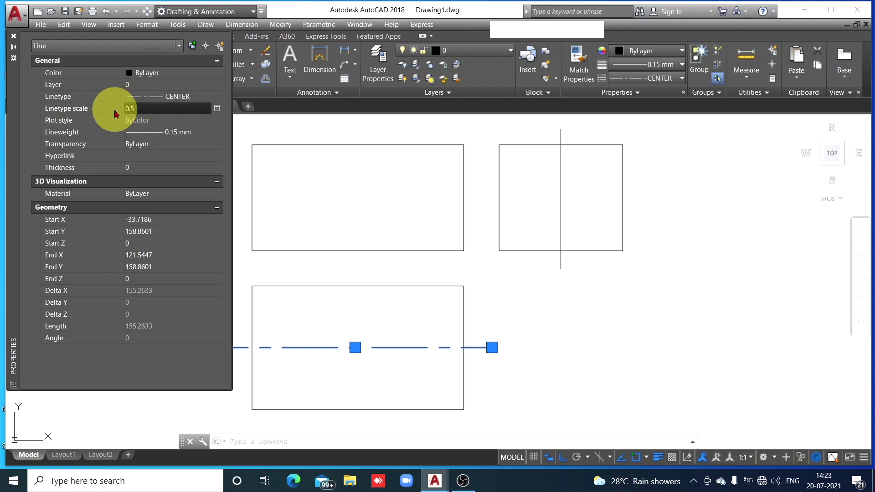
left_click(14, 38)
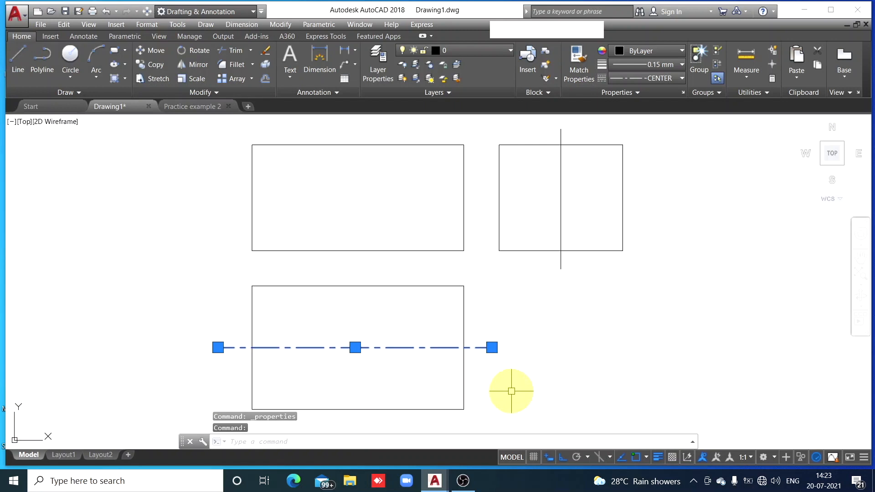
key("Escape")
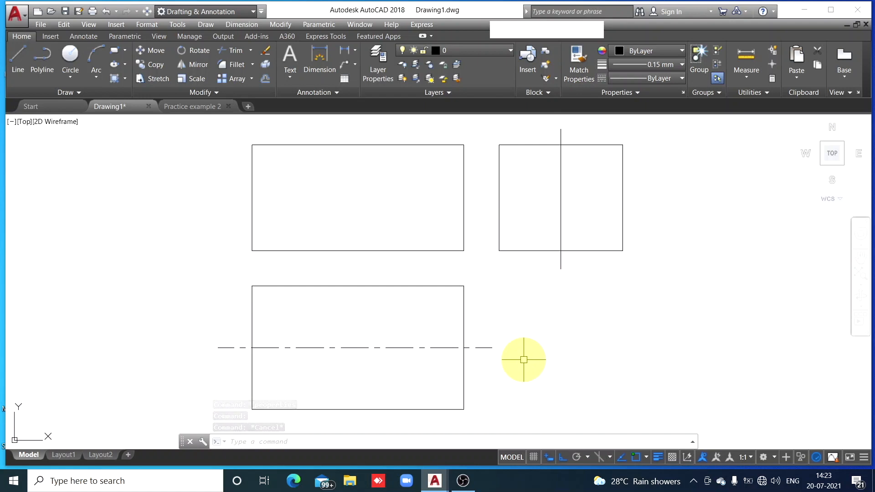
Set the linetype scale of the lower rectangle's horizontal centre line to 0.4 and clear the selection
left_click(401, 348)
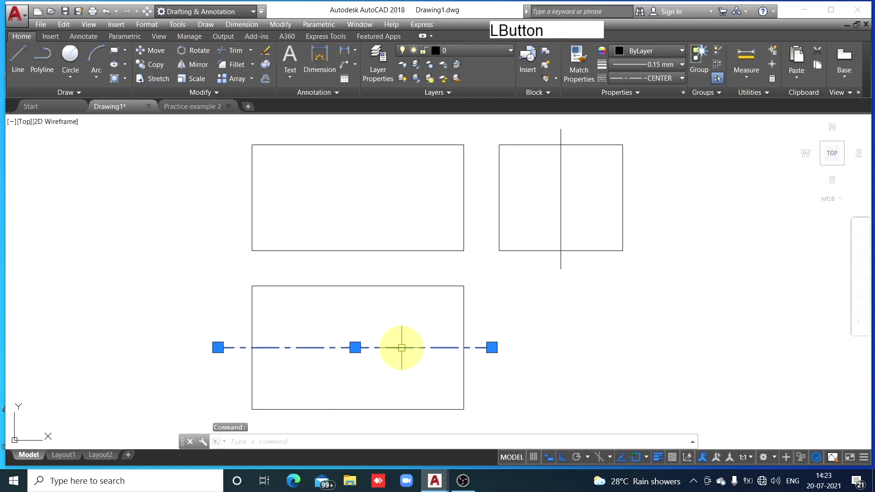
right_click(402, 351)
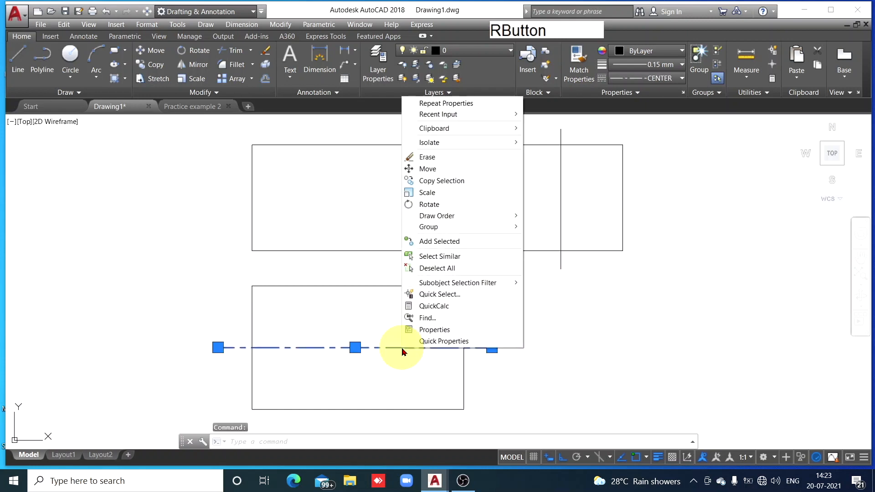
left_click(434, 328)
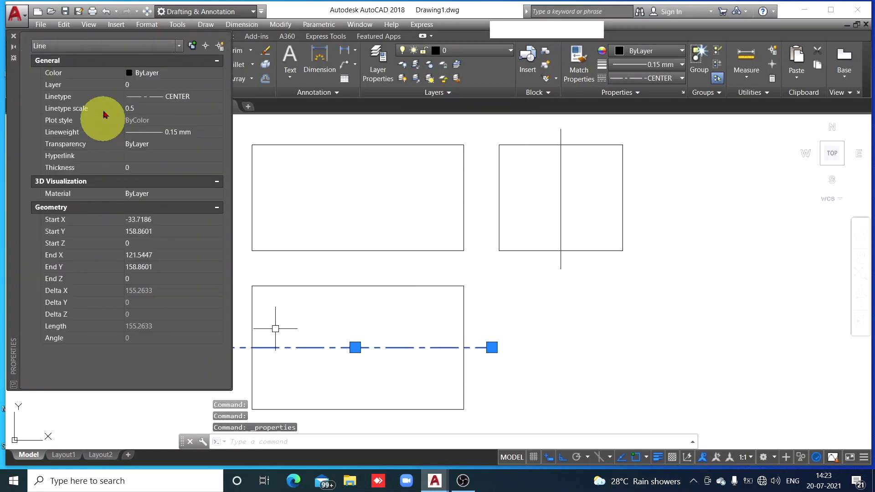
left_click(132, 107)
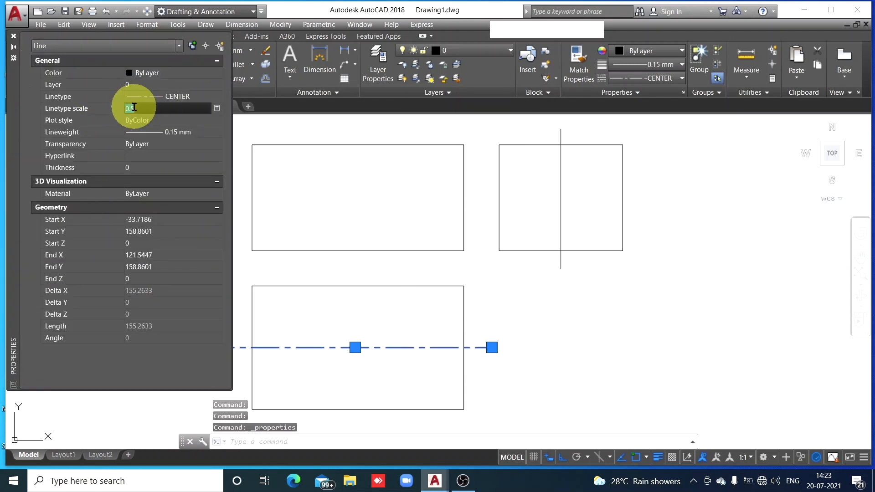
type("0.4")
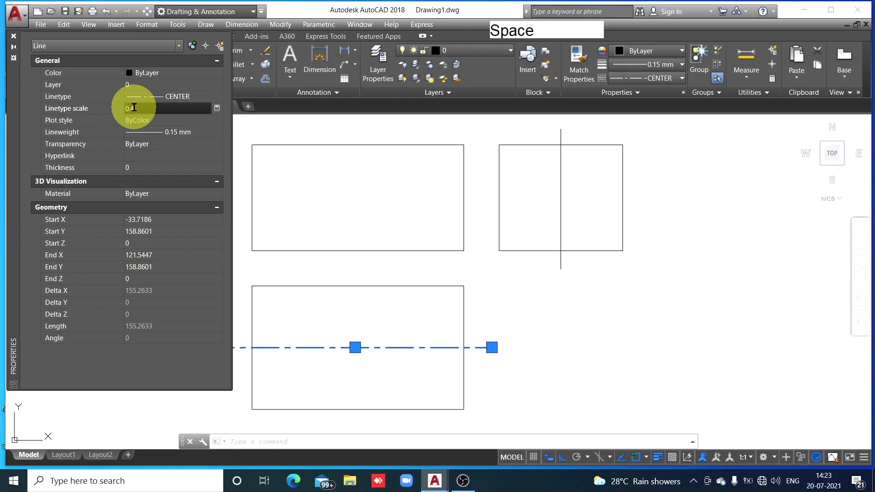
left_click(13, 36)
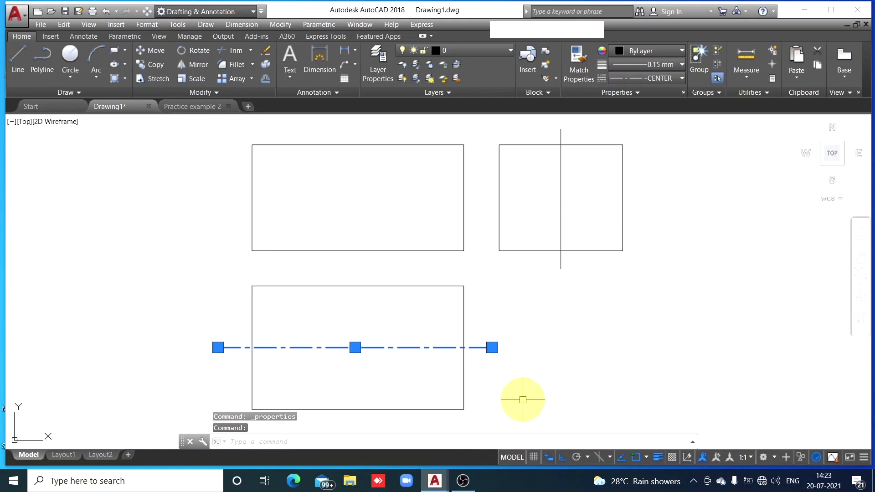
key("Escape")
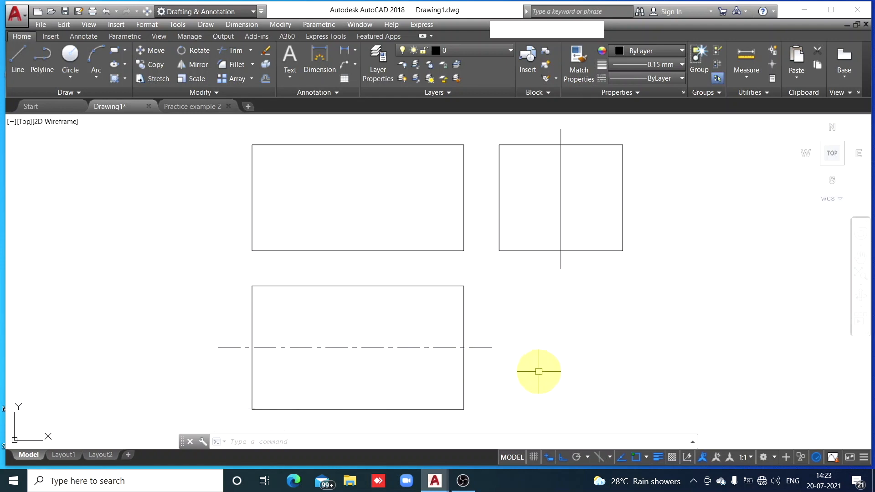
Undo the last property match, then match the side view's vertical line to the properties of the lower rectangle's horizontal centre line
key("ctrl+z")
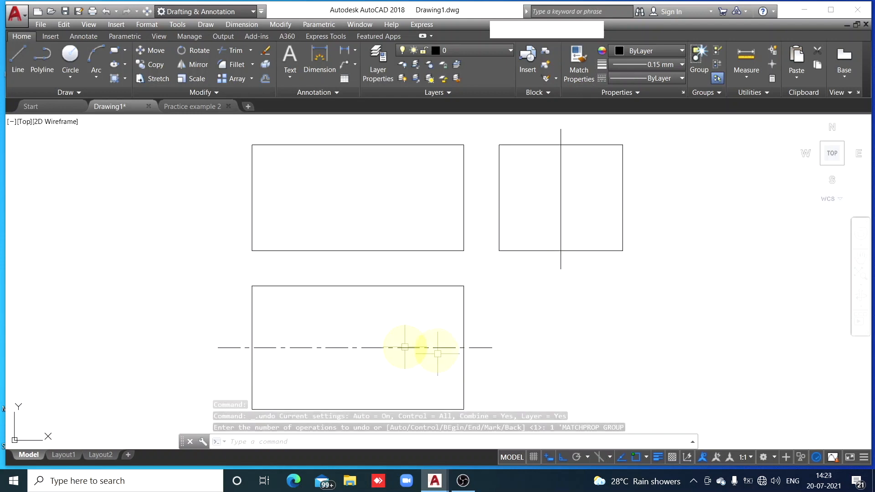
left_click(436, 347)
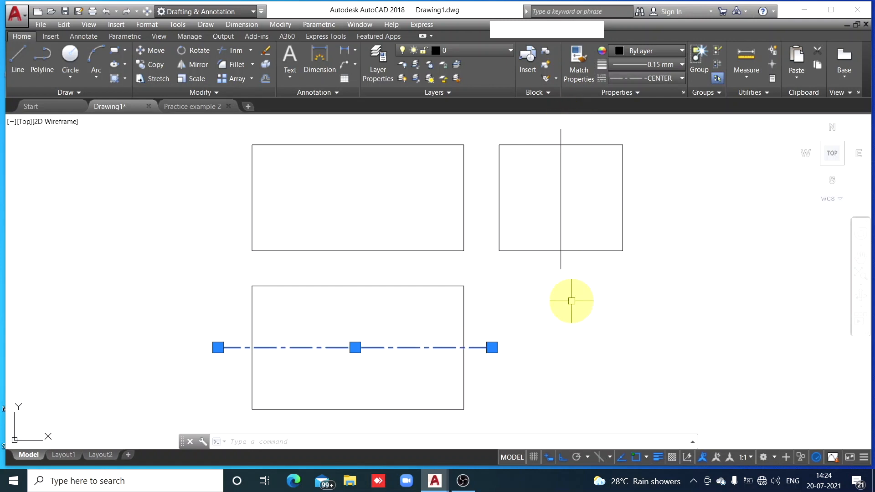
left_click(581, 71)
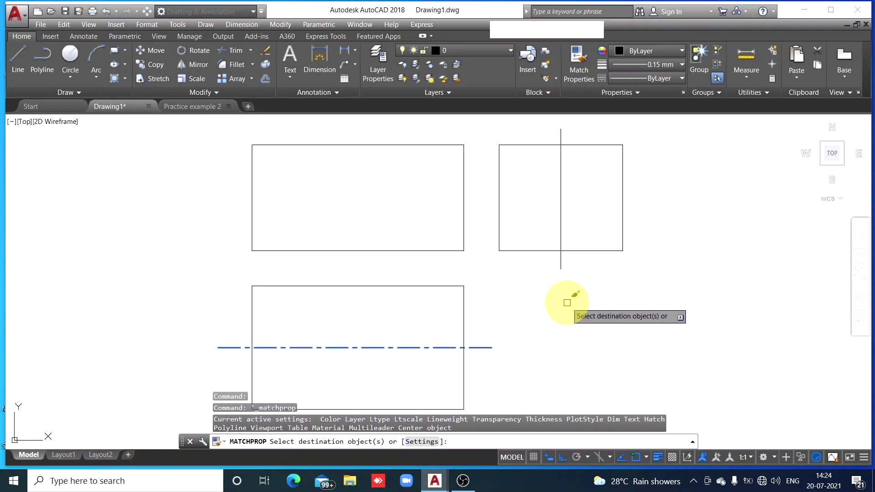
left_click(561, 197)
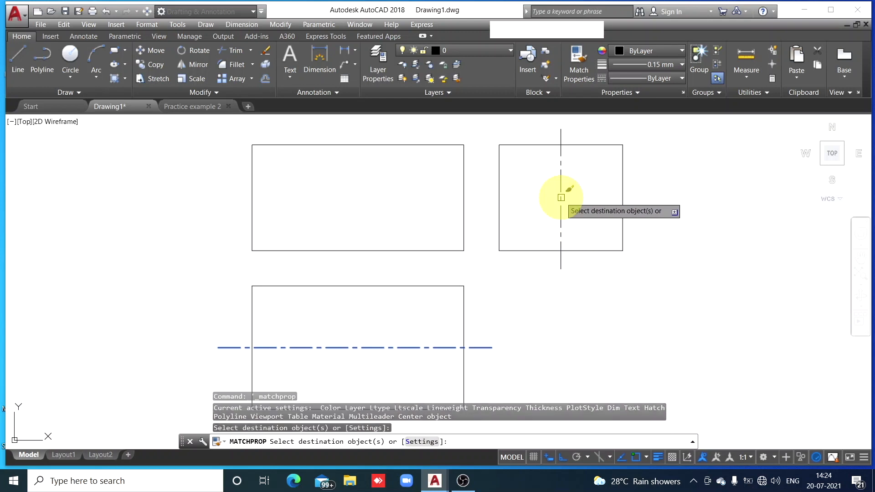
key("Escape")
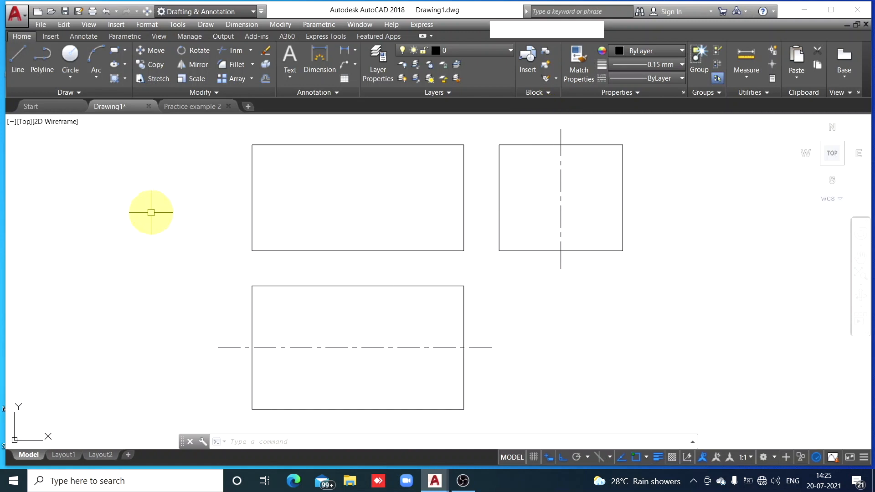
After checking Practice example 2, draw a circle of radius 25 in the lower rectangle, centred 25 inward from the midpoint of its left edge
left_click(205, 107)
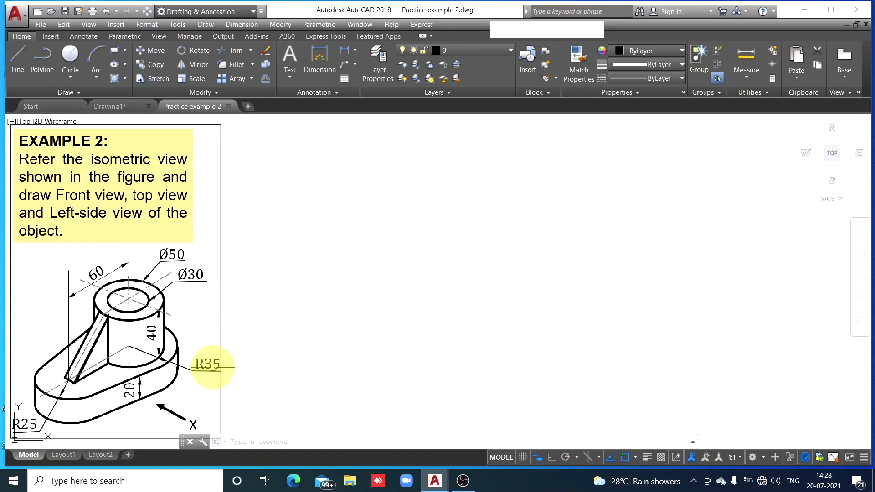
left_click(131, 105)
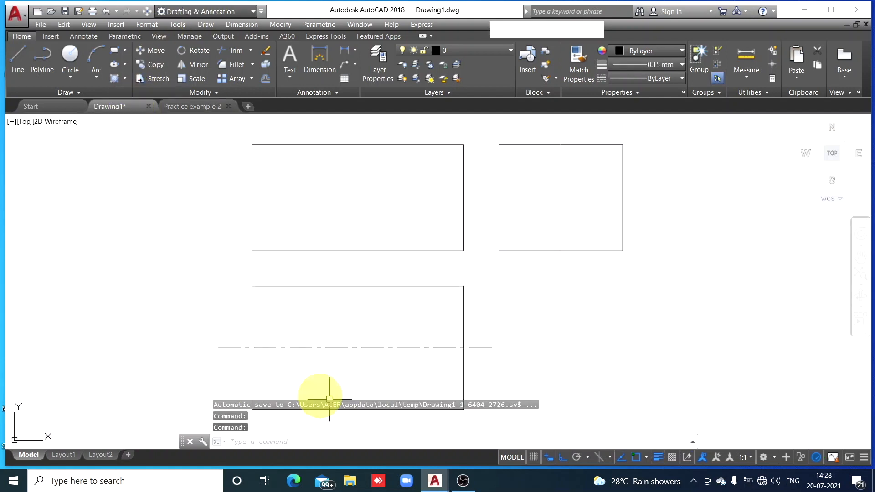
left_click(71, 54)
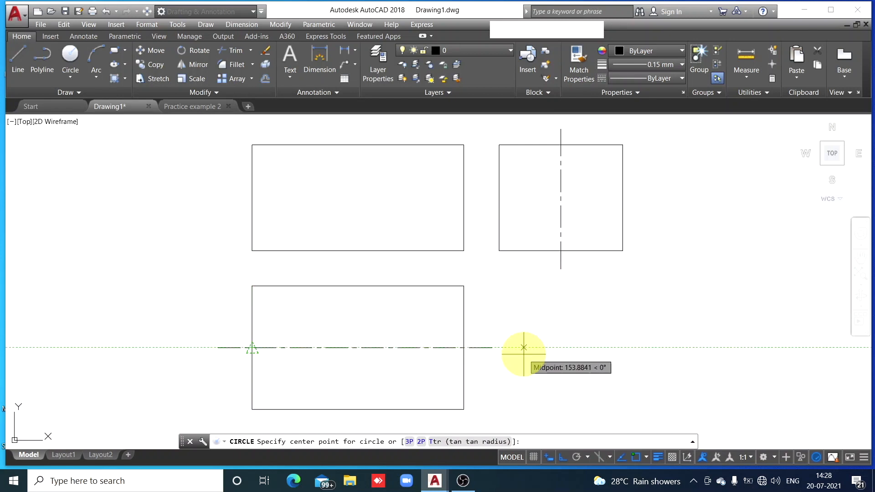
type("25")
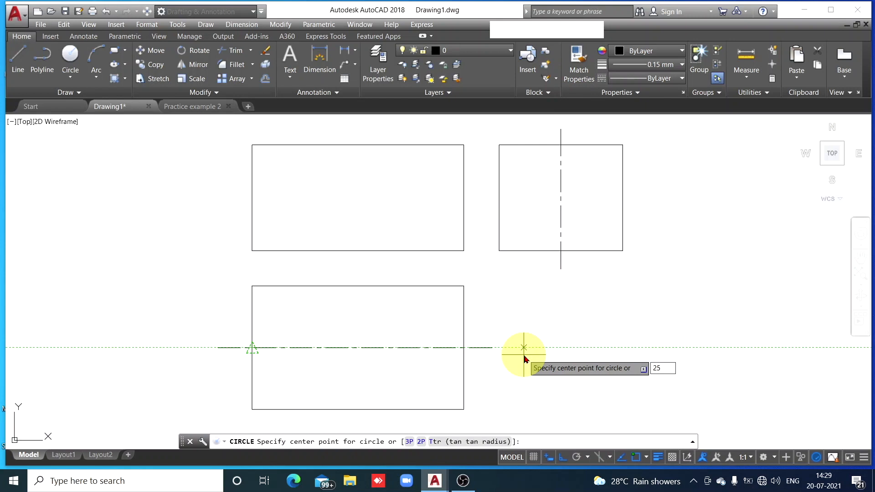
key("space")
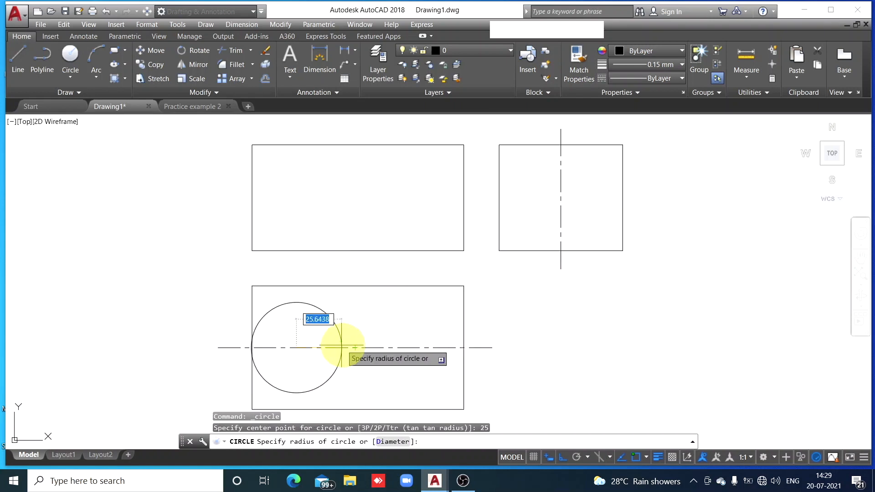
type("2")
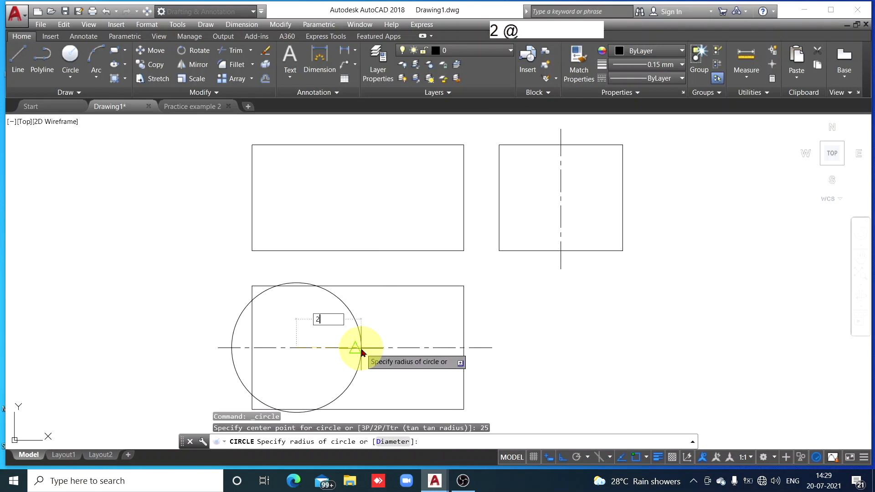
key("Return")
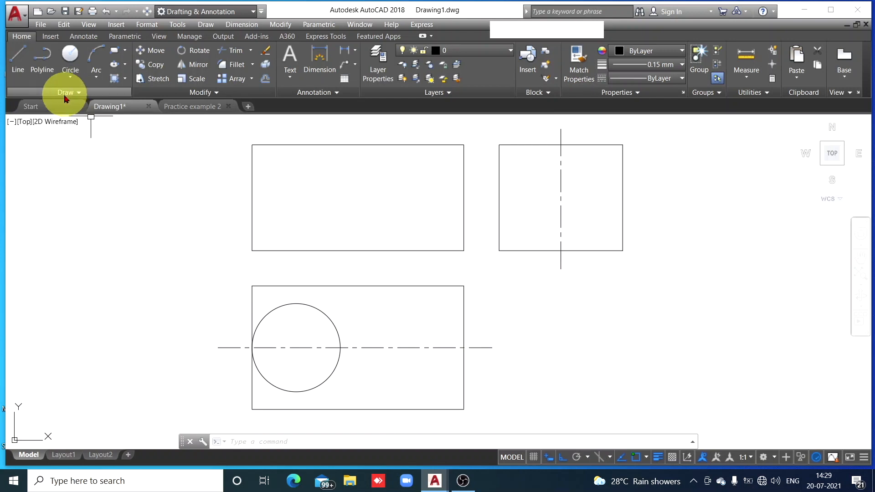
left_click(69, 51)
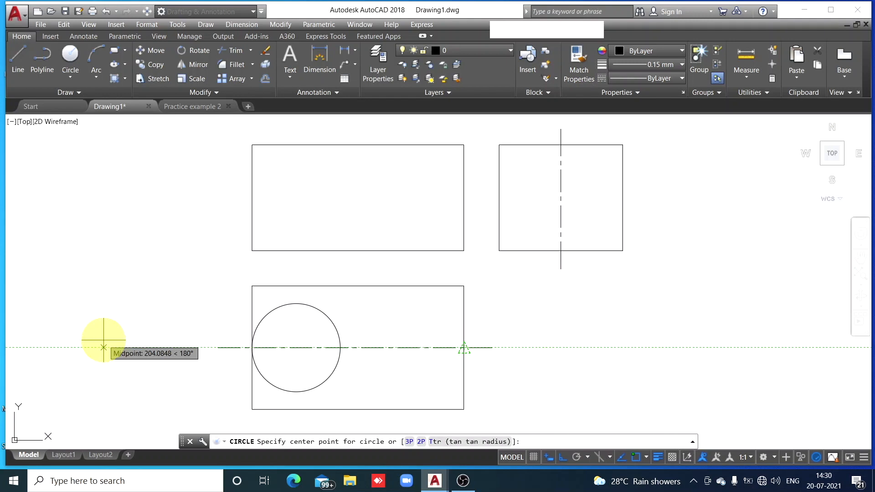
type("3")
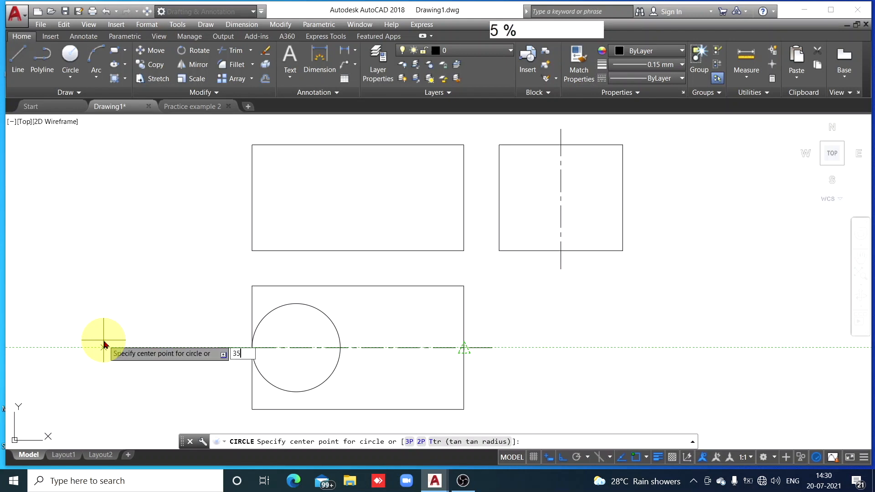
type("5")
key("Return")
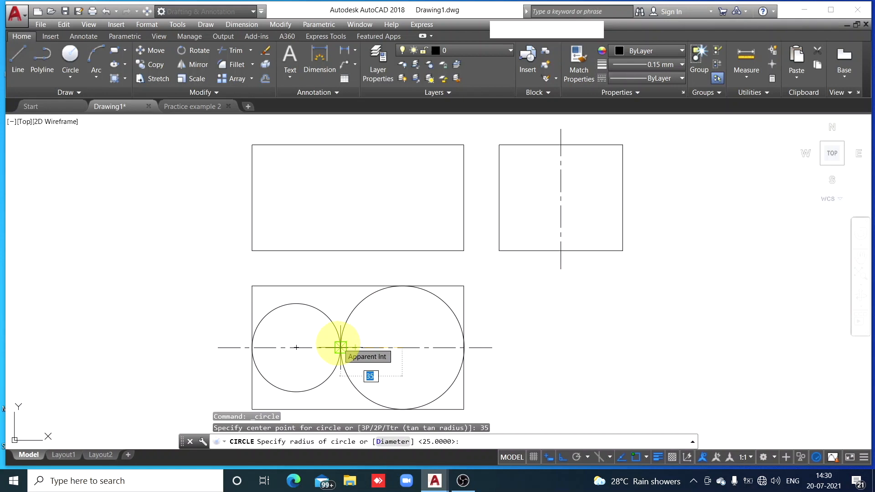
key("Escape")
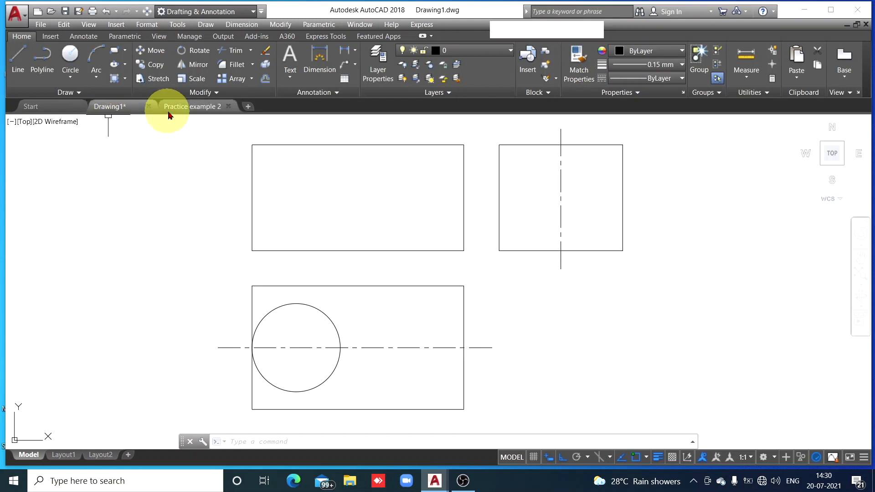
After checking Practice example 2 again, draw a circle of radius 35 centred 60 to the right of the smaller circle's centre
left_click(188, 107)
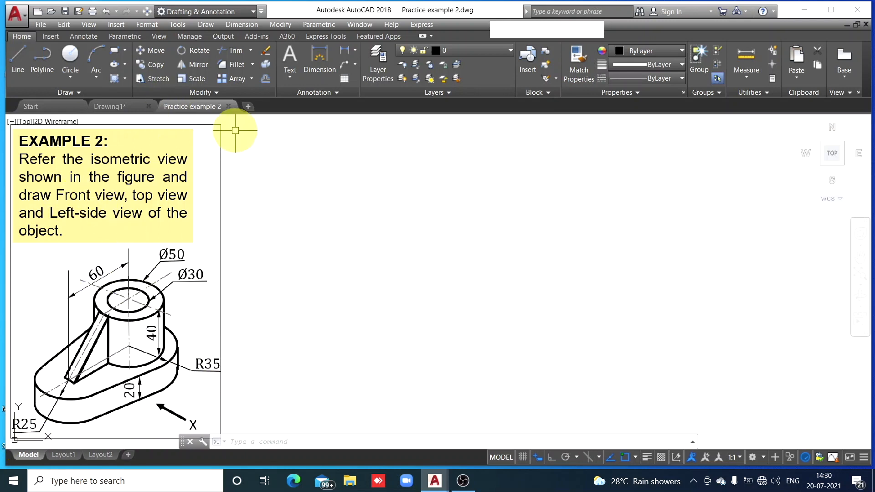
left_click(113, 106)
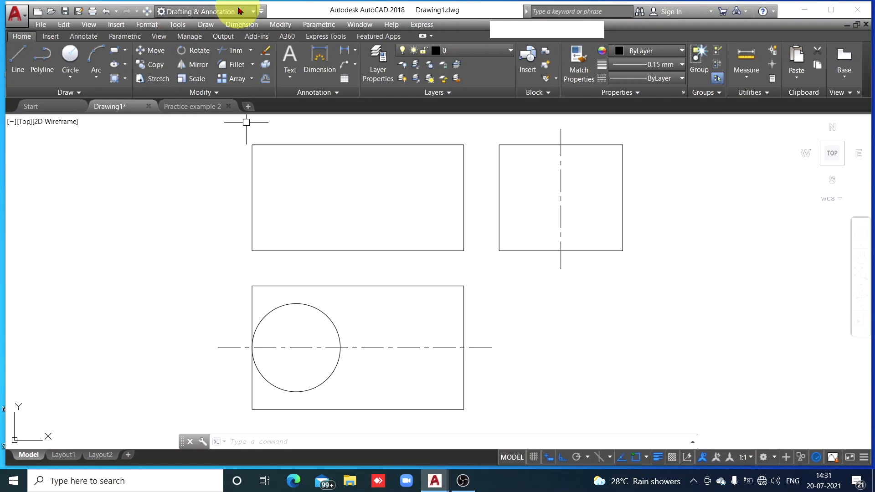
left_click(70, 56)
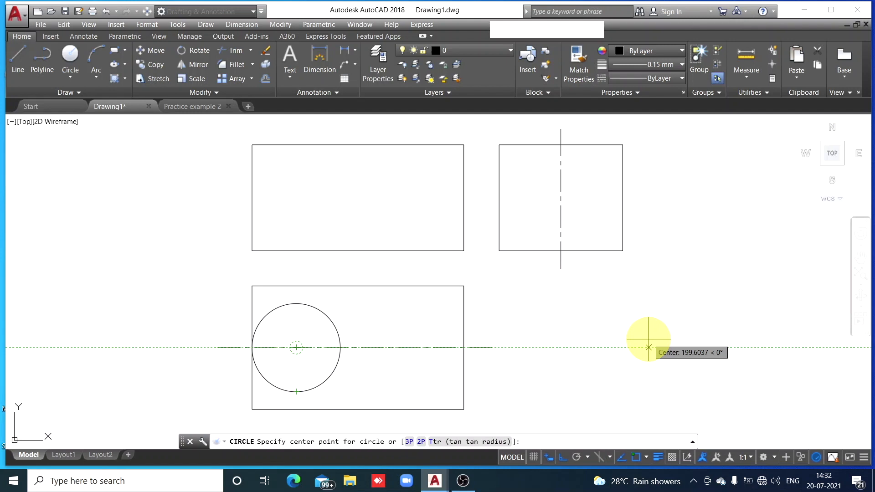
type("60")
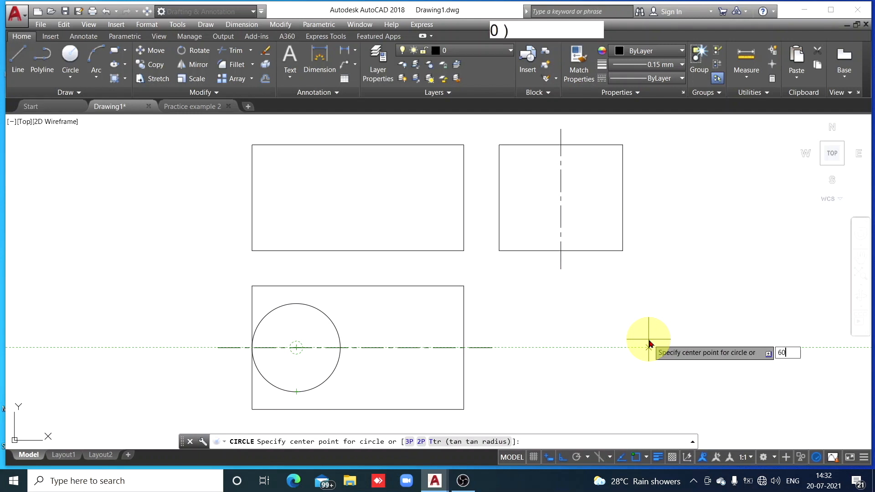
key("Return")
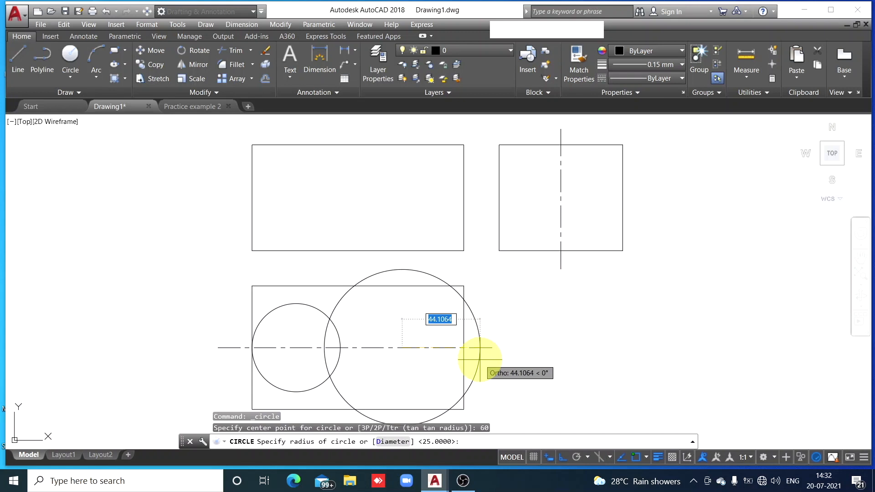
type("35")
key("Return")
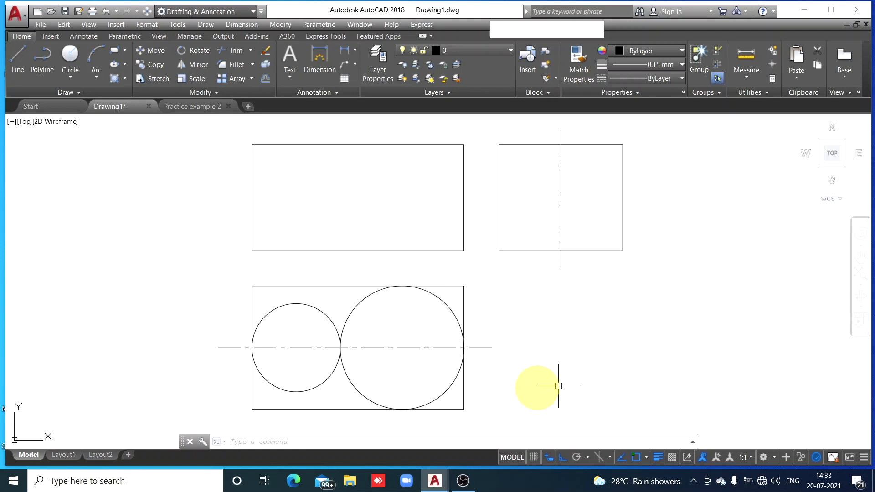
Consult Practice example 2 and draw a line in Drawing1 tangent to the upper sides of the small and large circles
left_click(191, 109)
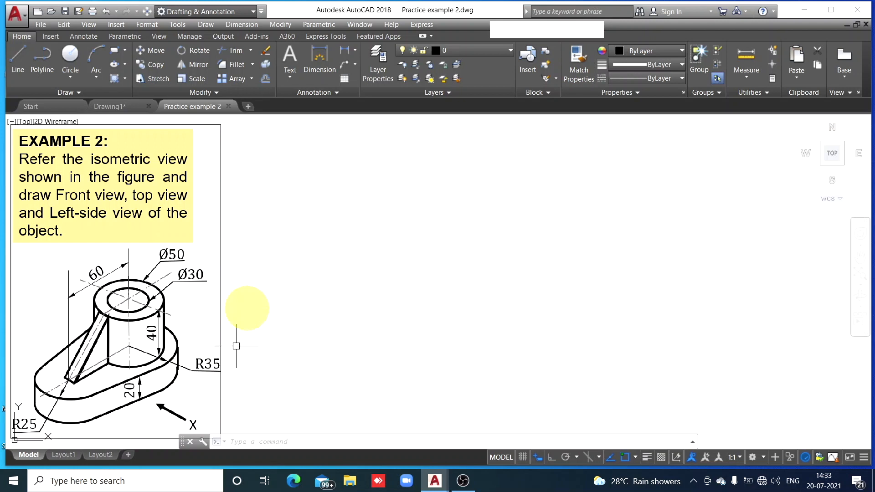
left_click(114, 108)
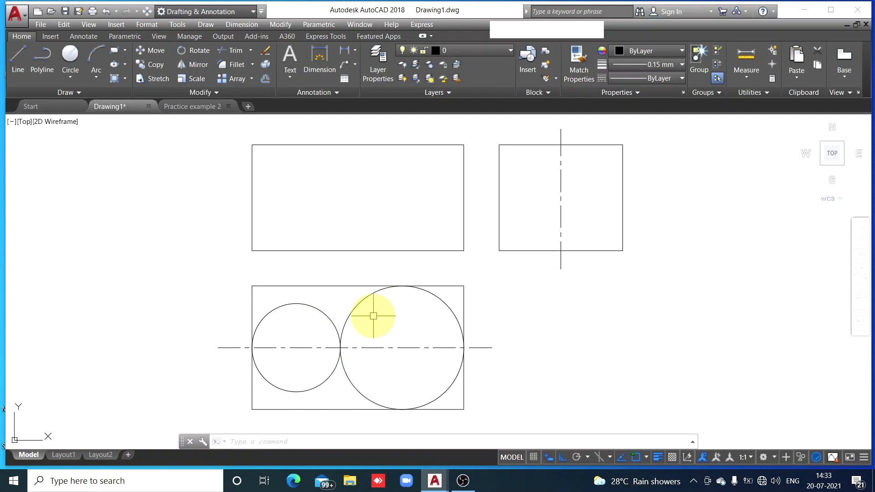
left_click(16, 69)
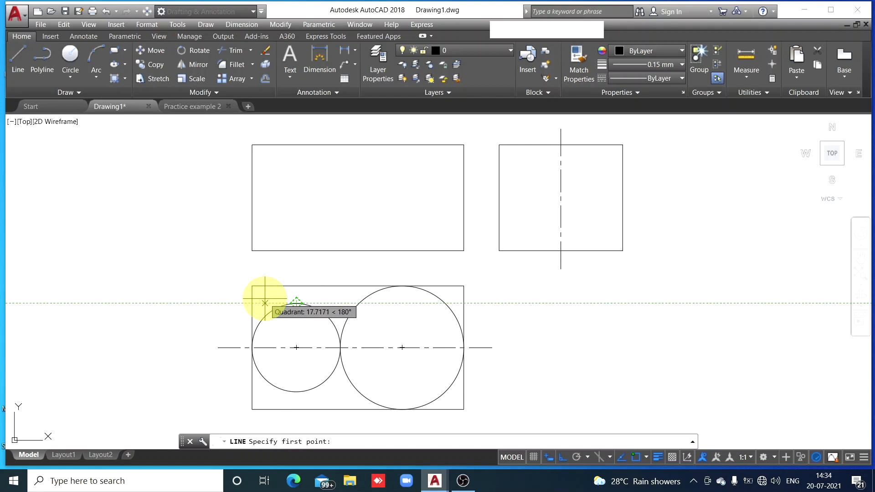
type("tan")
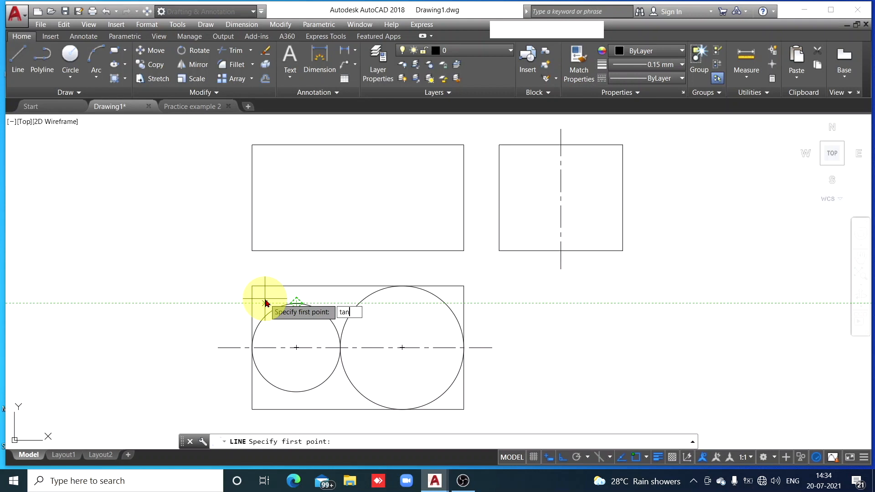
key("space")
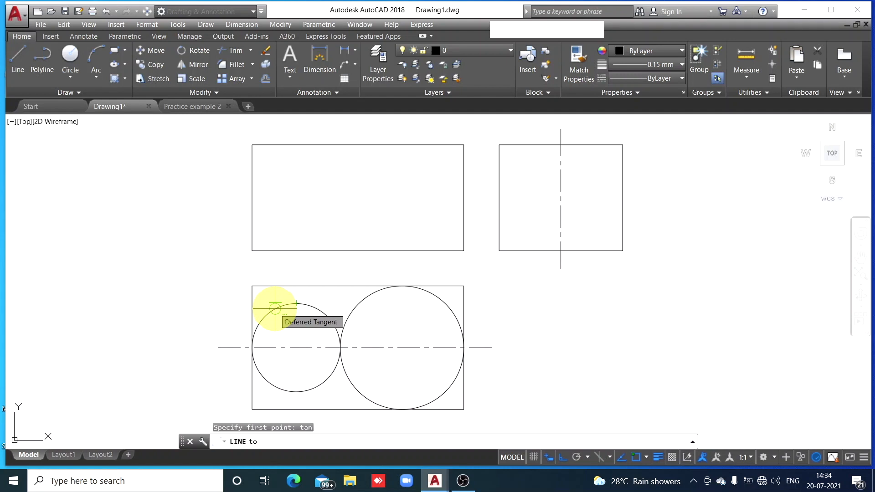
left_click(274, 309)
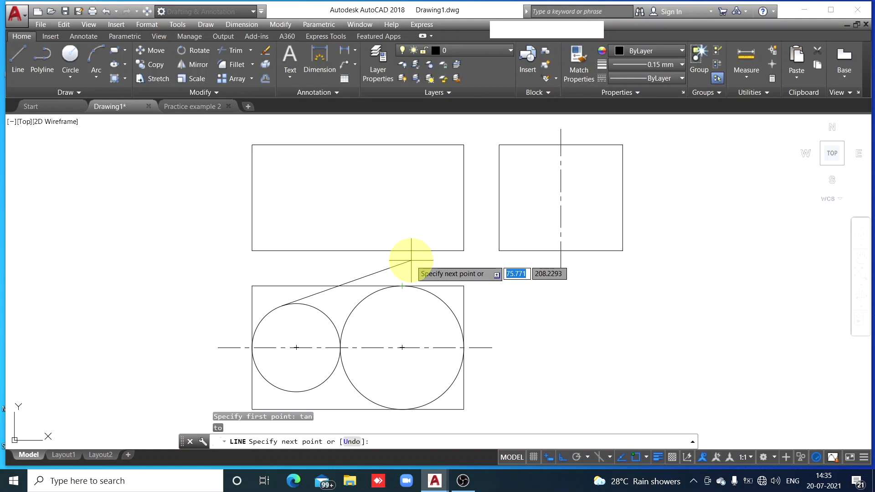
type("tan")
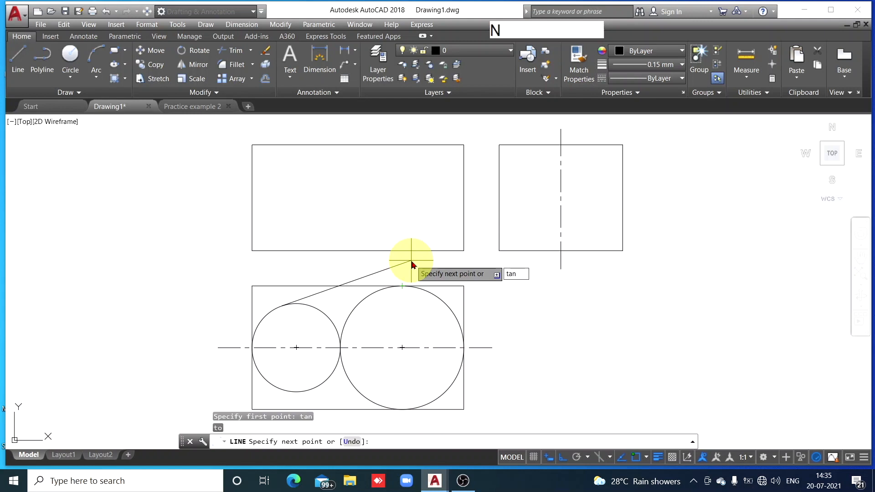
key("Return")
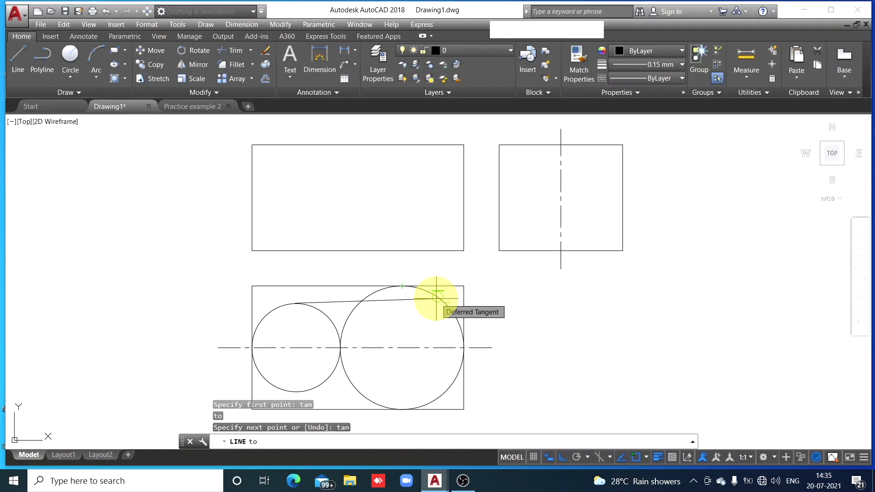
left_click(436, 298)
key("Escape")
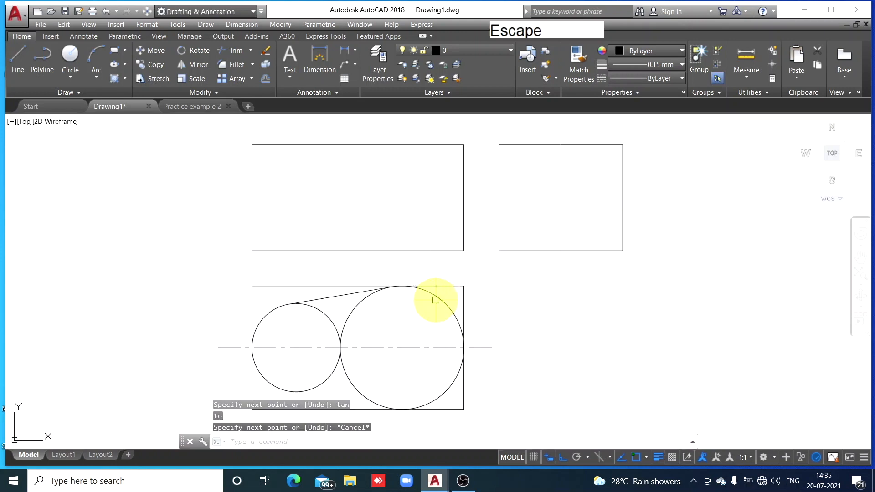
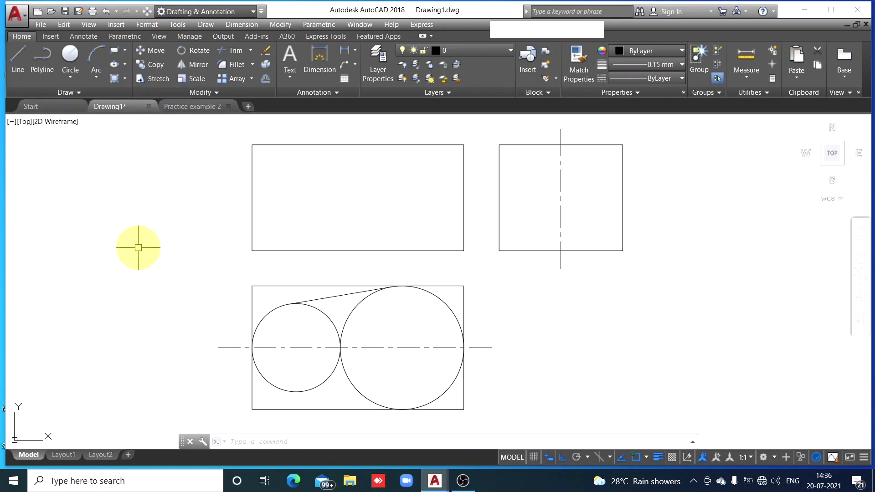
Draw a line tangent to the lower sides of the small and large circles in the top view
left_click(18, 61)
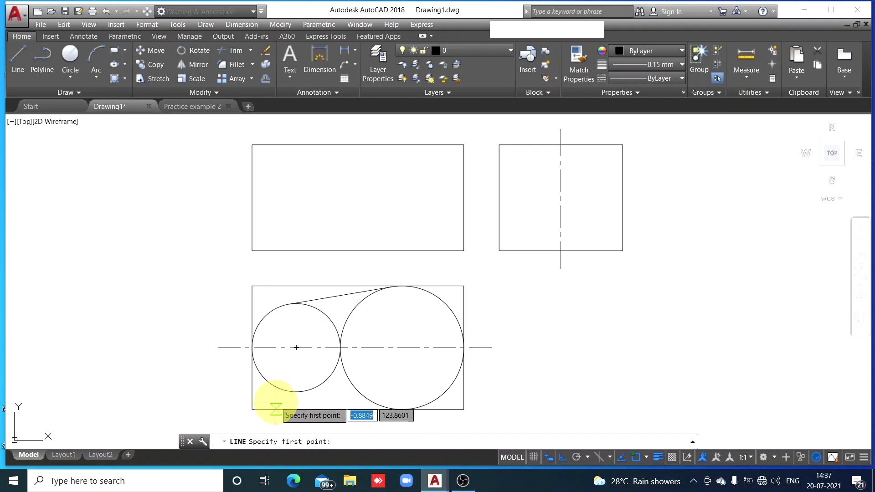
type("tan")
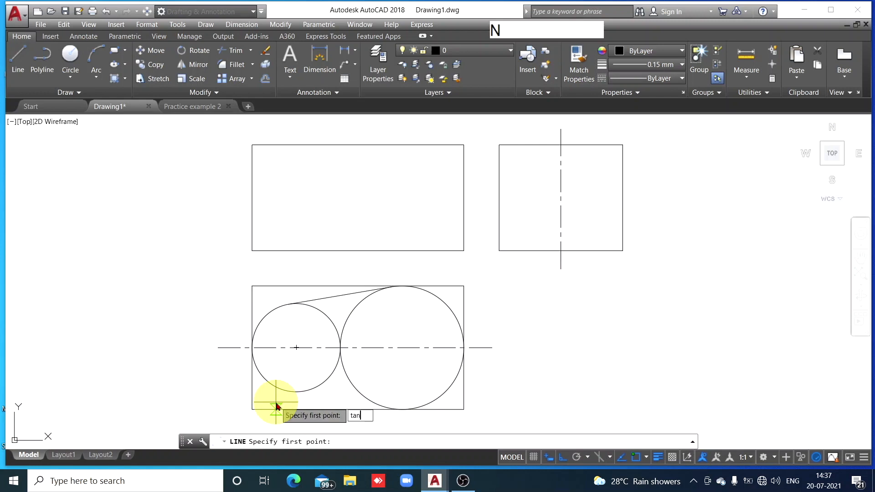
key("space")
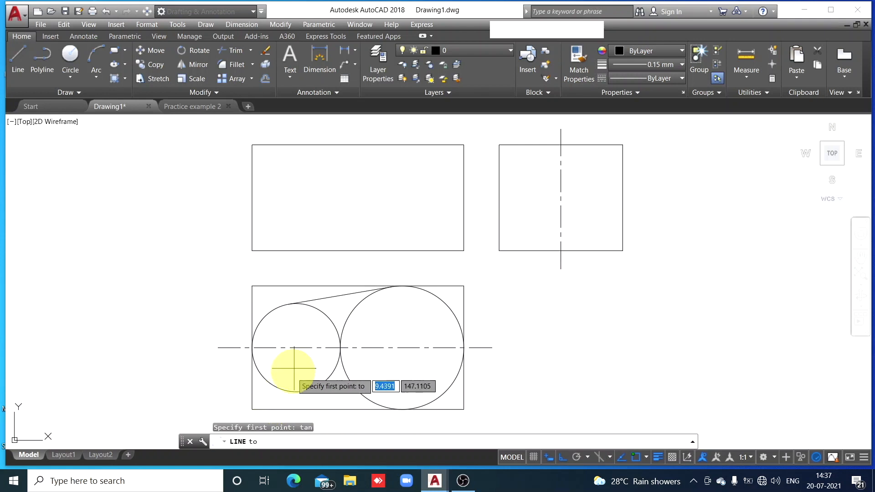
left_click(274, 385)
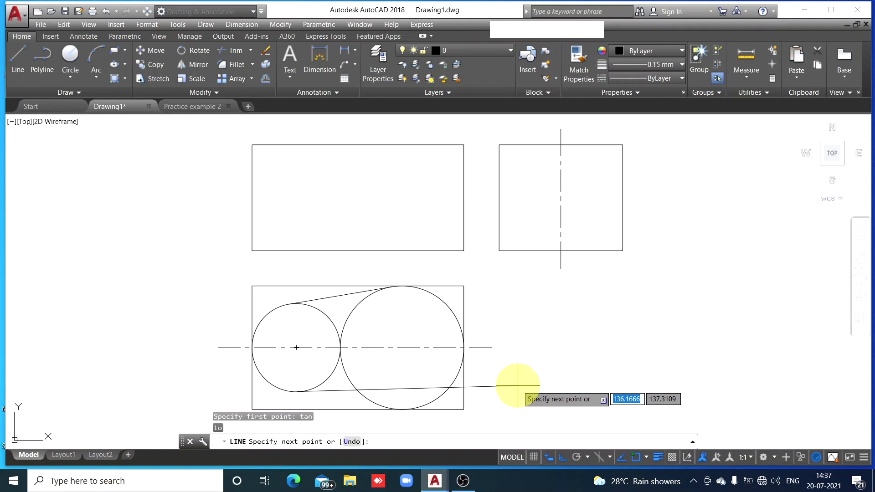
type("tan")
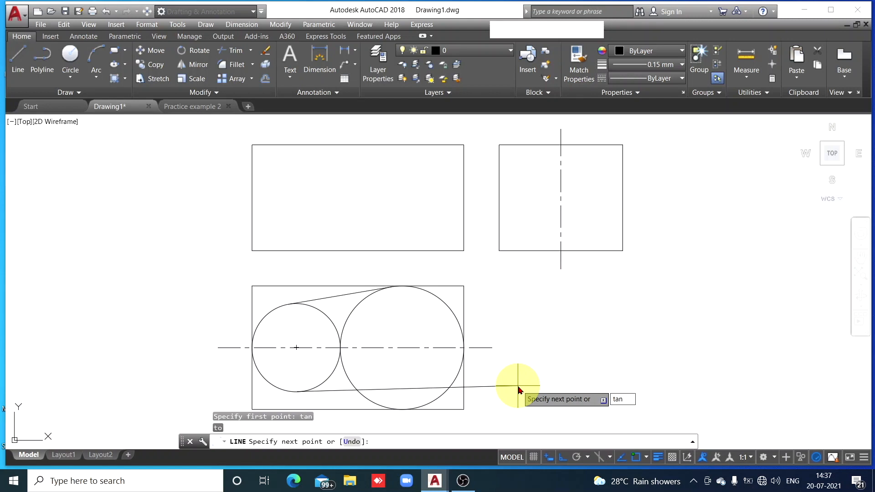
key("space")
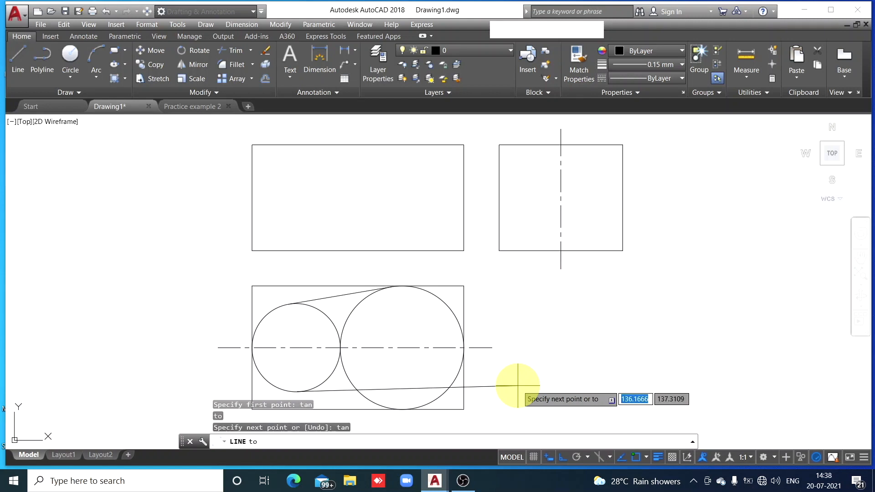
left_click(361, 393)
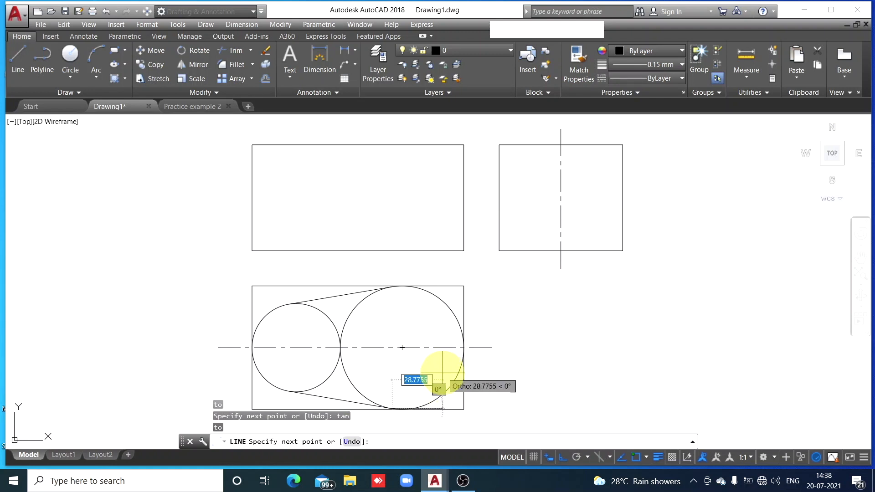
key("Escape")
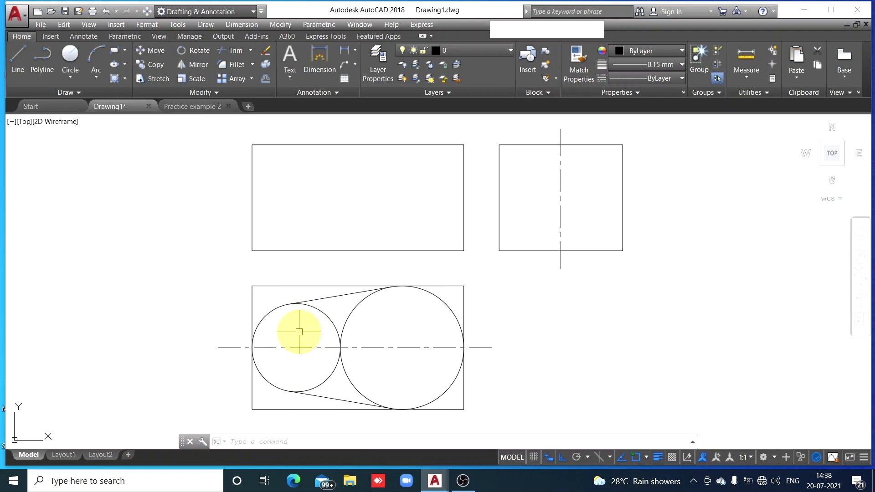
Trim the inner arcs of both circles between the two tangent lines, leaving only the outer base outline
left_click(237, 51)
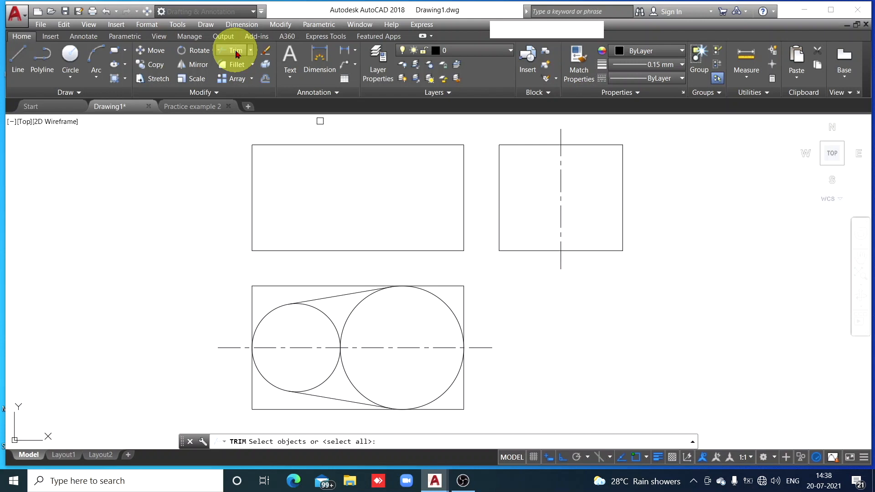
key("Return")
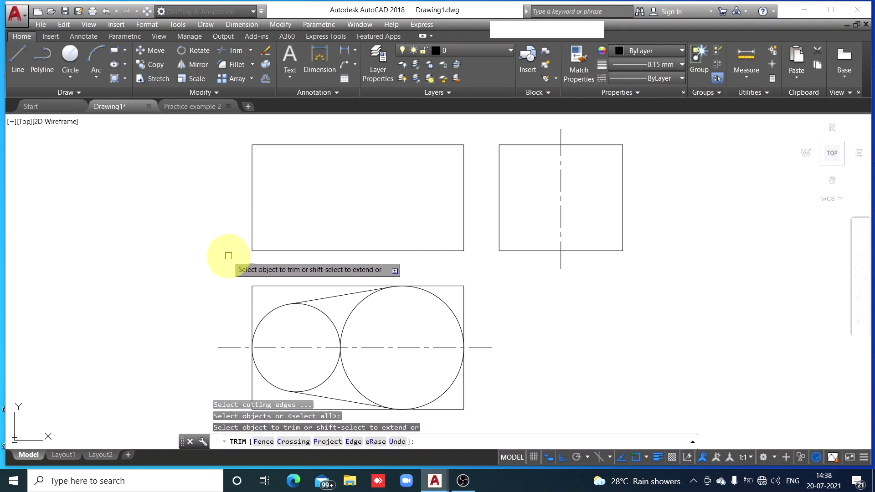
left_click(327, 317)
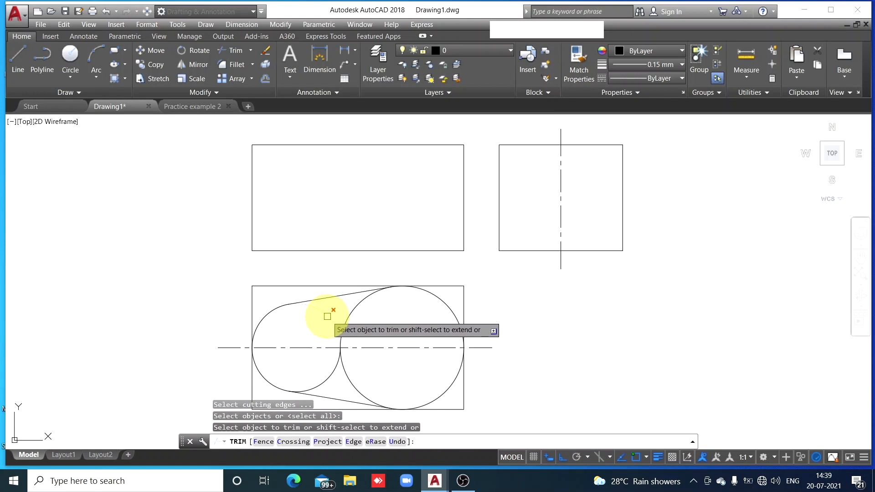
left_click(328, 376)
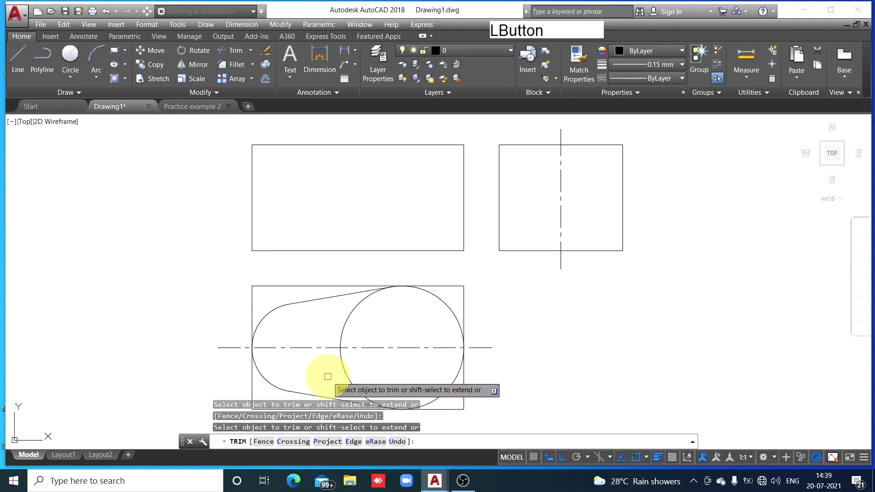
left_click(352, 314)
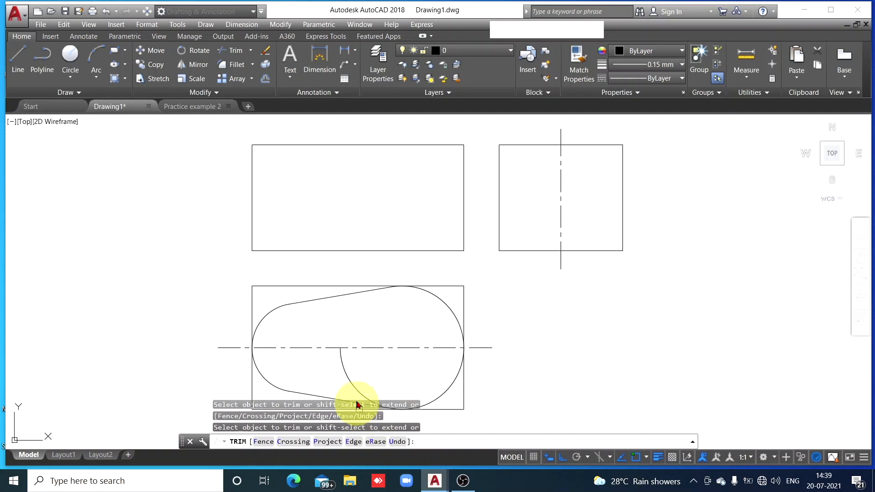
left_click(353, 379)
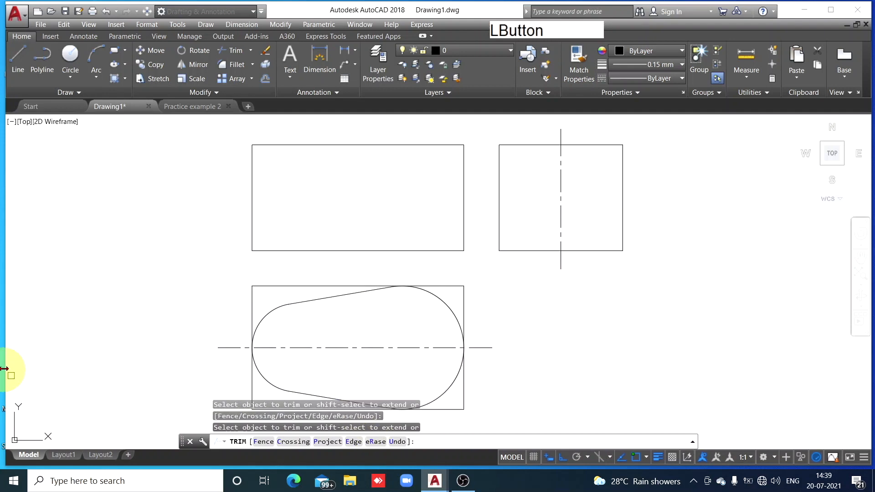
scroll(9, 362, "down", 2)
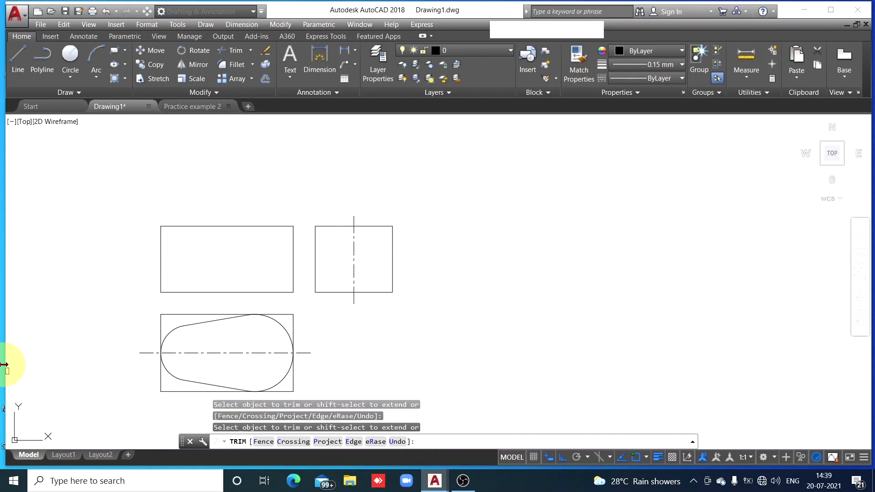
key("Escape")
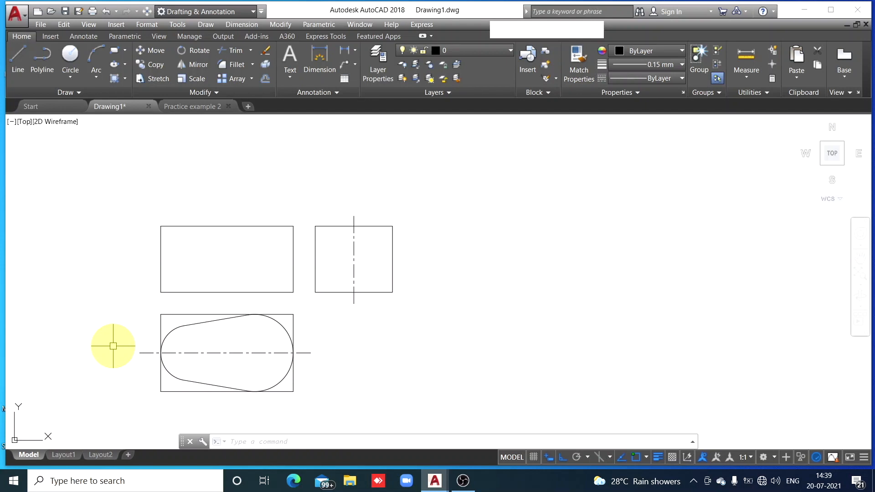
Set the lineweight of the top view's upper tangent line to 0.50 mm
mouse_move(112, 349)
middle_mouse_down()
mouse_move(150, 354)
mouse_move(253, 316)
mouse_move(324, 304)
mouse_move(105, 305)
mouse_move(291, 289)
mouse_move(214, 366)
mouse_move(207, 173)
mouse_move(283, 289)
mouse_move(201, 279)
mouse_move(318, 278)
mouse_move(210, 281)
mouse_move(295, 287)
mouse_move(205, 272)
mouse_move(258, 287)
mouse_move(205, 274)
mouse_move(252, 274)
mouse_move(191, 305)
mouse_move(246, 264)
mouse_move(190, 316)
mouse_move(225, 283)
mouse_move(217, 313)
mouse_move(189, 287)
mouse_move(227, 296)
mouse_move(176, 312)
mouse_move(227, 287)
mouse_move(224, 324)
mouse_move(170, 297)
mouse_move(277, 295)
mouse_move(279, 307)
mouse_move(252, 303)
mouse_move(271, 309)
middle_mouse_up()
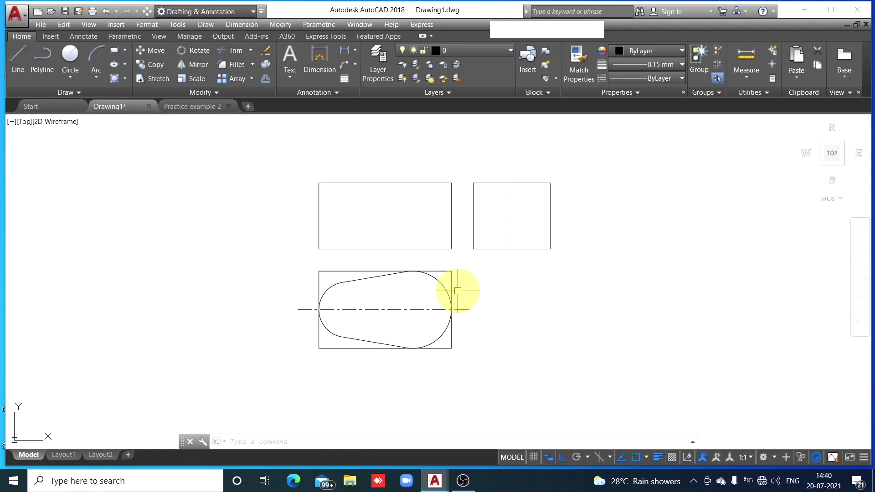
scroll(457, 291, "down", 3)
scroll(458, 291, "up", 10)
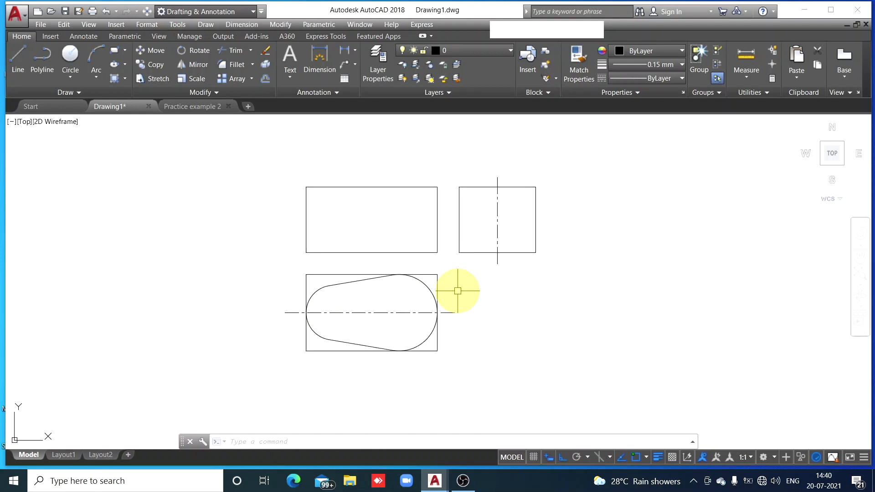
scroll(457, 291, "down", 8)
scroll(457, 290, "up", 3)
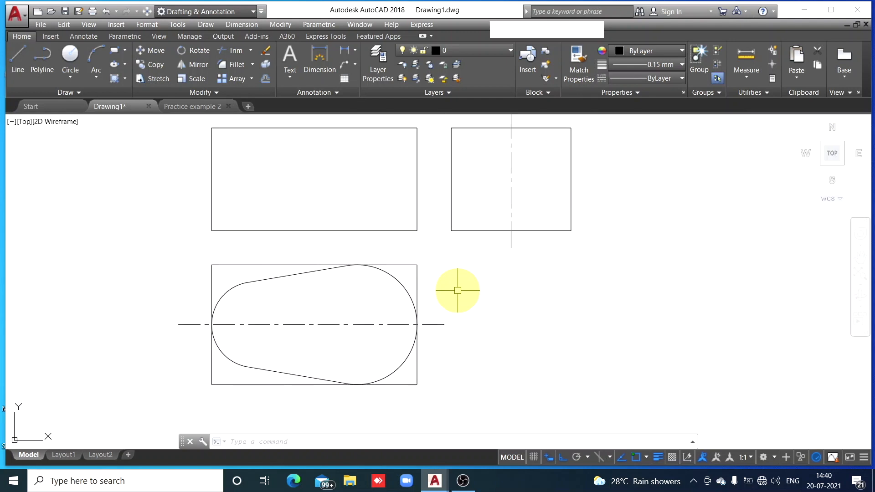
scroll(457, 291, "down", 2)
scroll(457, 290, "up", 2)
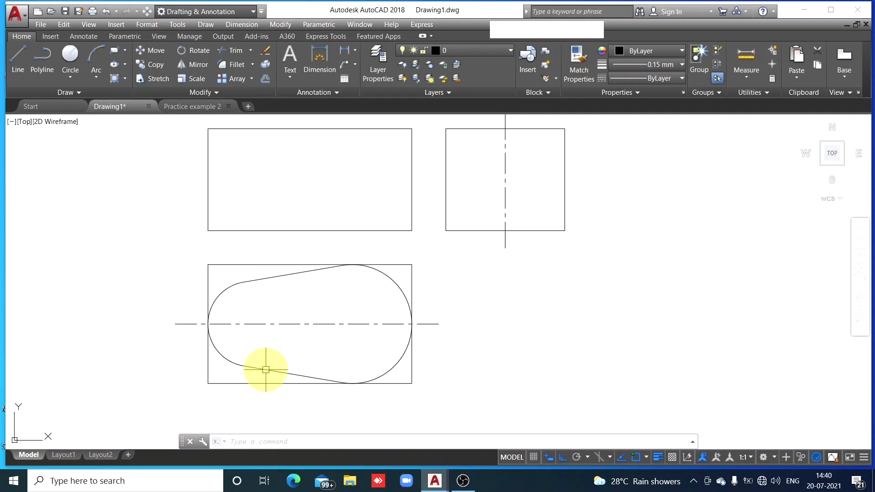
left_click(284, 275)
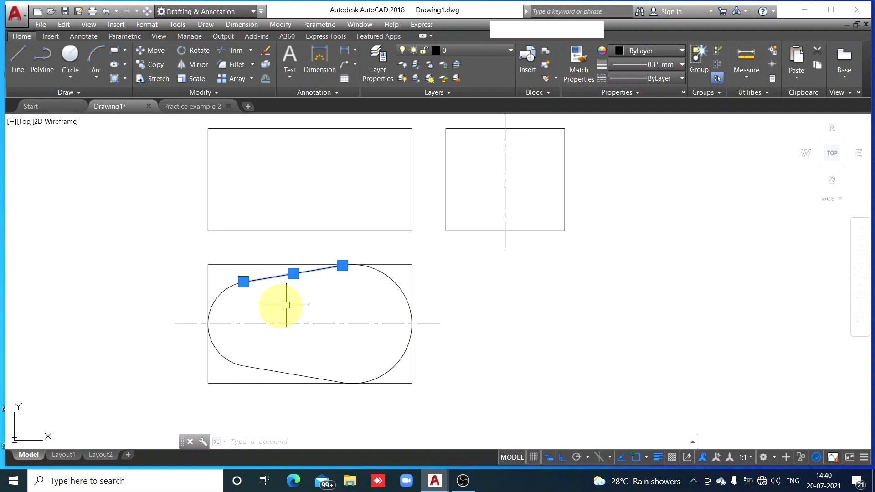
left_click(683, 65)
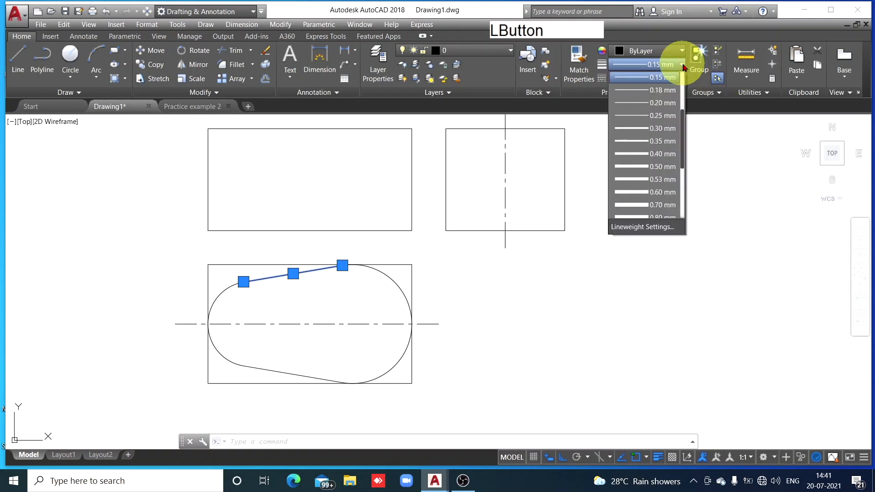
left_click(642, 167)
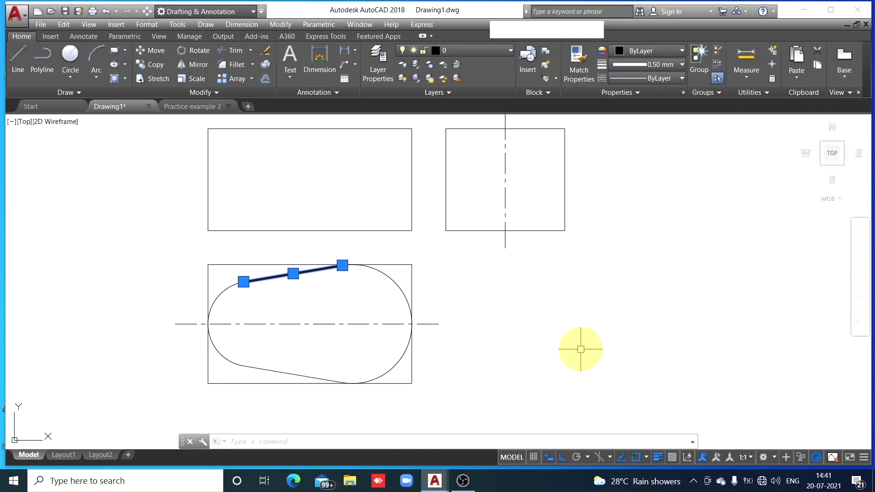
key("Escape")
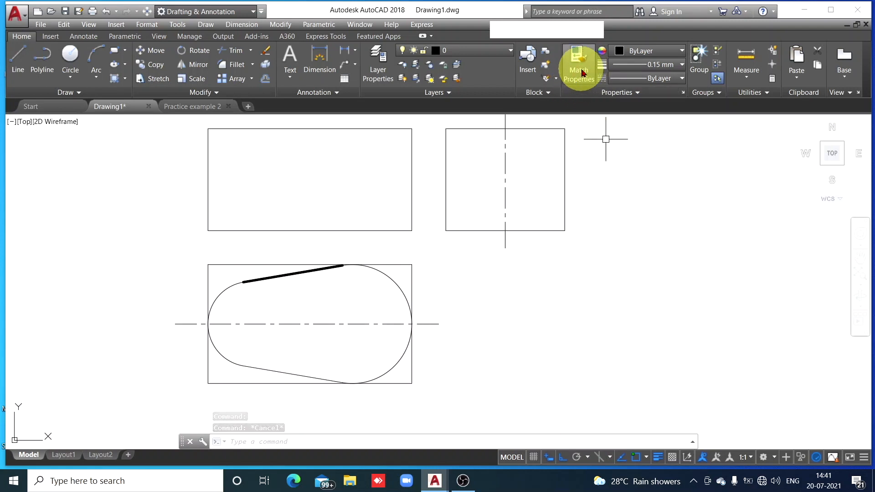
Match the large arc, lower tangent line and small arc to the properties of the thick upper tangent line
left_click(291, 274)
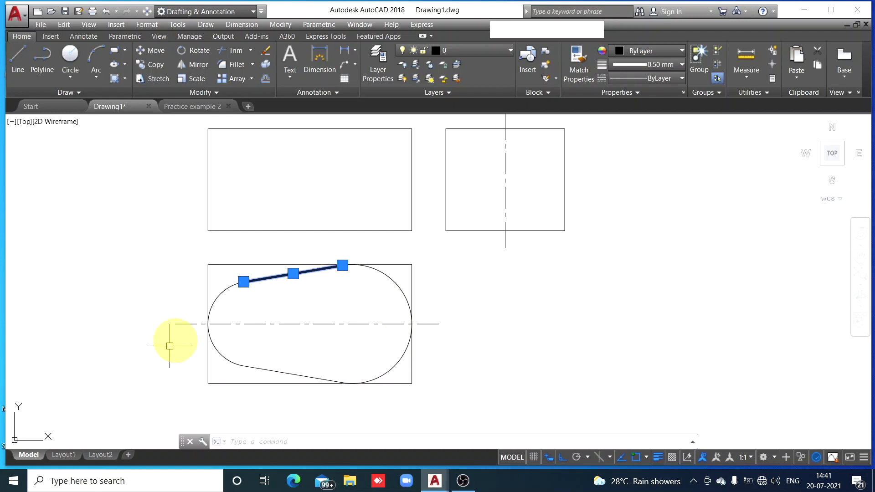
left_click(583, 69)
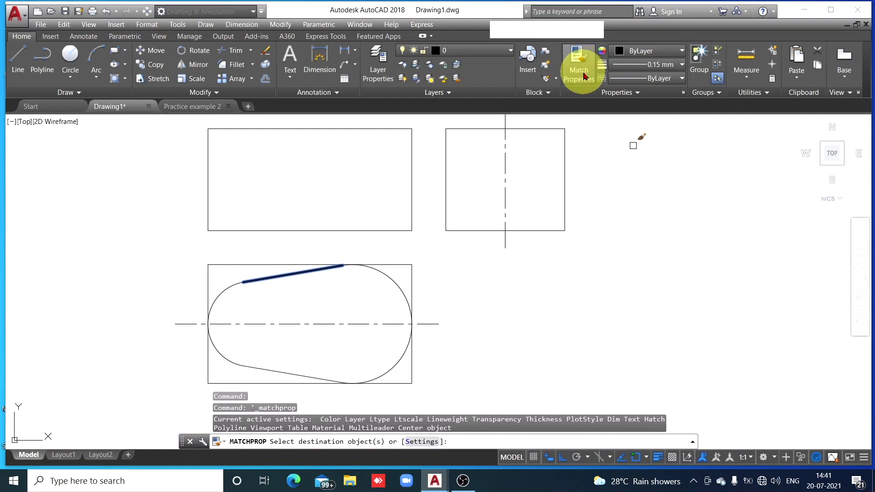
left_click(397, 282)
left_click(250, 367)
left_click(228, 358)
key("Escape")
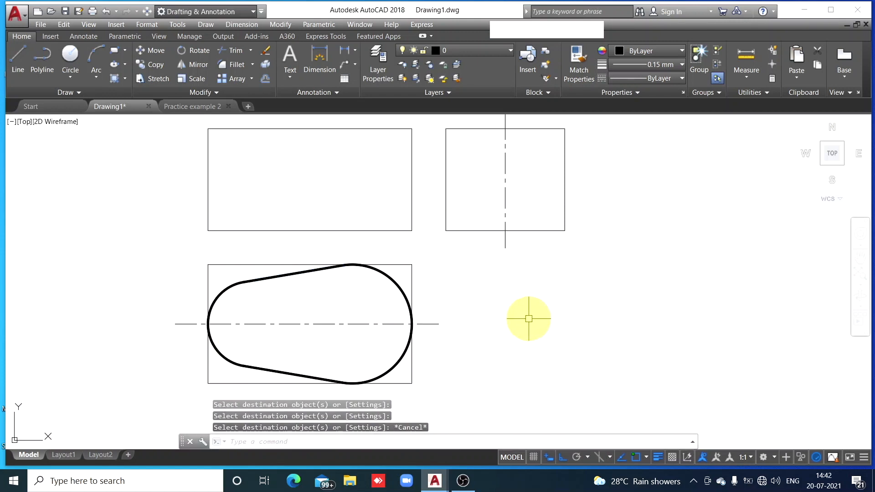
Draw a vertical line about 169 long through the large arc's centre, from below the top view to above the front view
scroll(522, 312, "down", 3)
scroll(521, 312, "up", 3)
middle_click_drag(522, 312, 634, 320)
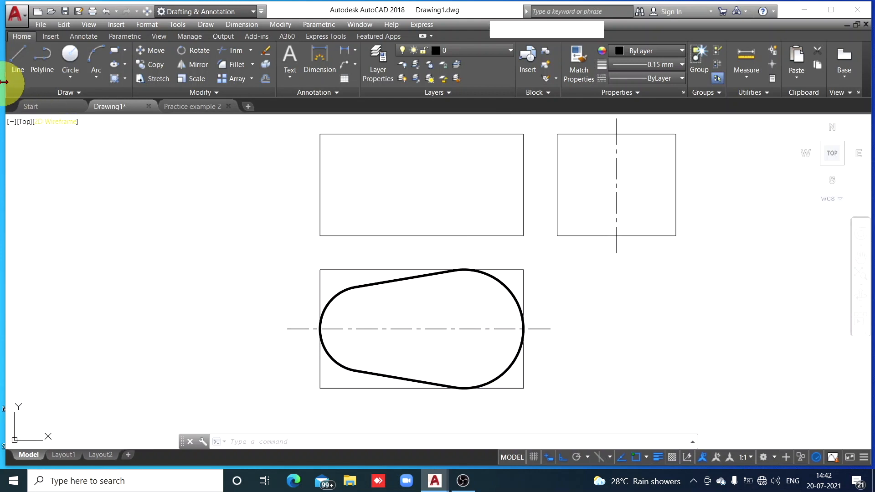
left_click(17, 72)
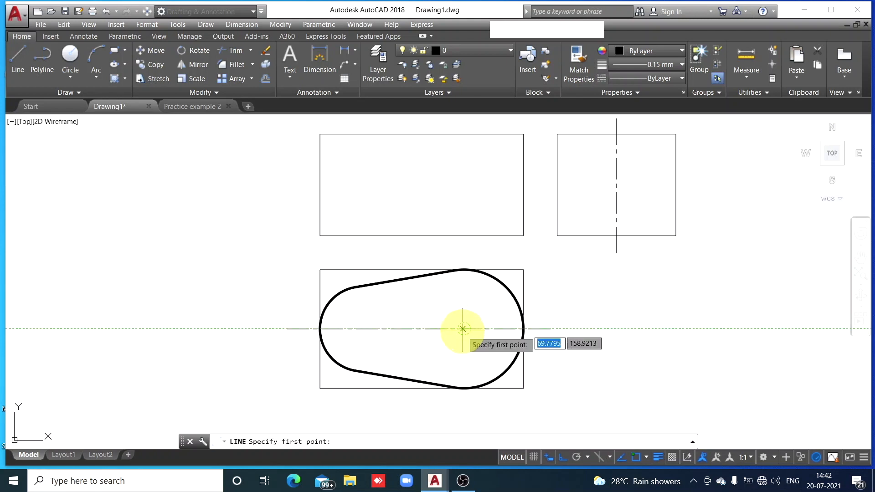
left_click(463, 406)
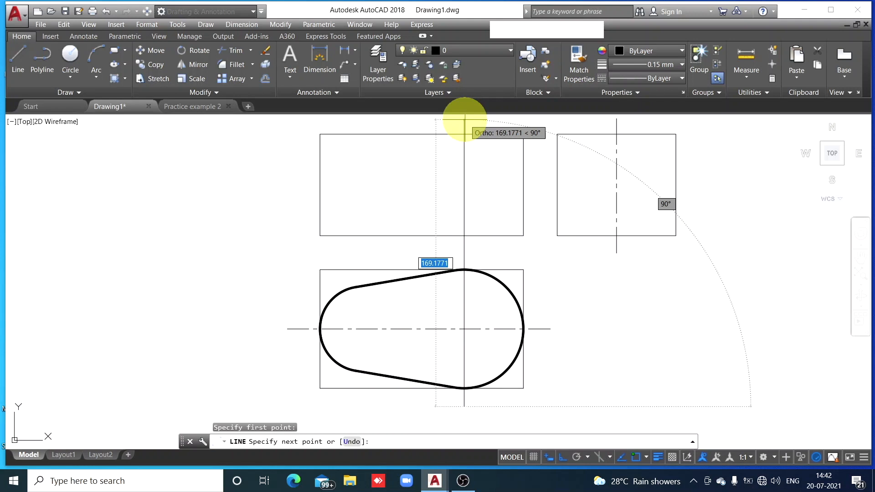
left_click(464, 119)
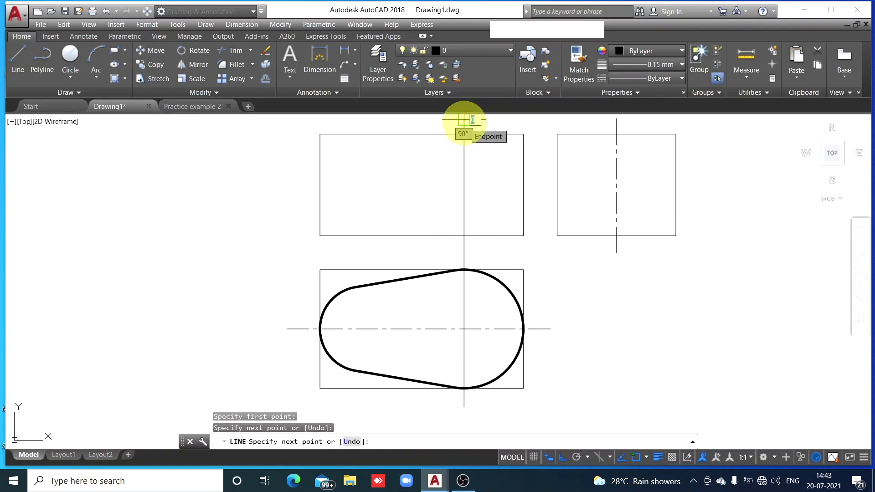
key("Escape")
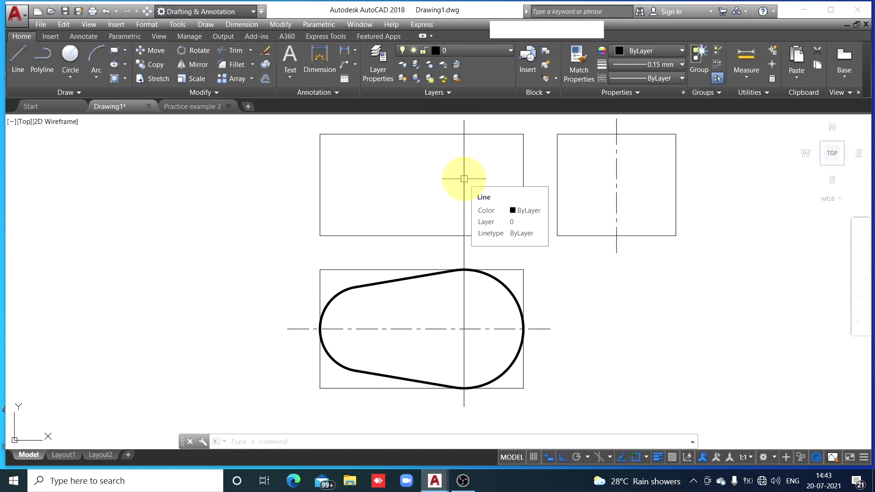
Match the new vertical line to the properties of the top view's horizontal centre line
left_click(487, 329)
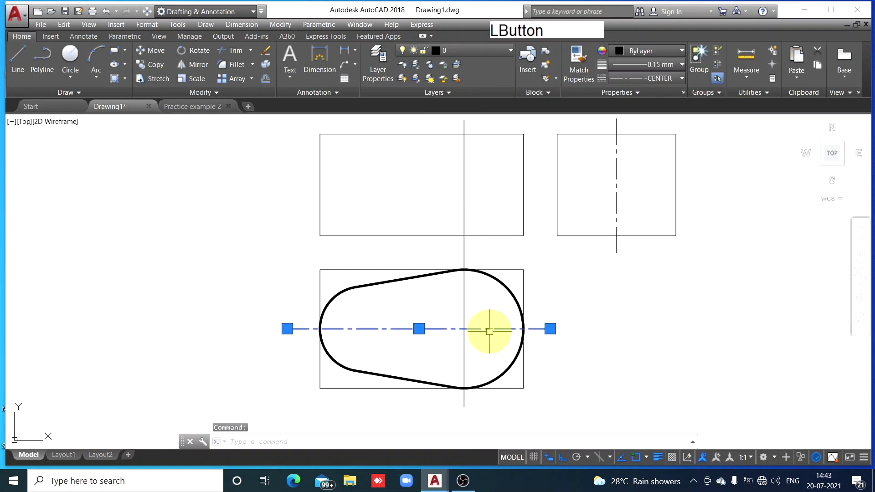
left_click(578, 79)
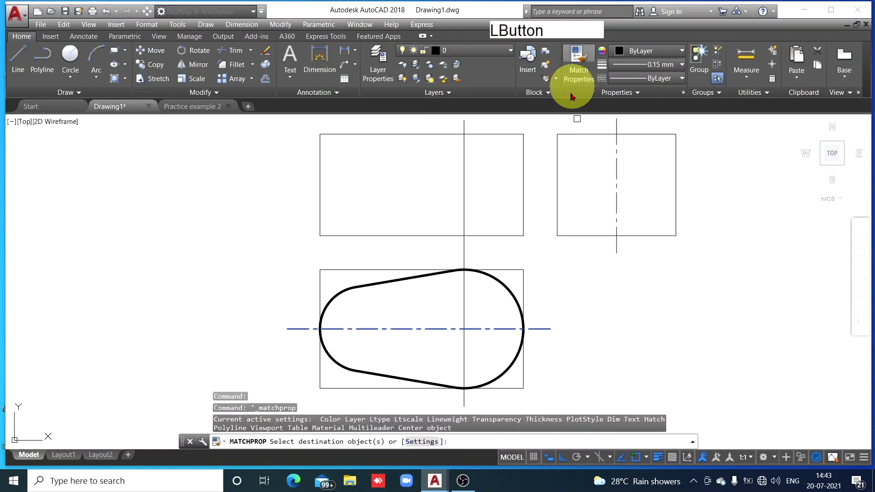
left_click(463, 186)
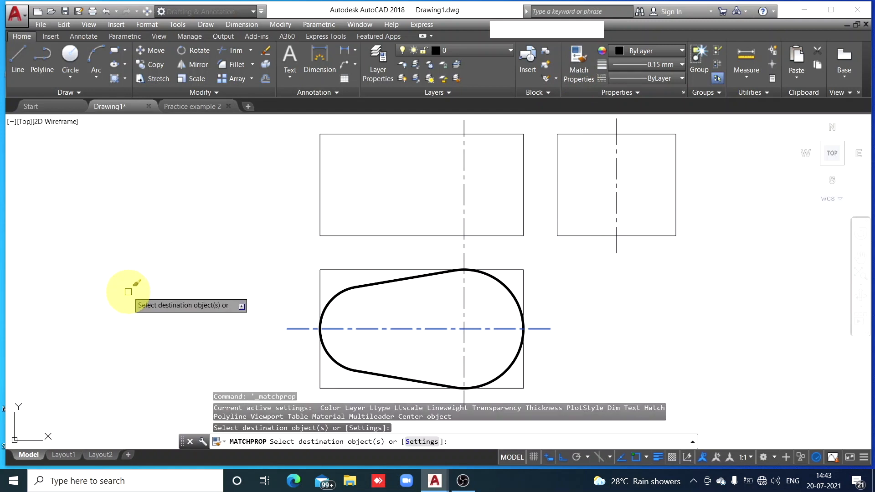
Draw a vertical line through the small arc's centre, from just below the top view to just above it
key("Escape")
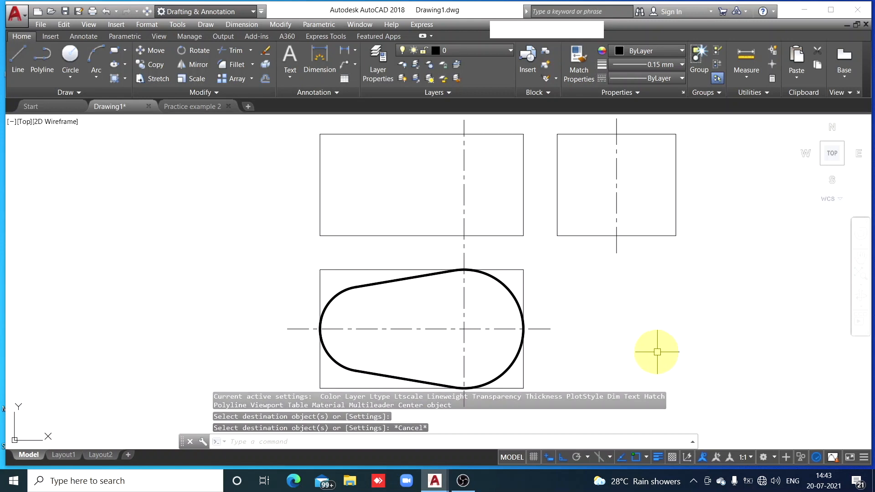
left_click(18, 71)
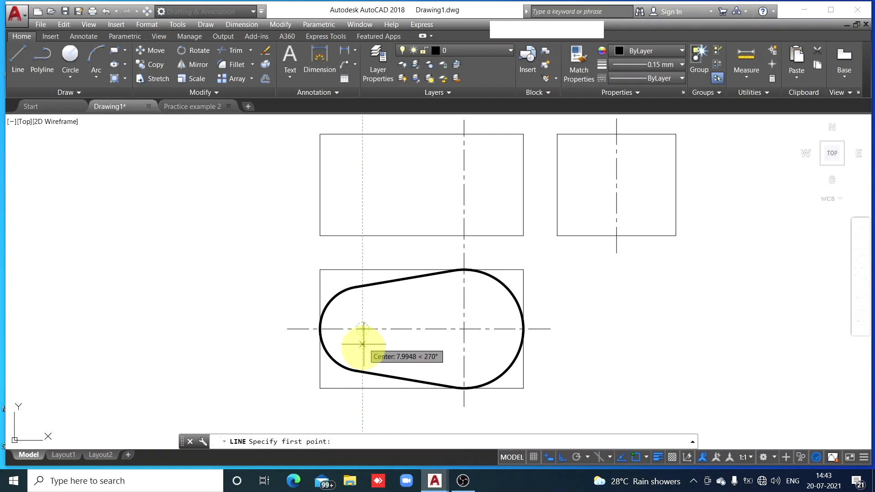
left_click(362, 403)
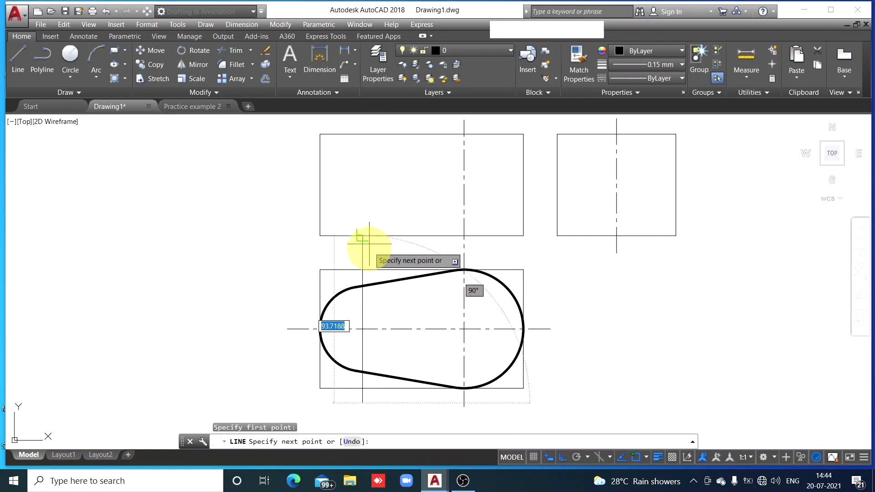
left_click(362, 258)
key("Escape")
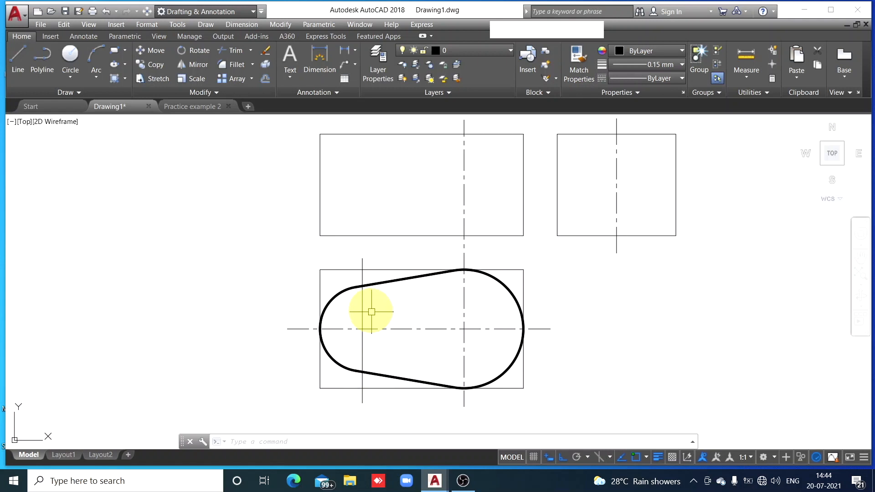
Match the line through the small arc's centre to the properties of the large arc's vertical centre line
left_click(463, 299)
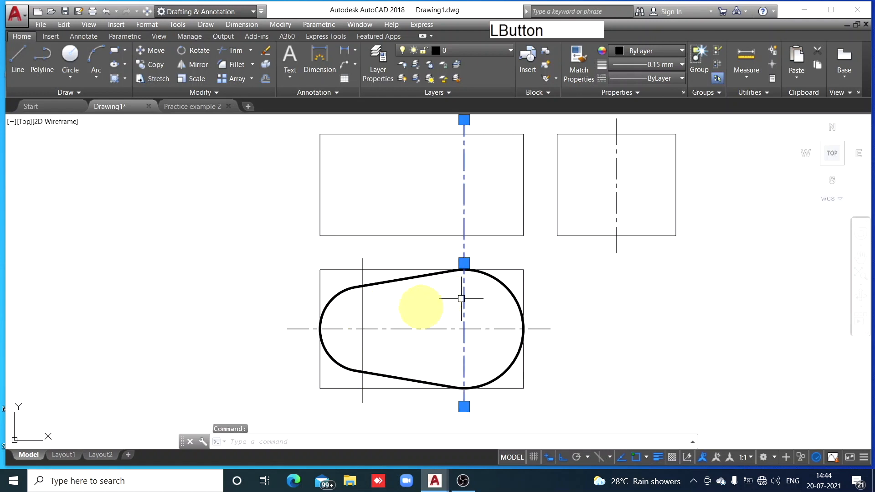
left_click(578, 60)
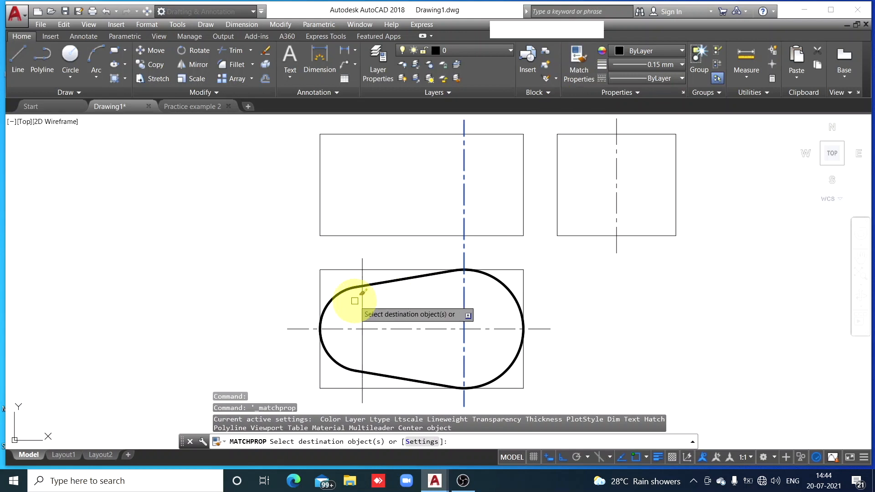
left_click(355, 304)
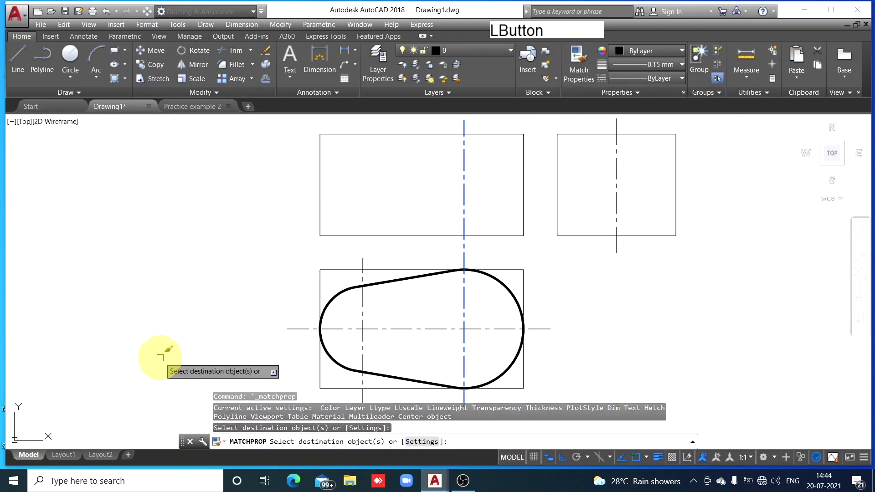
key("Escape")
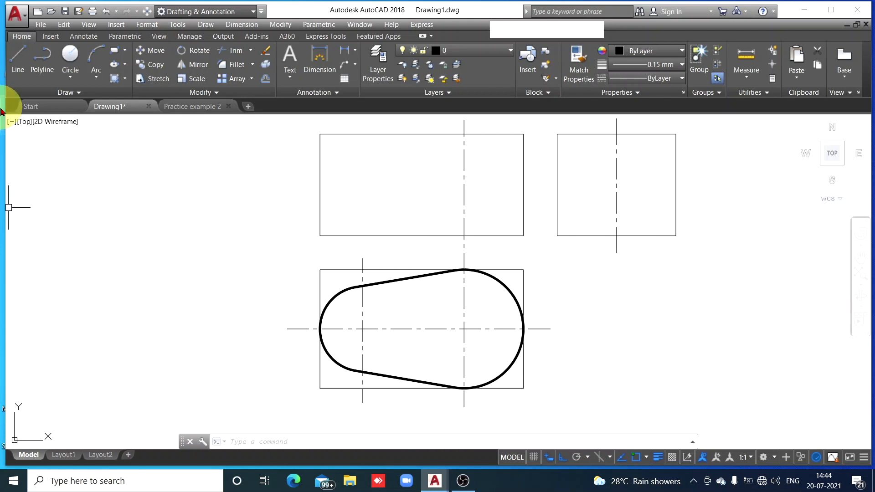
Draw the base outline, 120 wide and 20 high, along the bottom of the front view's construction box
left_click(17, 66)
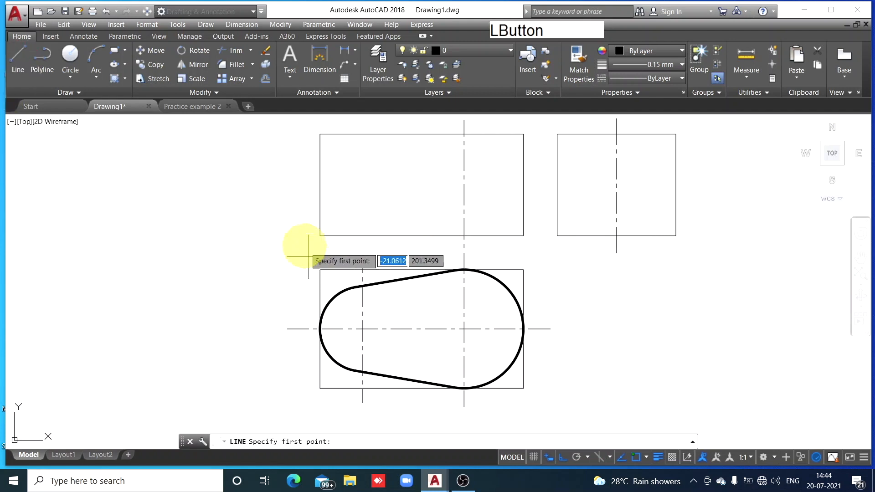
left_click(320, 236)
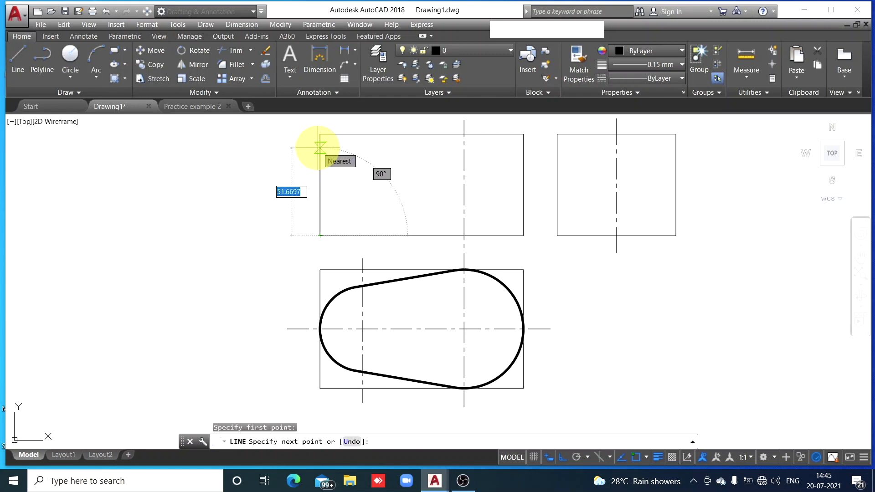
type("20")
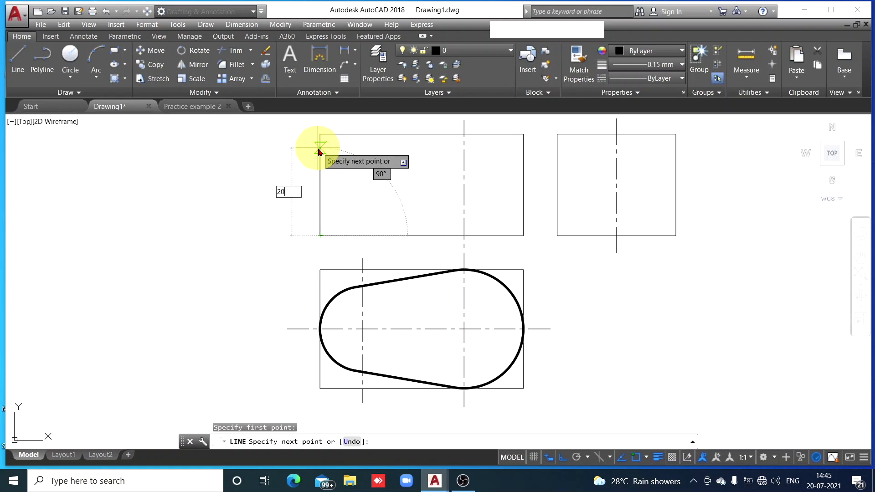
key("space")
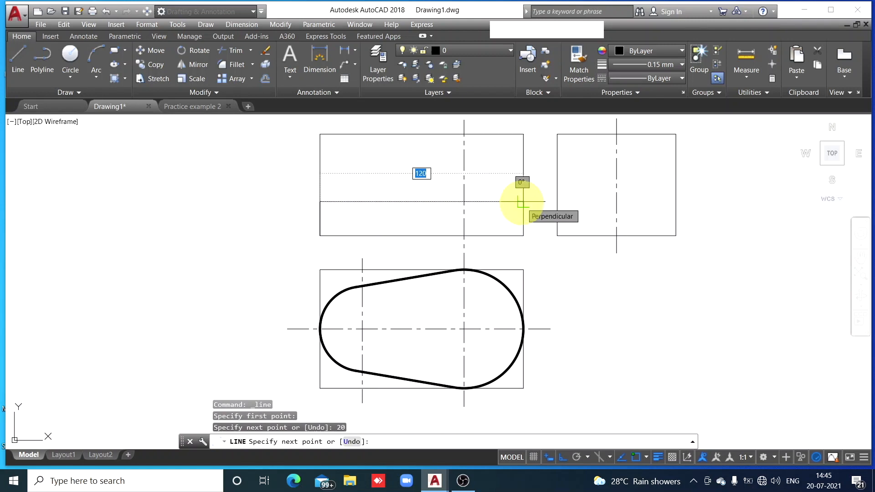
left_click(523, 201)
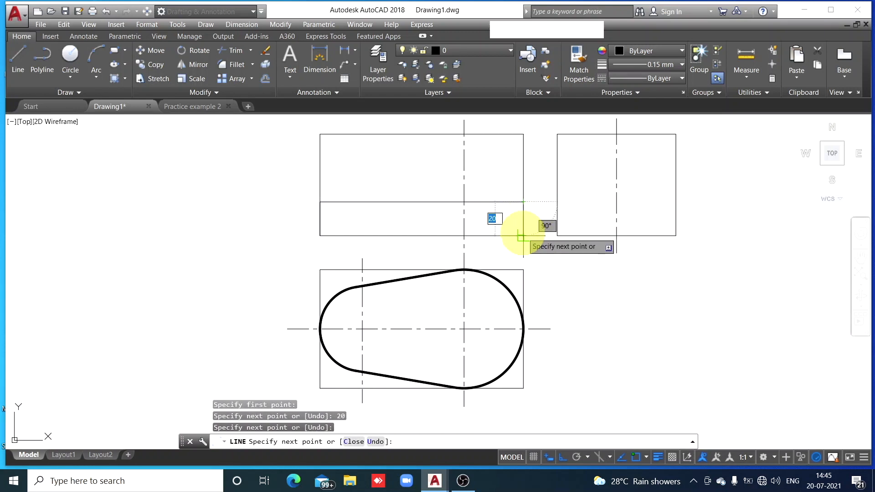
left_click(522, 236)
left_click(320, 235)
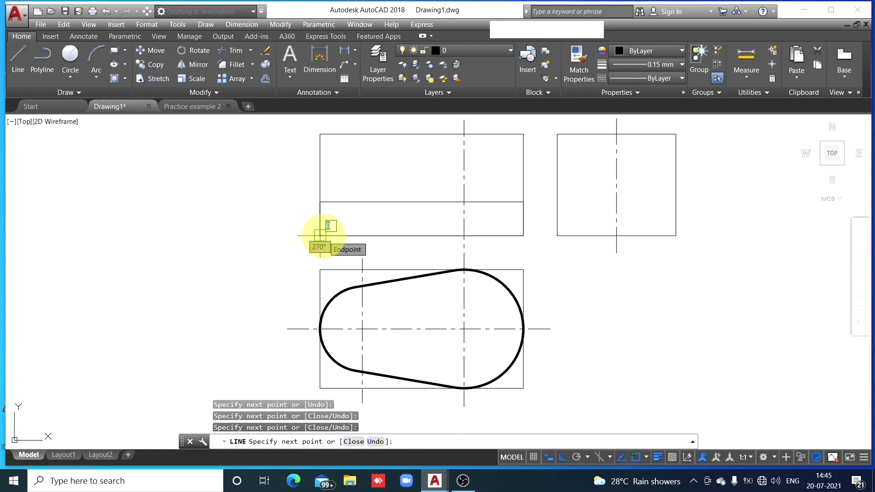
key("Escape")
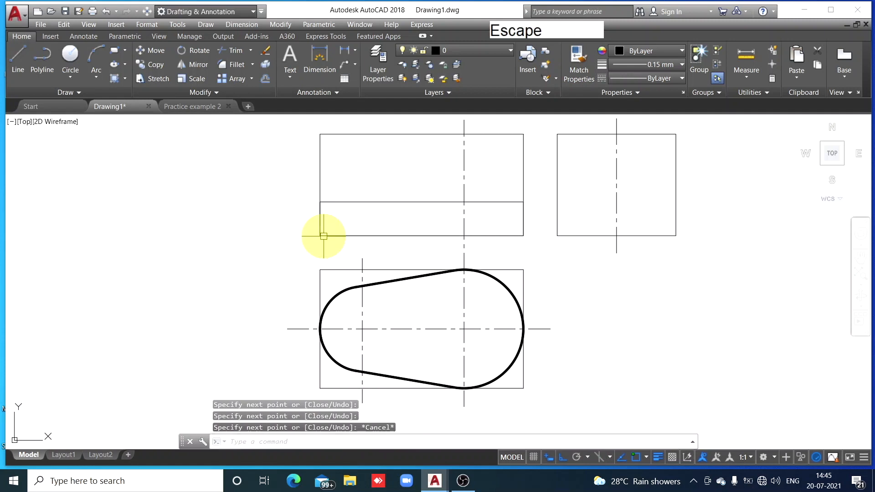
Match all four lines of the front view's base outline to the properties of the top view's thick upper tangent line
left_click(411, 279)
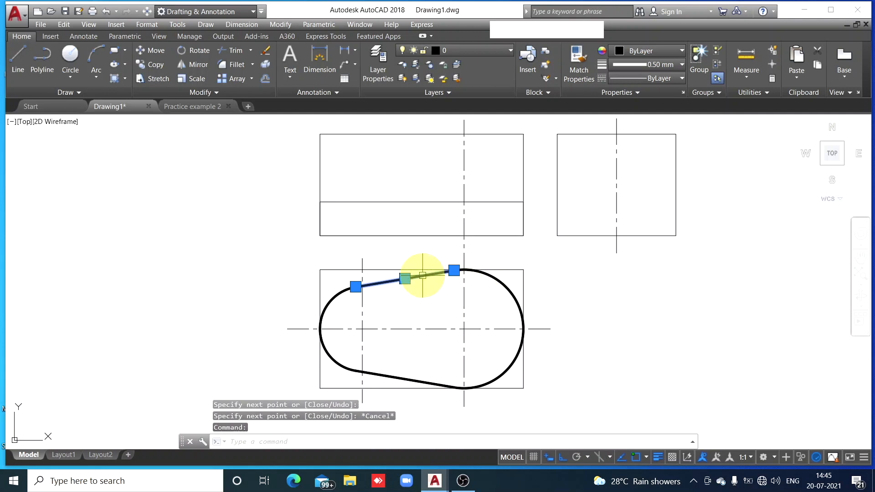
left_click(589, 69)
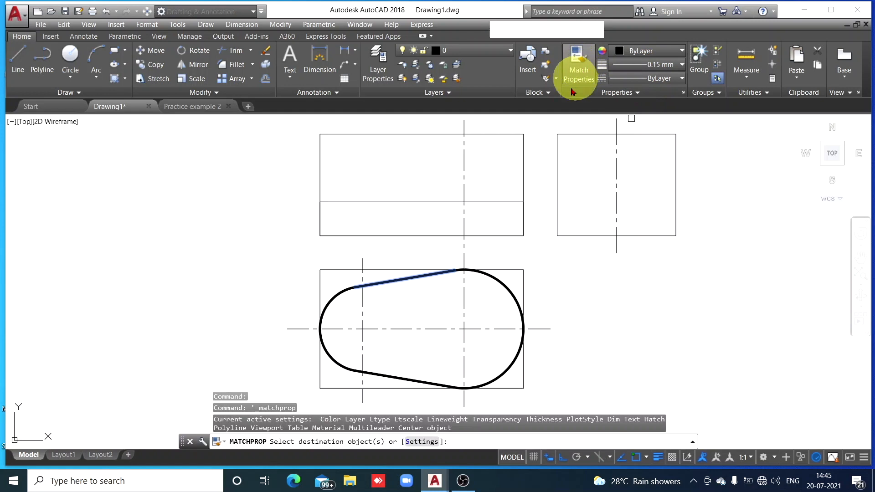
left_click(426, 202)
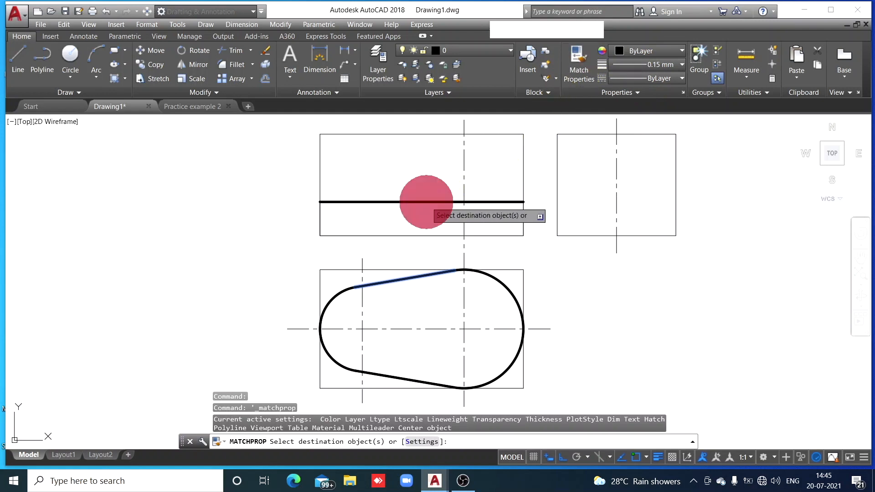
left_click(321, 215)
left_click(351, 235)
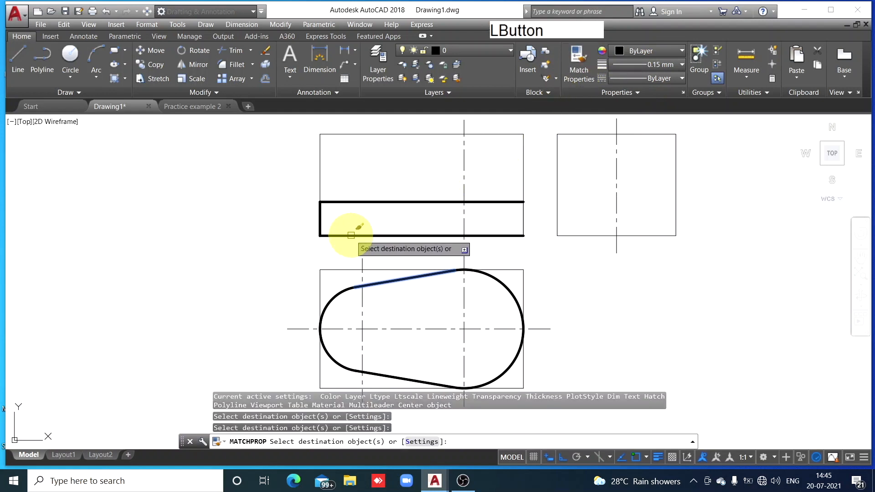
left_click(522, 213)
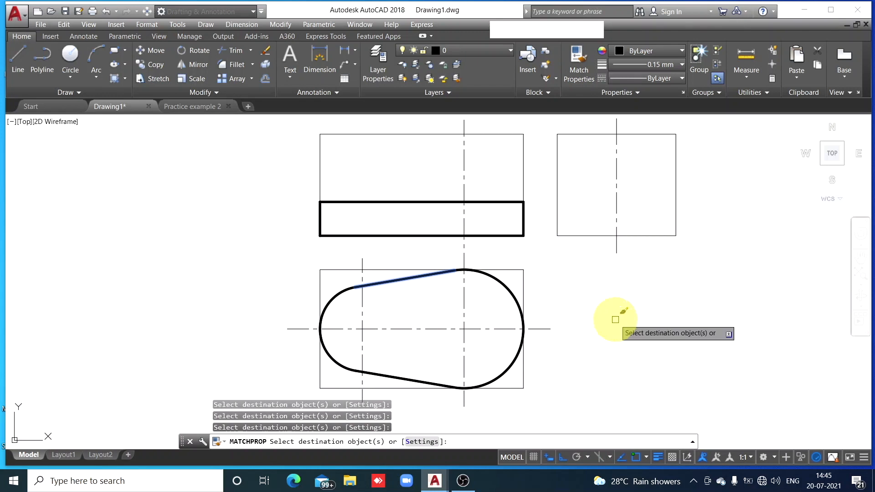
key("Escape")
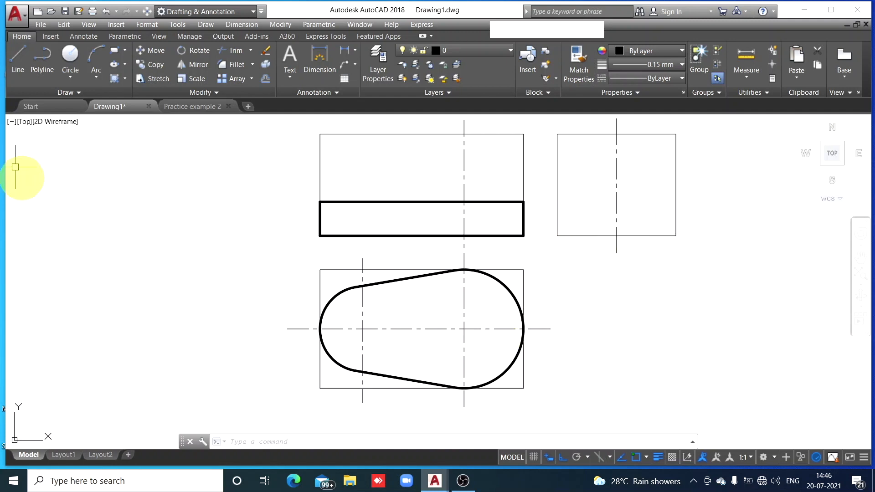
Draw the base outline, 70 wide and 20 high, along the bottom of the side view's construction box
left_click(17, 70)
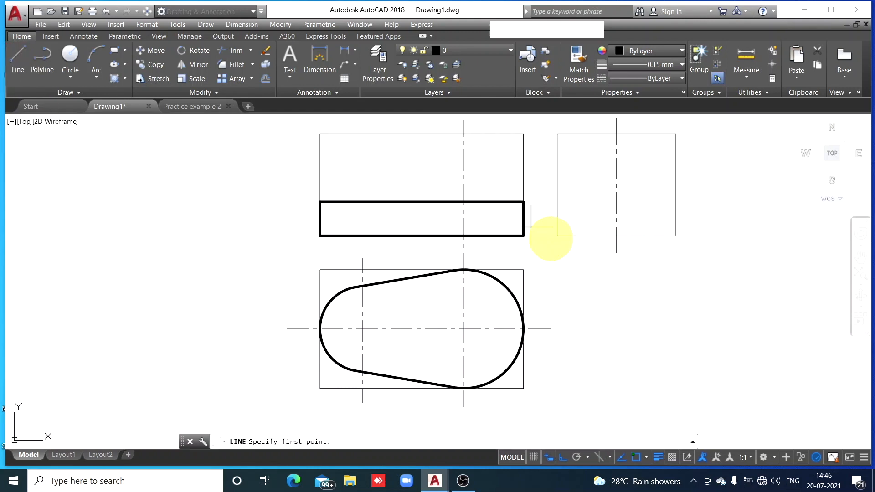
left_click(557, 235)
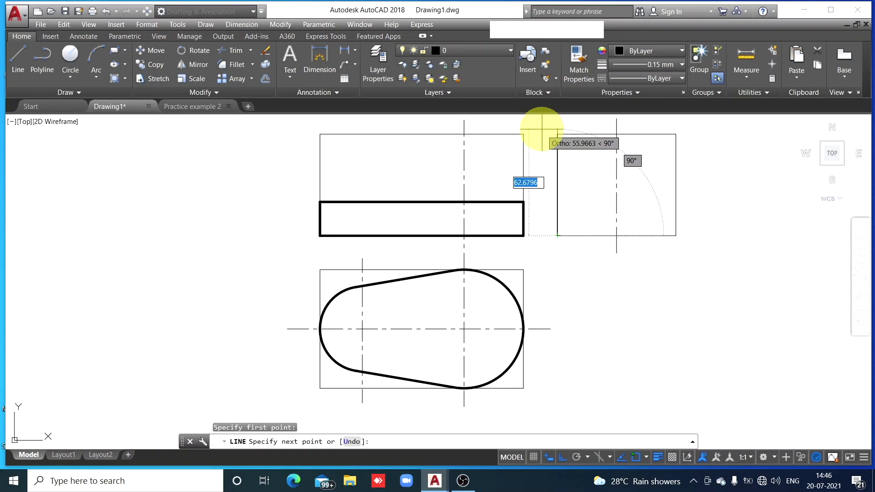
type("2")
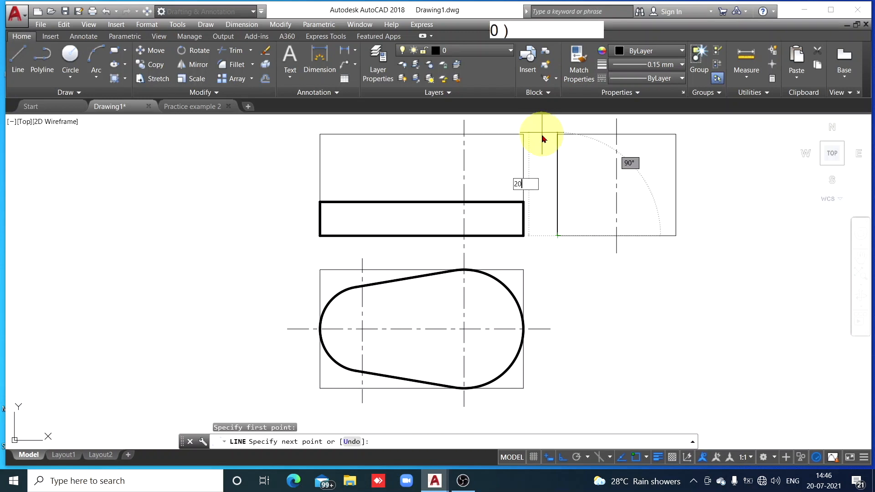
type("0")
key("Return")
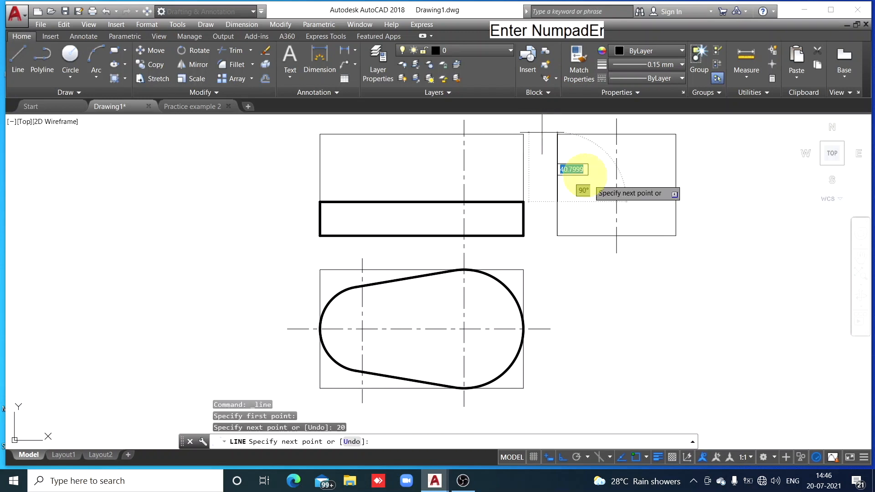
left_click(674, 202)
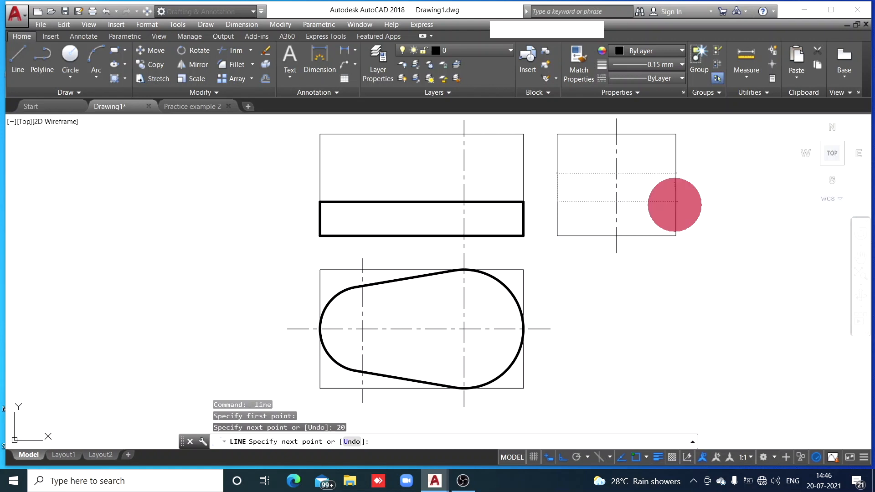
left_click(676, 235)
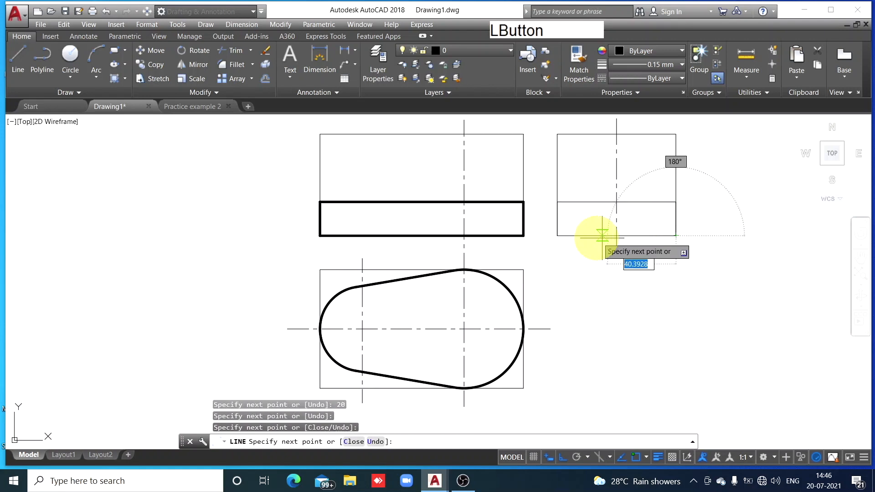
left_click(557, 235)
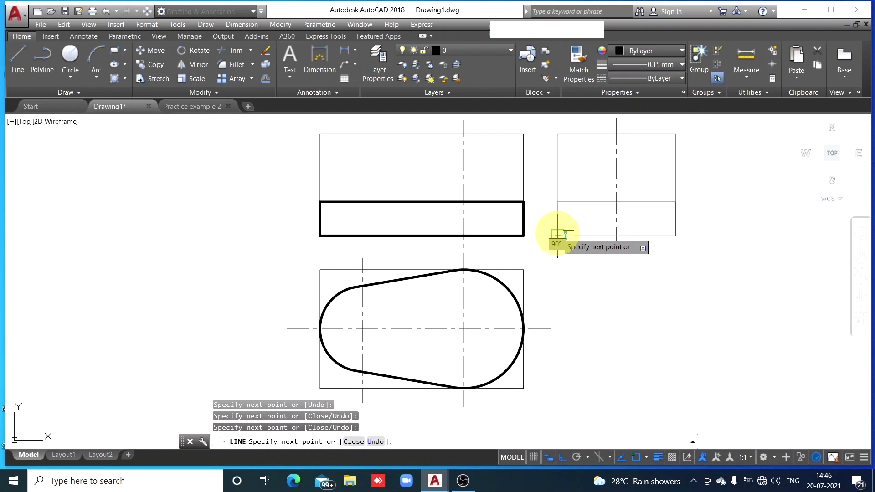
key("Escape")
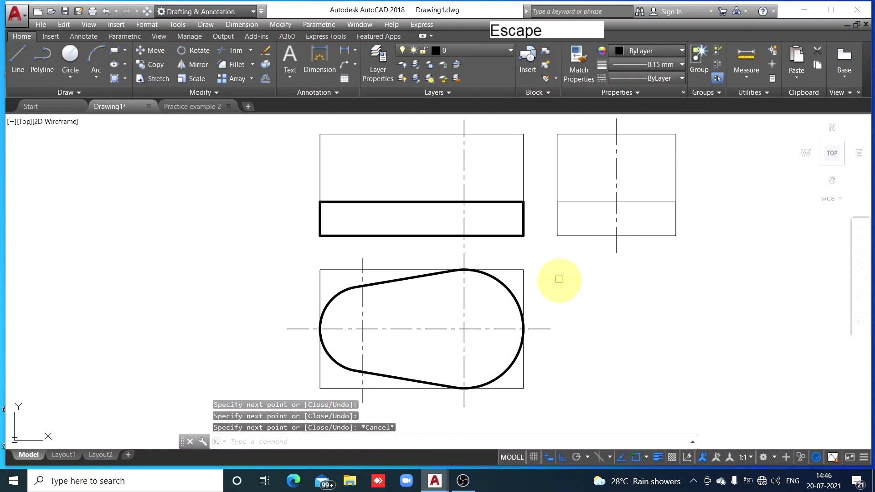
Match the four lines of the side view's base outline to the properties of the front view's thick base outline
left_click(524, 219)
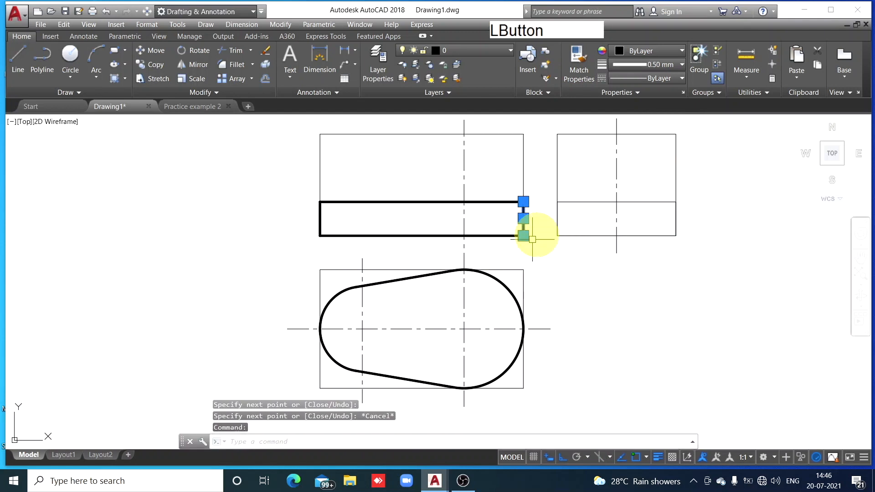
left_click(574, 68)
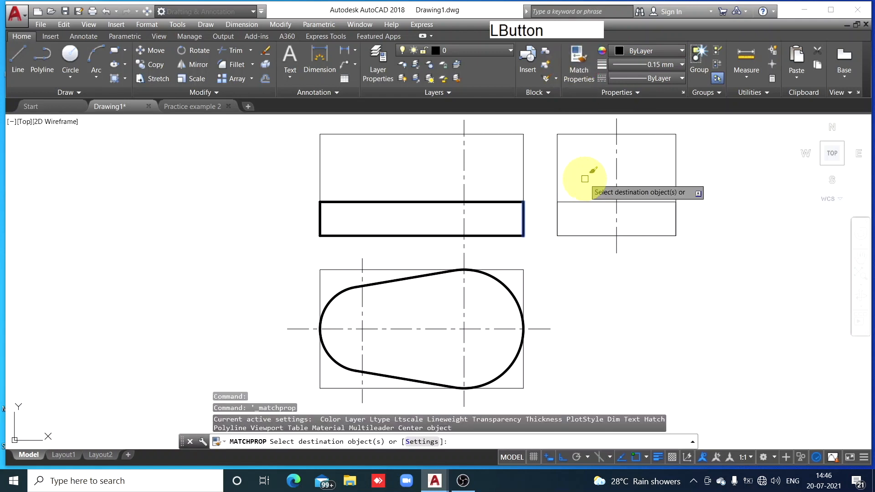
left_click(559, 216)
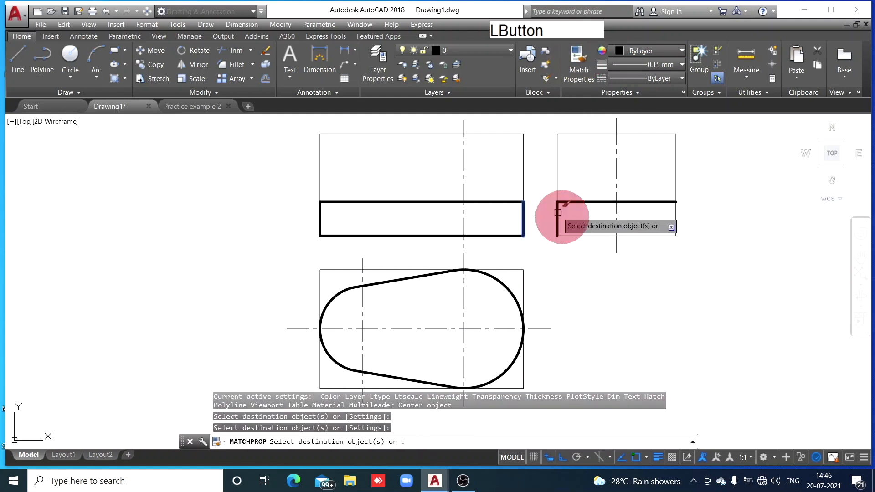
left_click(583, 234)
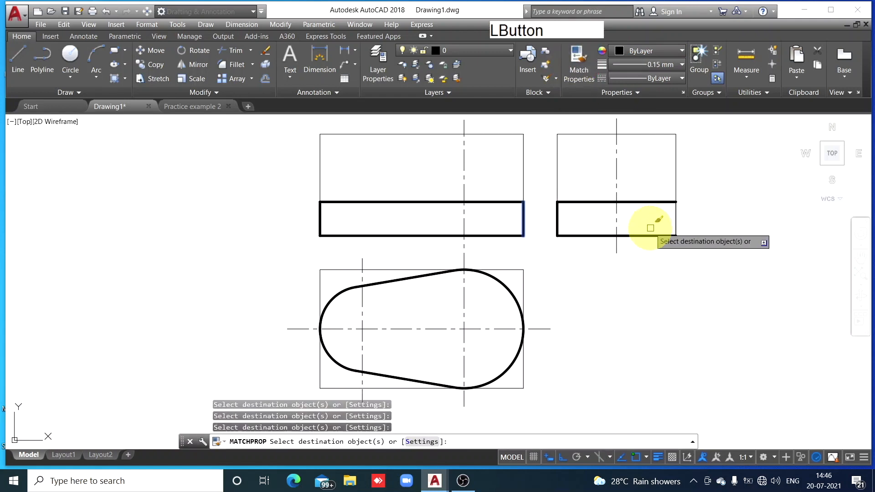
left_click(676, 219)
key("Escape")
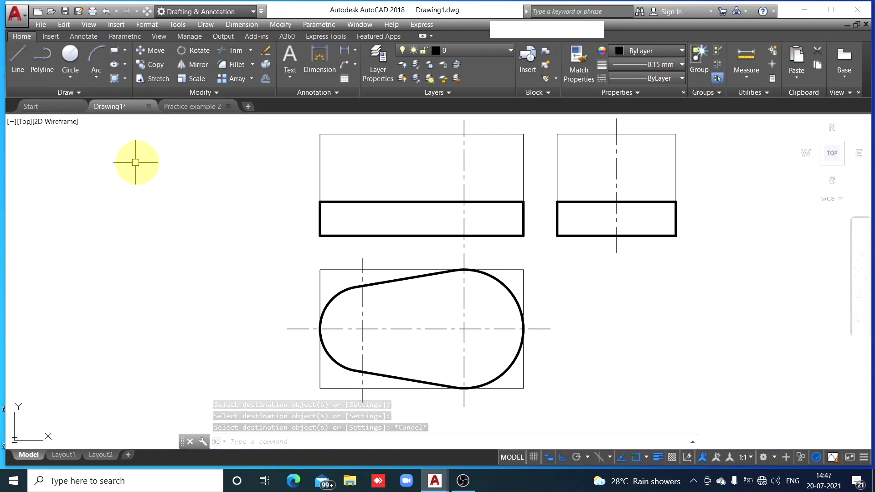
Switch to the Practice example 2 drawing to examine the cylinder and rib dimensions in the isometric view
left_click(194, 107)
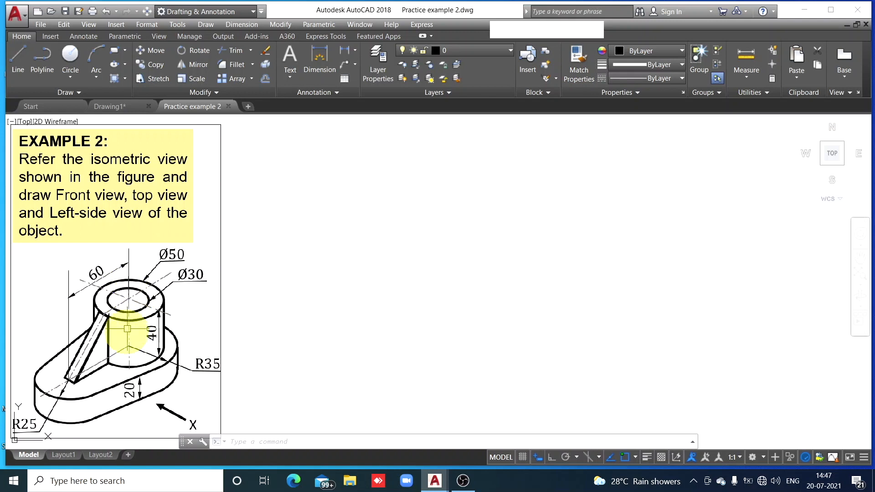
Return to Drawing1 and draw a circle of radius 25 centred on the top view's larger end, where the centre lines cross
left_click(107, 106)
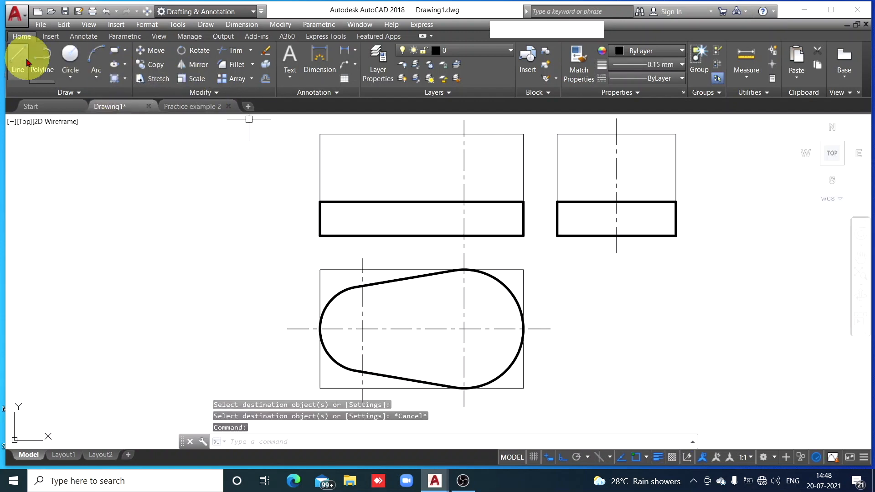
left_click(70, 58)
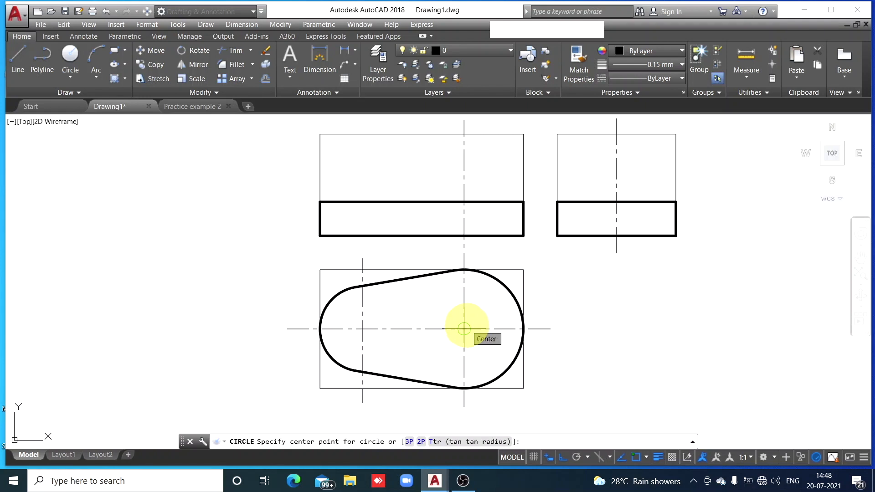
left_click(464, 329)
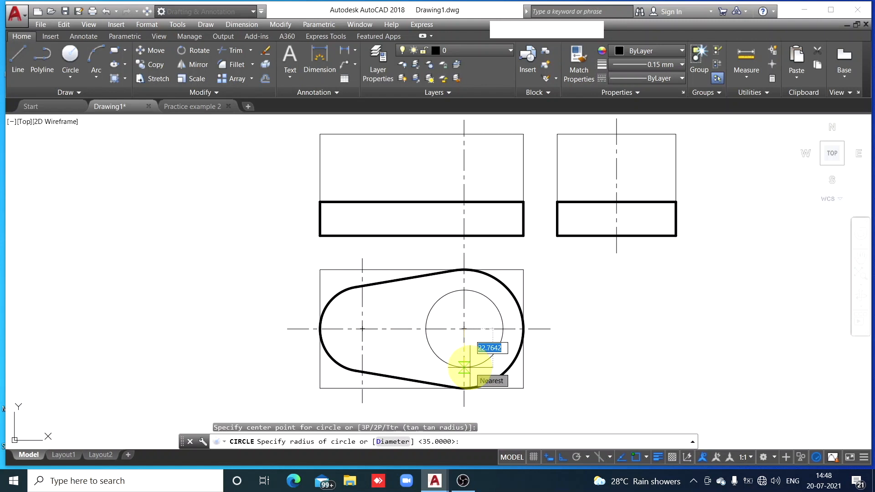
type("5")
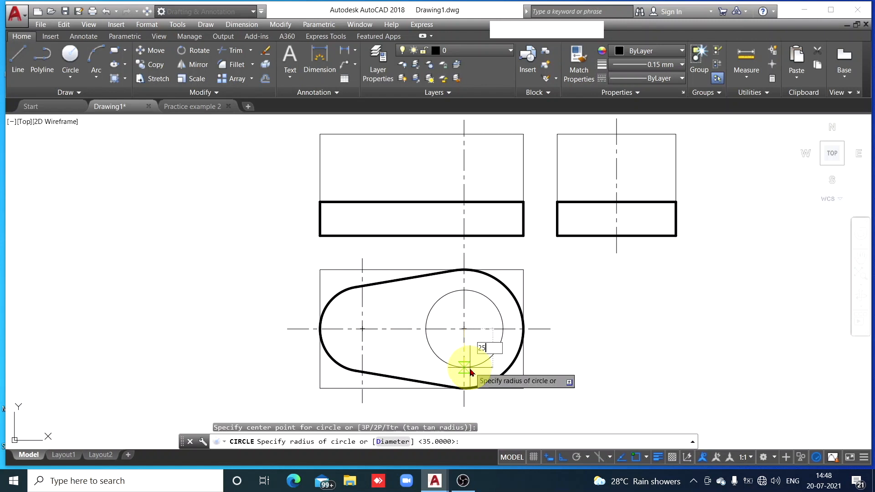
key("space")
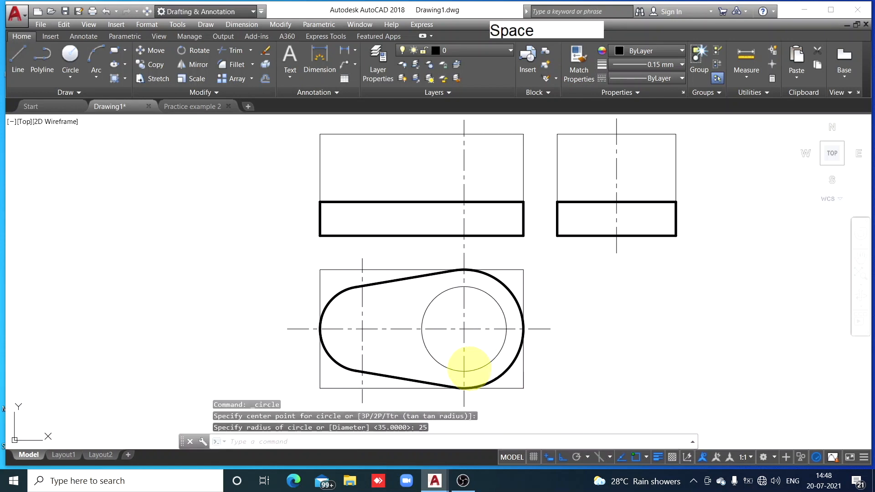
Draw a concentric circle of radius 15 inside the top view's cylinder circle for the hole
key("space")
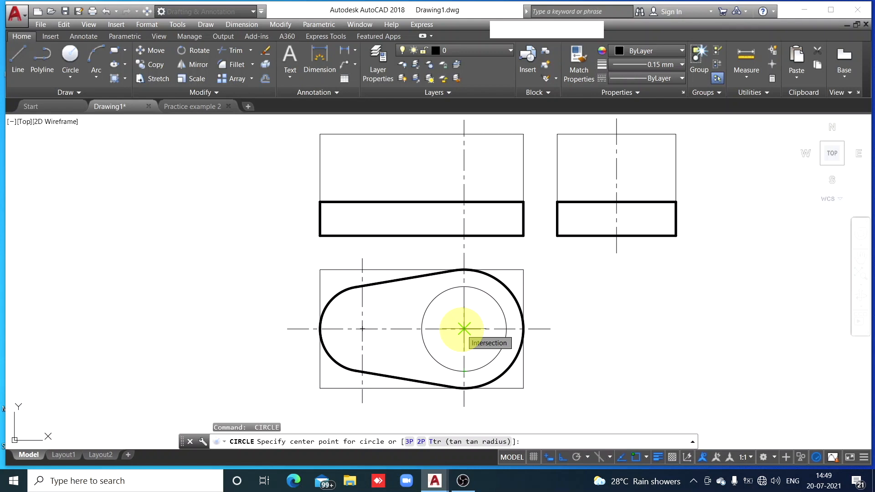
left_click(464, 328)
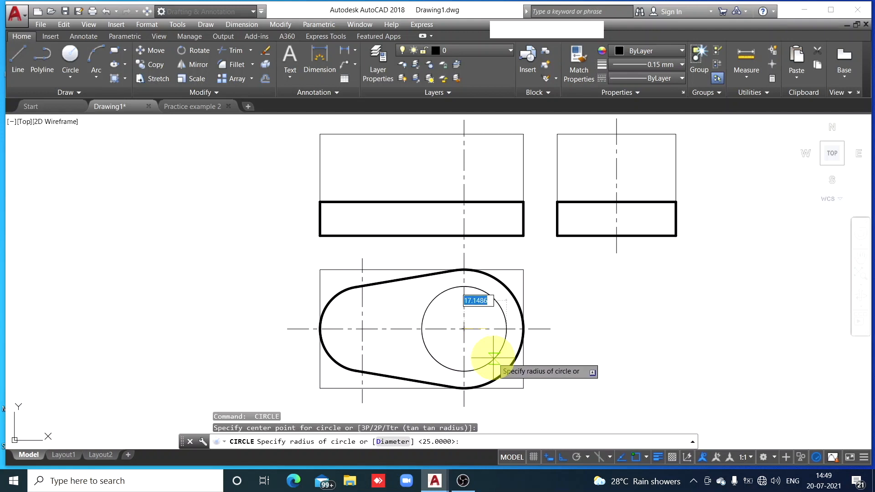
type("1")
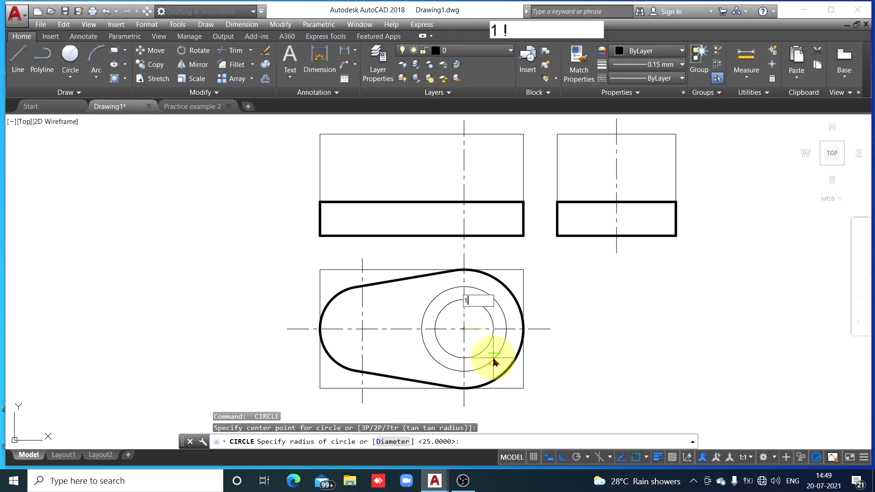
type("5")
key("space")
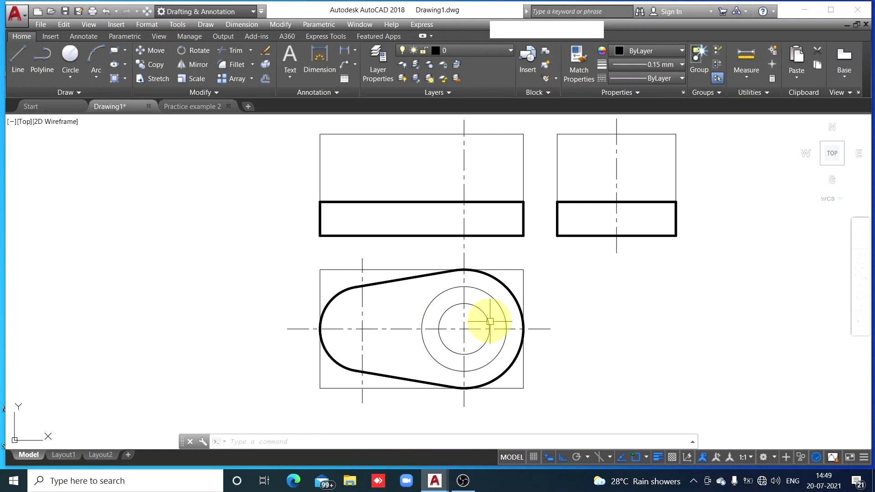
Match both concentric circles in the top view to the properties of the thick outer arc
left_click(497, 280)
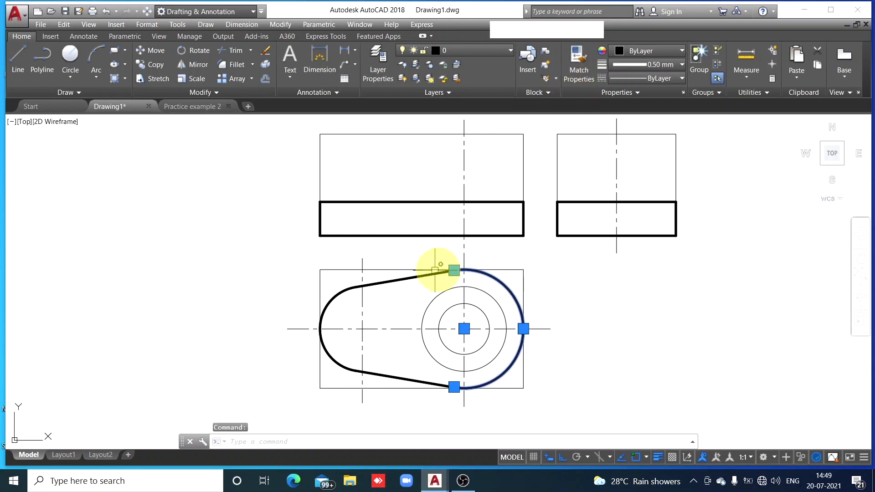
left_click(578, 62)
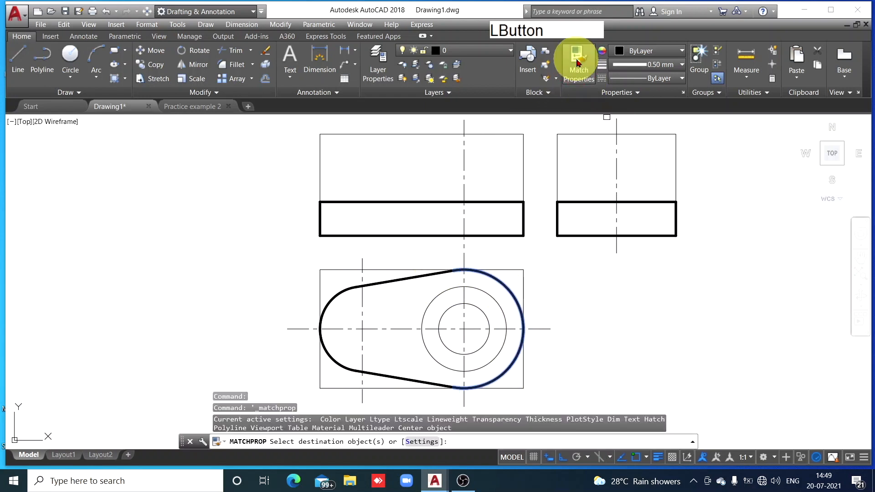
left_click(486, 296)
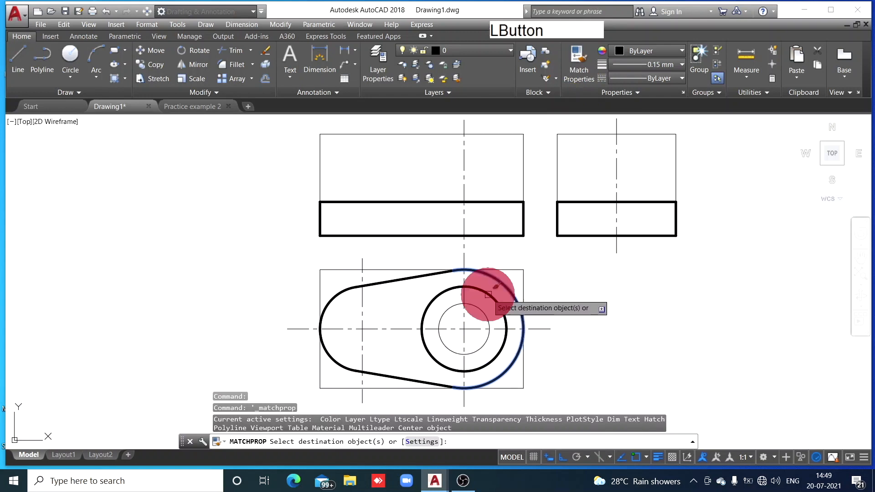
left_click(483, 312)
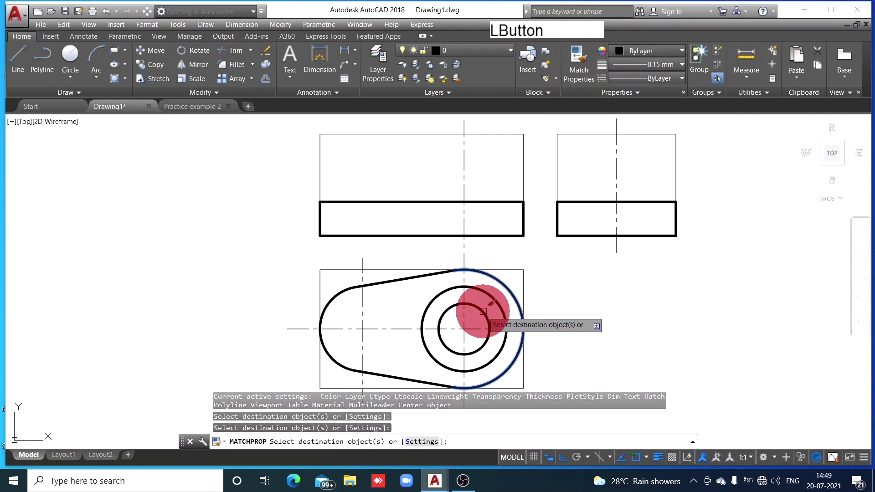
key("Escape")
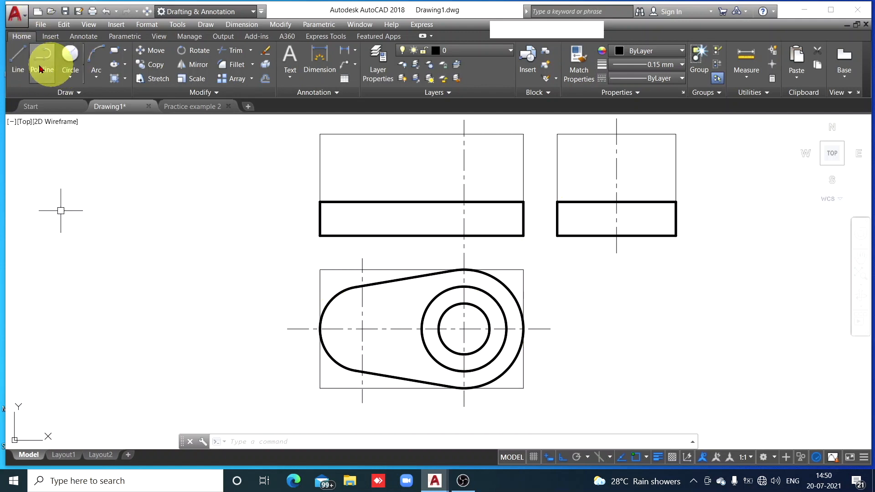
Draw a vertical line about 46 long down to the front view's base, aligned with the right quadrant of the top view's radius 25 circle
left_click(17, 62)
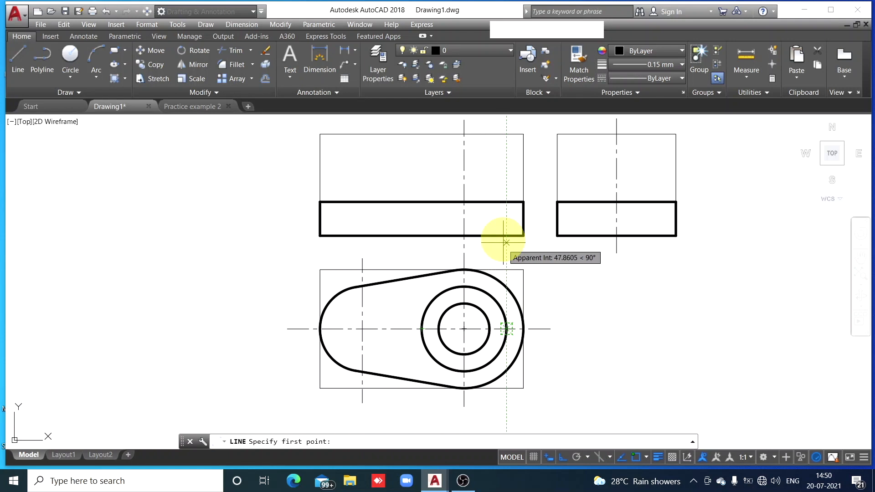
left_click(506, 123)
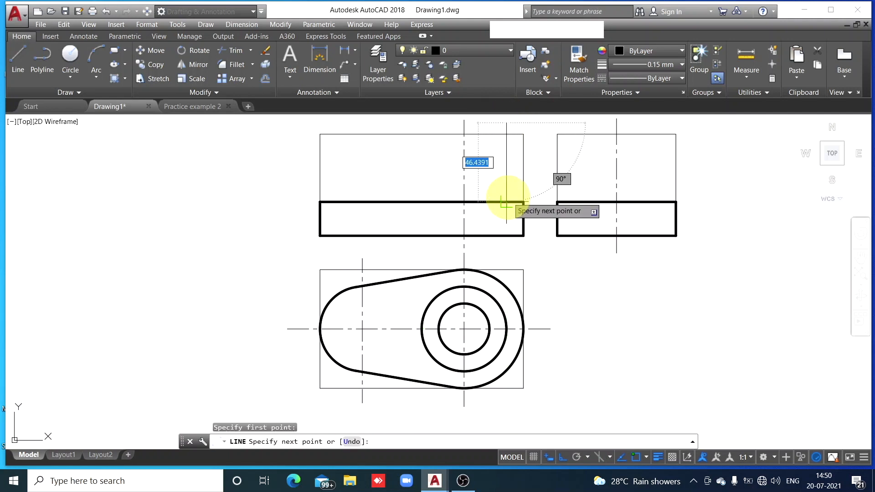
left_click(506, 202)
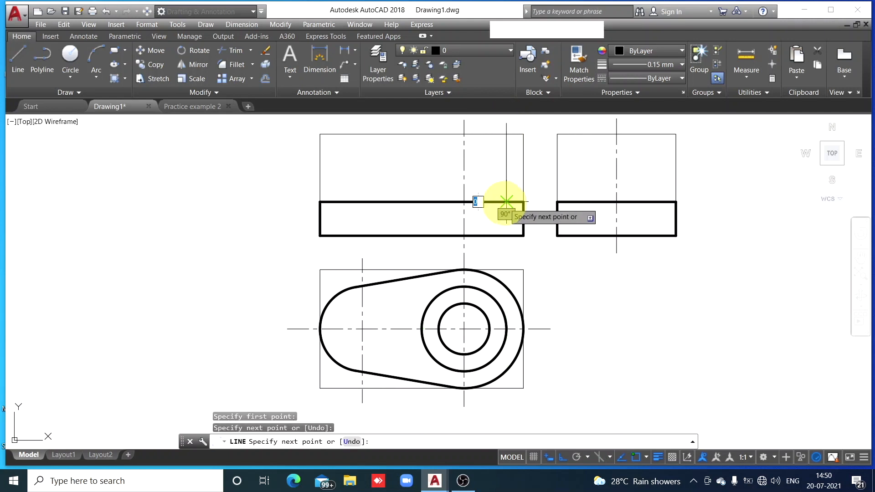
key("Escape")
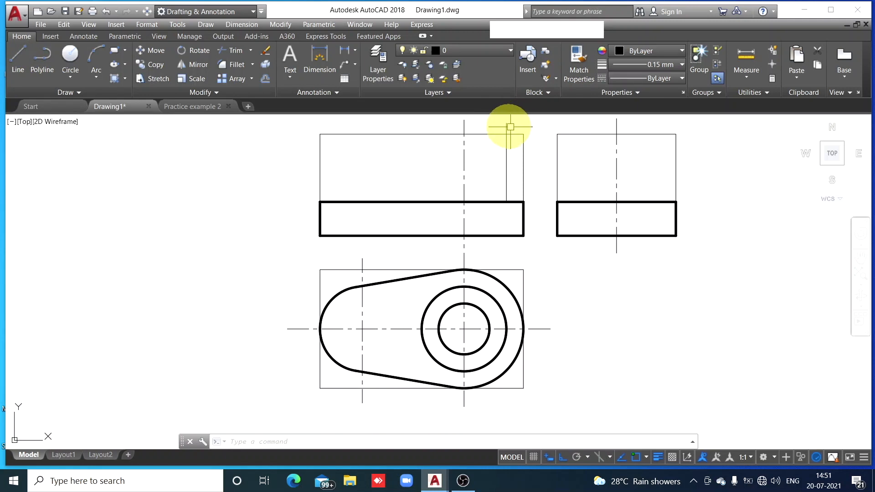
Trim the part of the cylinder's right edge line that extends above the front view's construction box
left_click(236, 51)
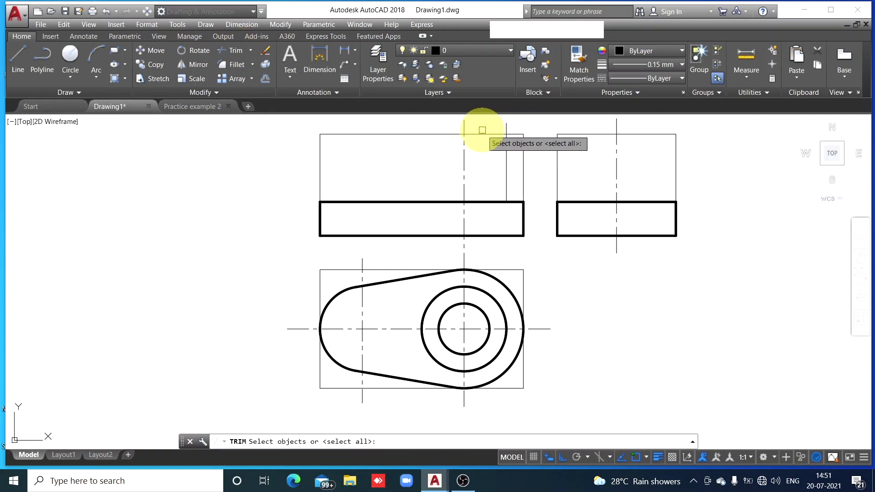
key("space")
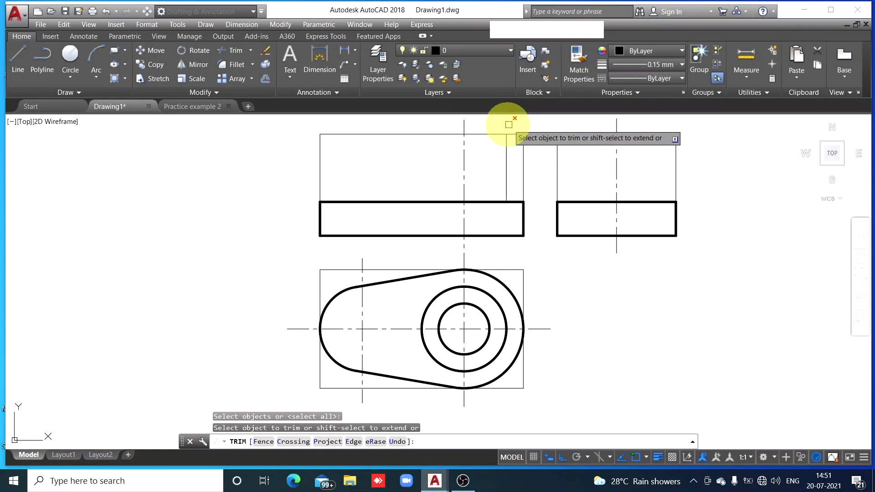
left_click(506, 127)
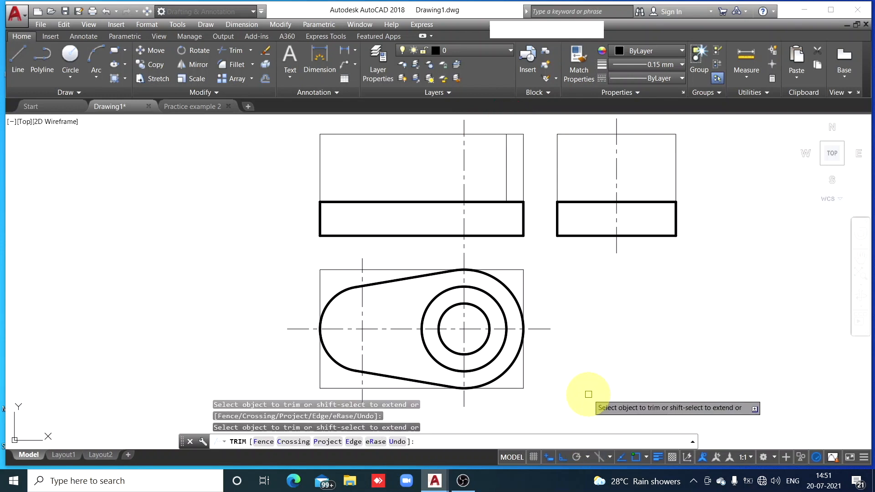
key("Escape")
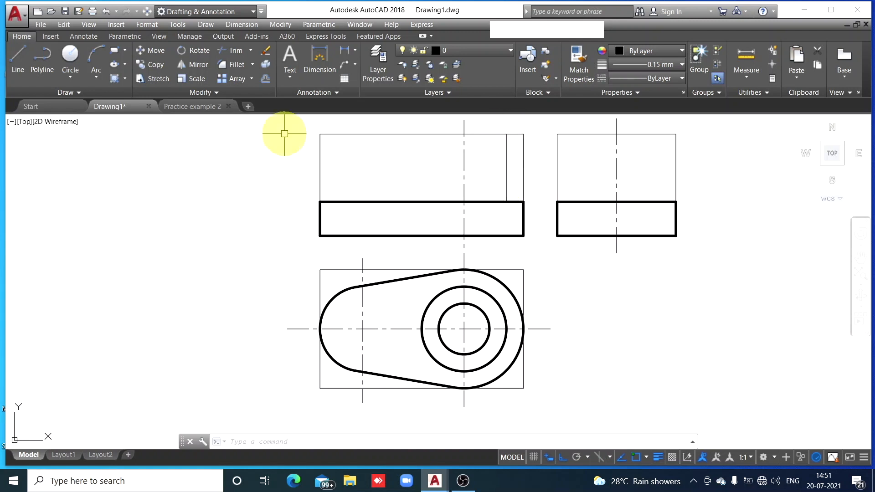
Draw a vertical line about 53 long through the front view's upper area, aligned with the left quadrant of the radius 25 circle
left_click(19, 73)
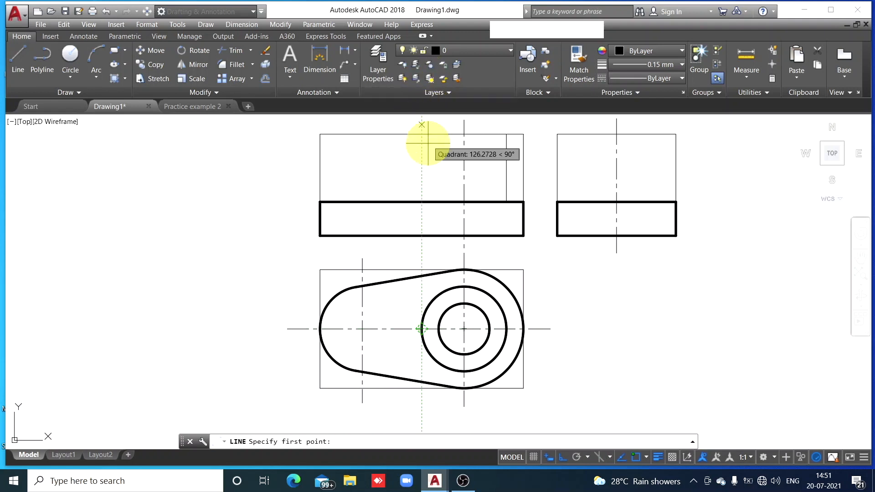
left_click(422, 211)
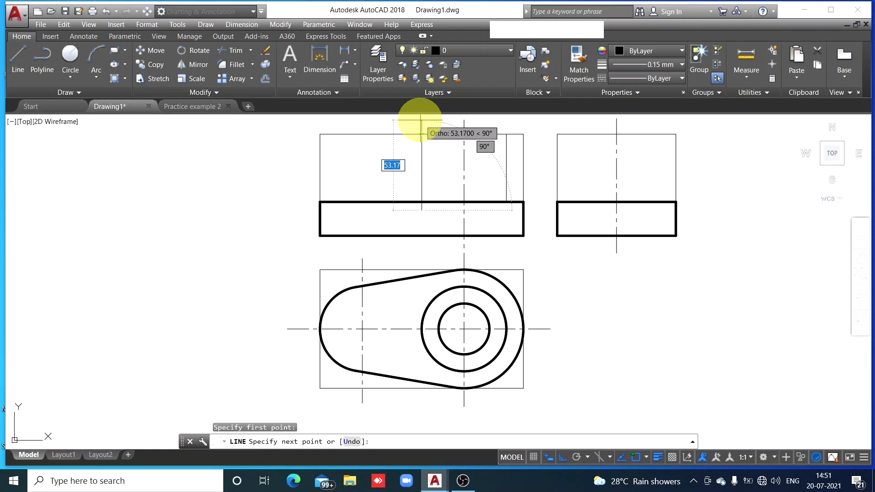
left_click(420, 119)
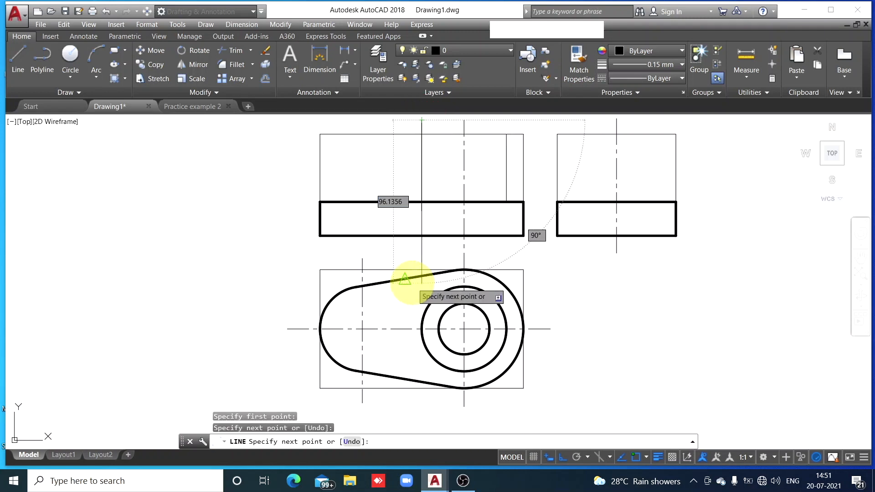
key("Escape")
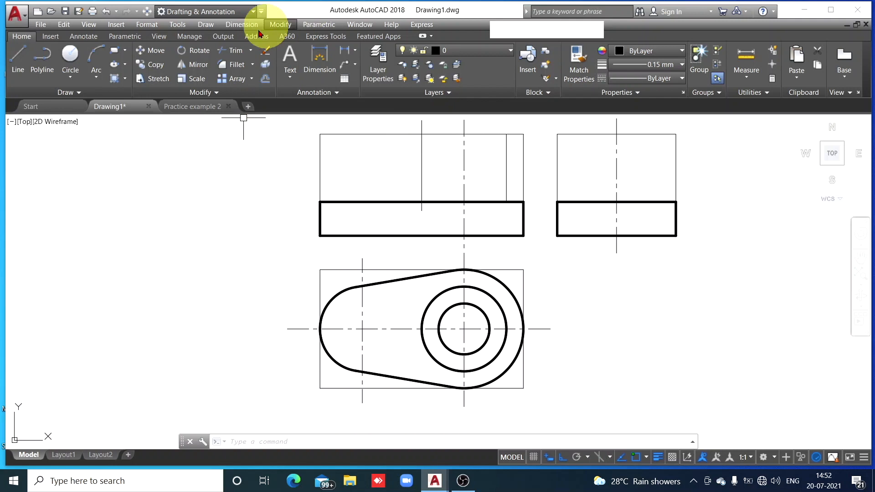
Trim both ends of the cylinder's left edge line to the base's top edge and the construction box's top edge
left_click(235, 53)
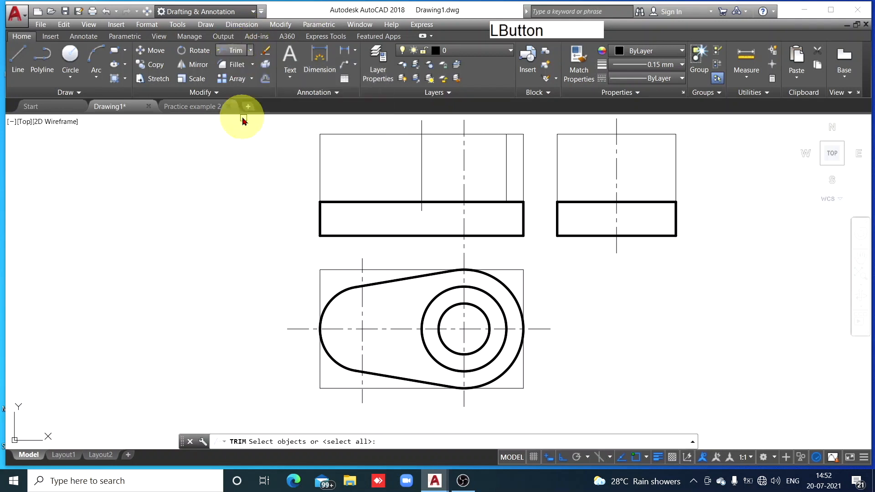
key("space")
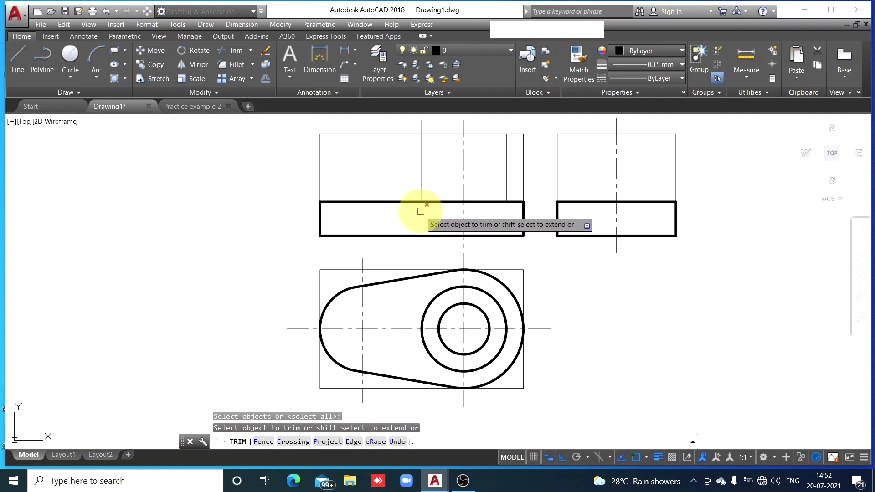
left_click(420, 207)
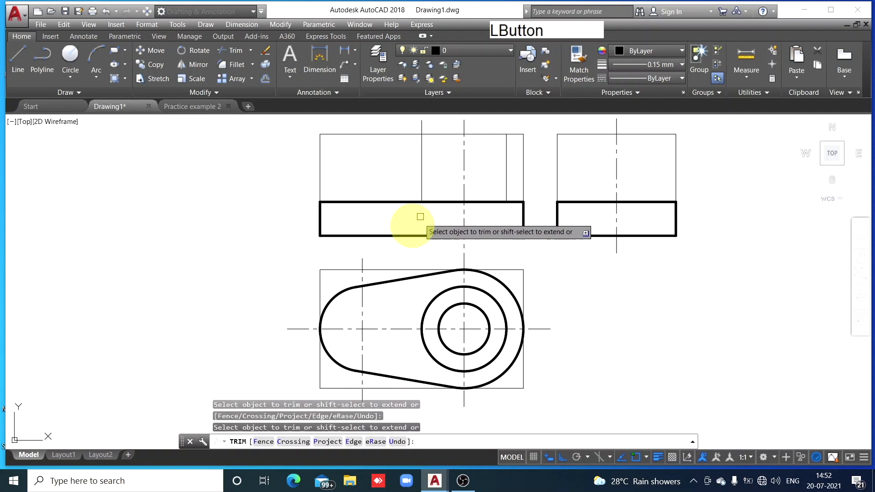
left_click(418, 126)
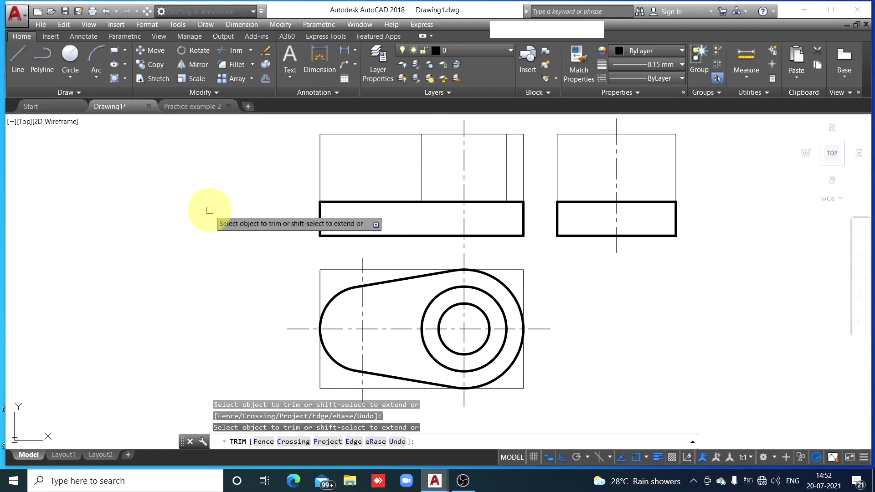
key("Escape")
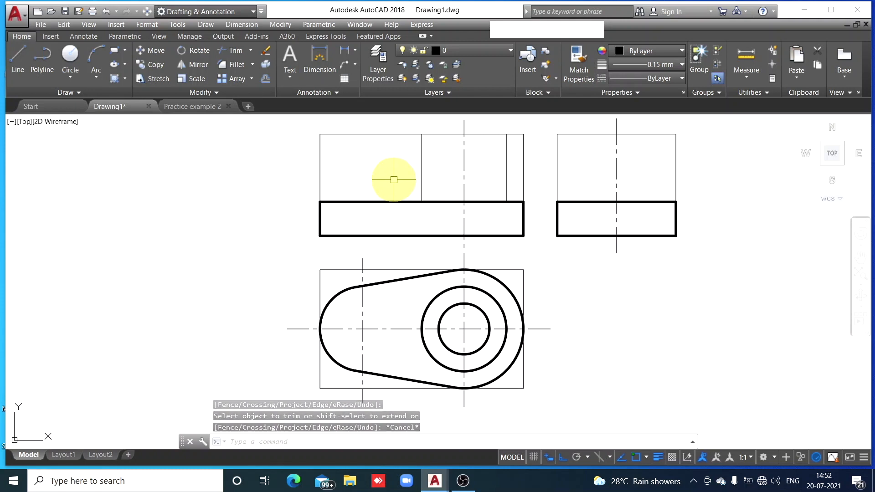
Erase the cylinder's left edge line from the front view
left_click(422, 155)
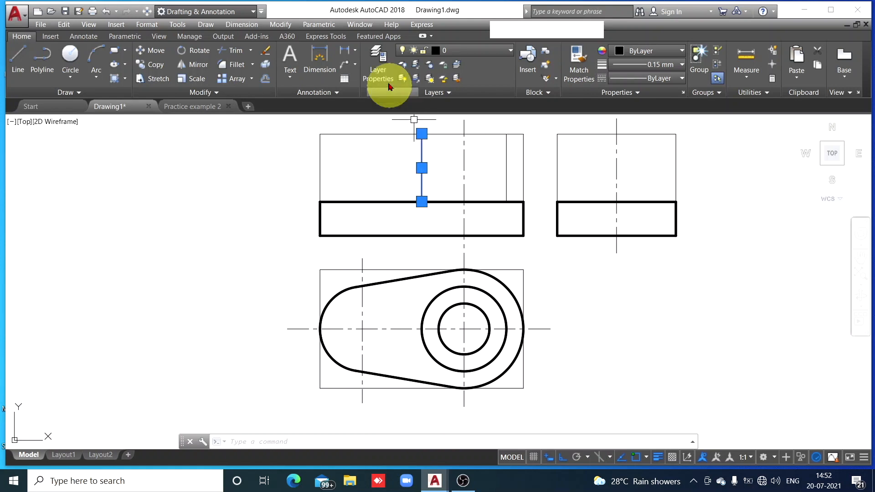
left_click(266, 53)
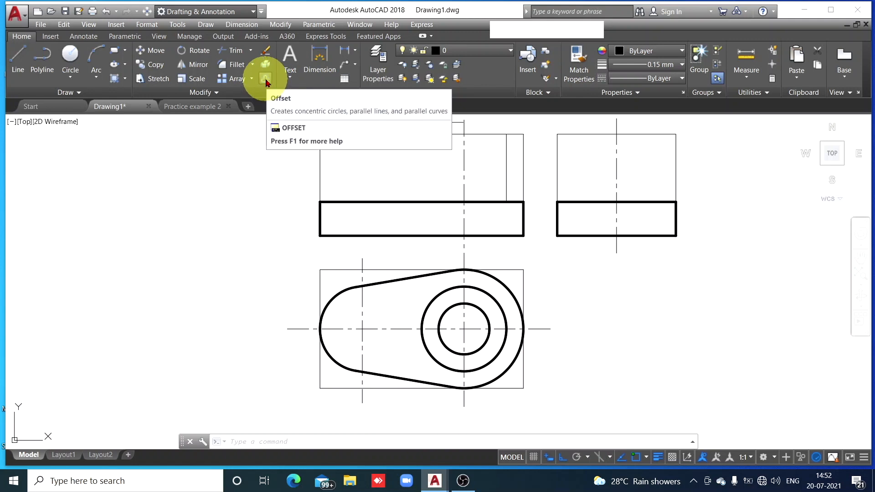
Offset the cylinder's right edge line by 50 to the left in the front view
left_click(266, 79)
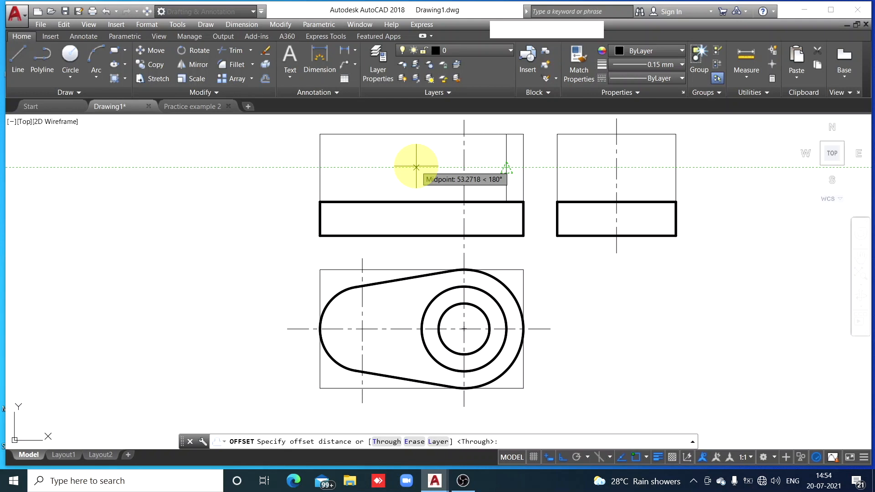
key("Return")
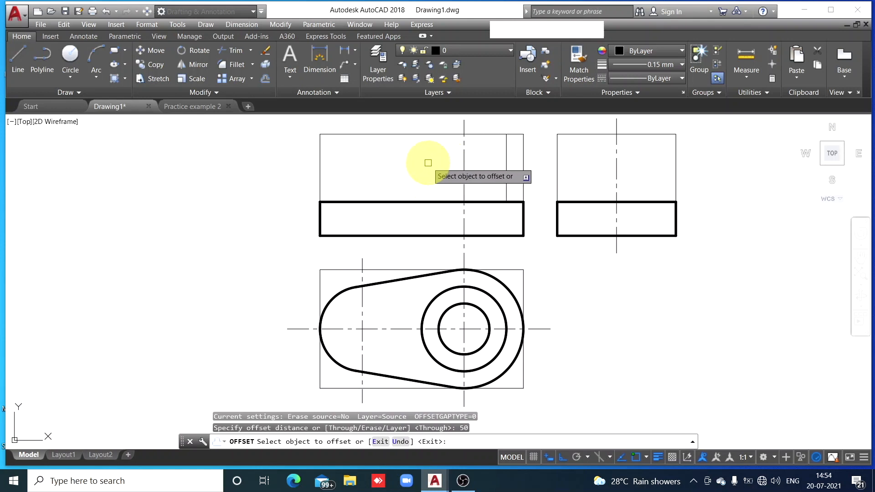
left_click(506, 163)
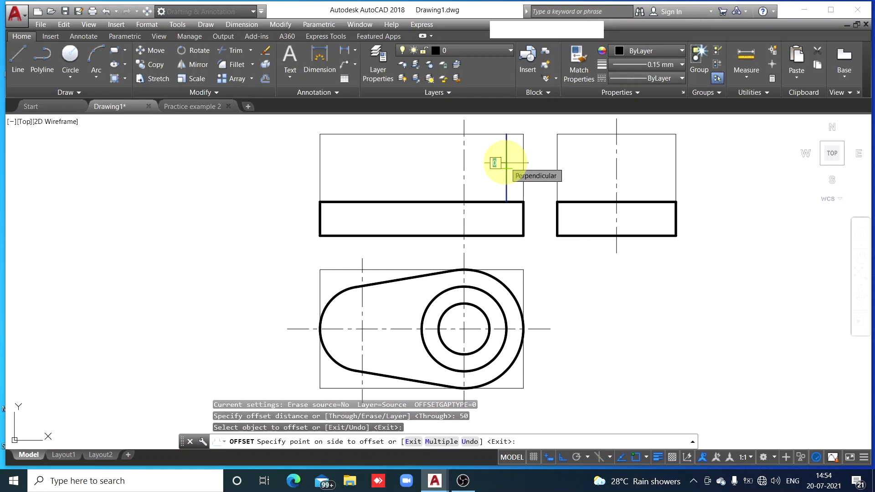
left_click(390, 167)
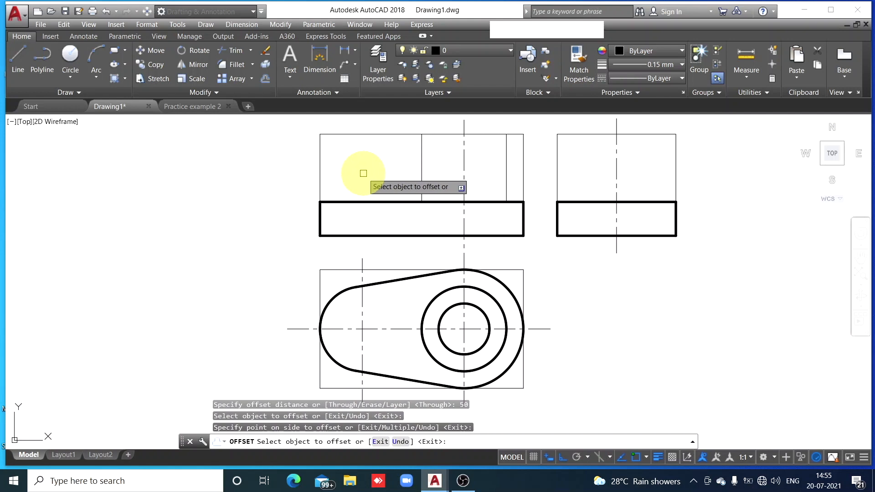
Offset each newest vertical line further left, three times by 50 and once by 20
left_click(421, 169)
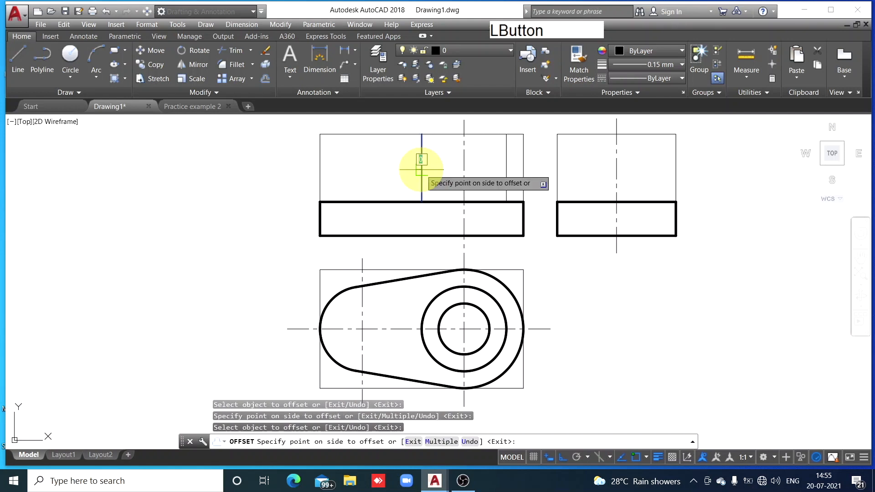
left_click(360, 174)
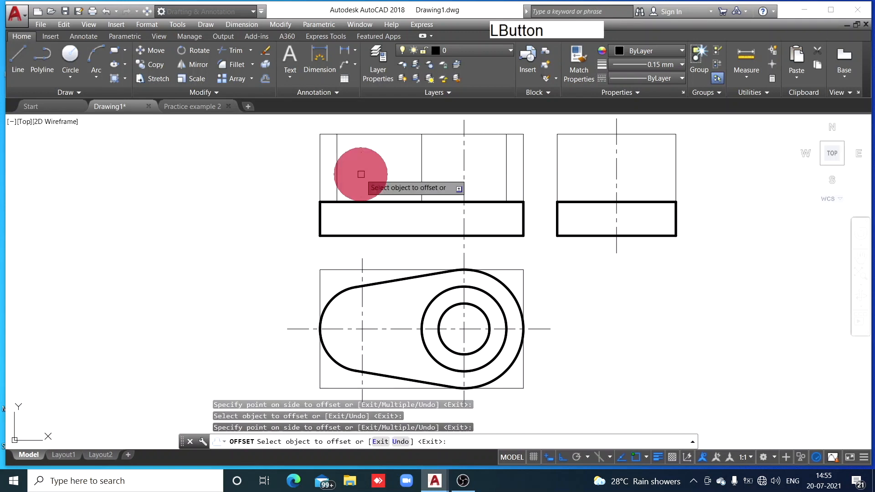
left_click(338, 165)
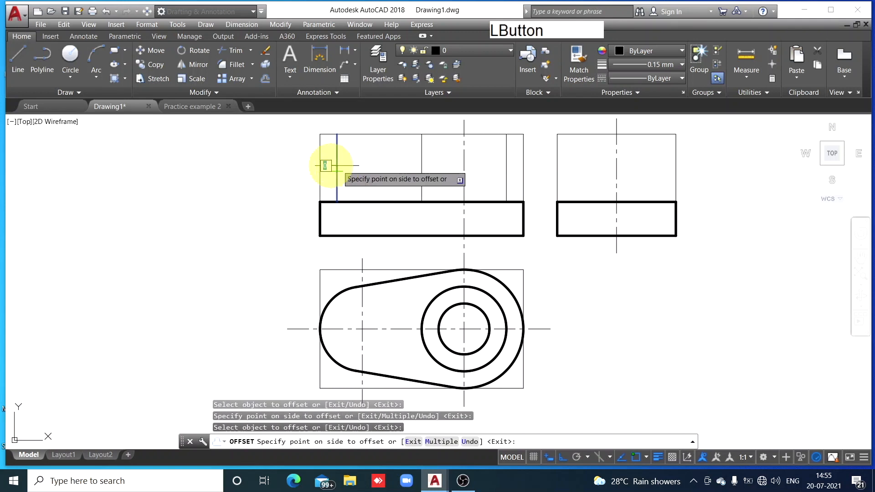
left_click(228, 172)
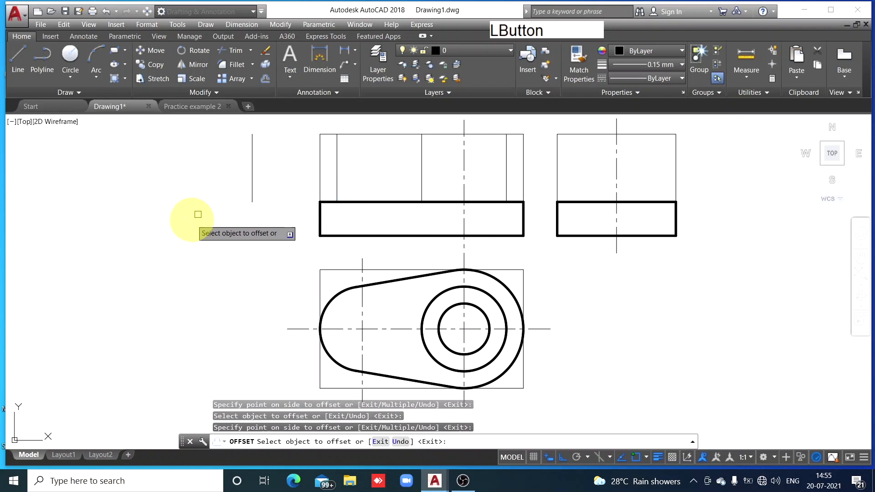
left_click(252, 175)
left_click(162, 171)
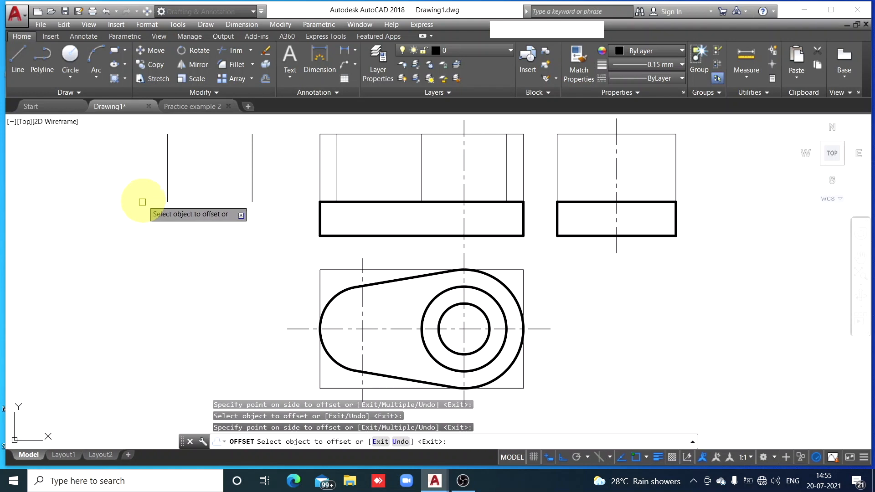
left_click(168, 178)
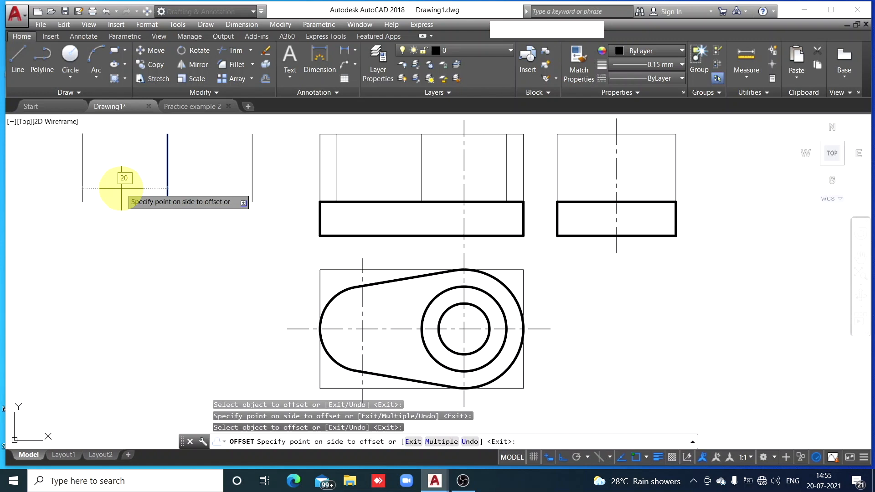
key("space")
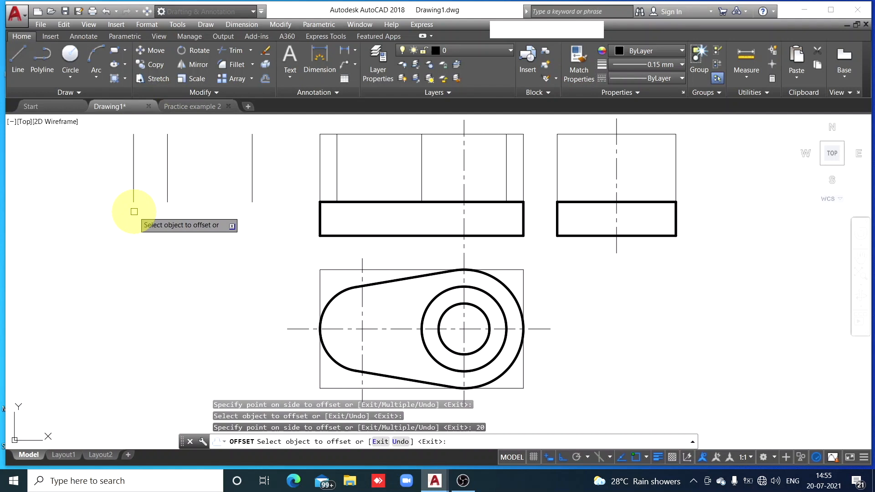
key("Escape")
Erase the four extra offset lines and the cylinder's left edge line from the front view
left_click(133, 167)
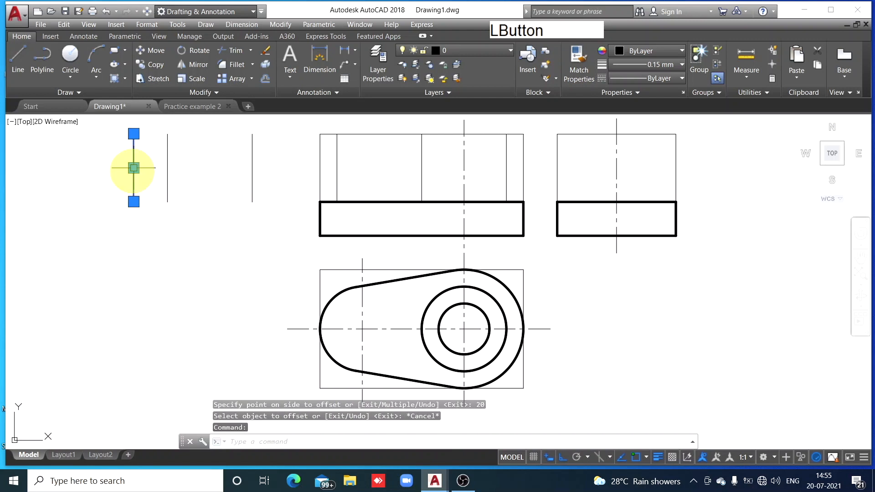
left_click(167, 172)
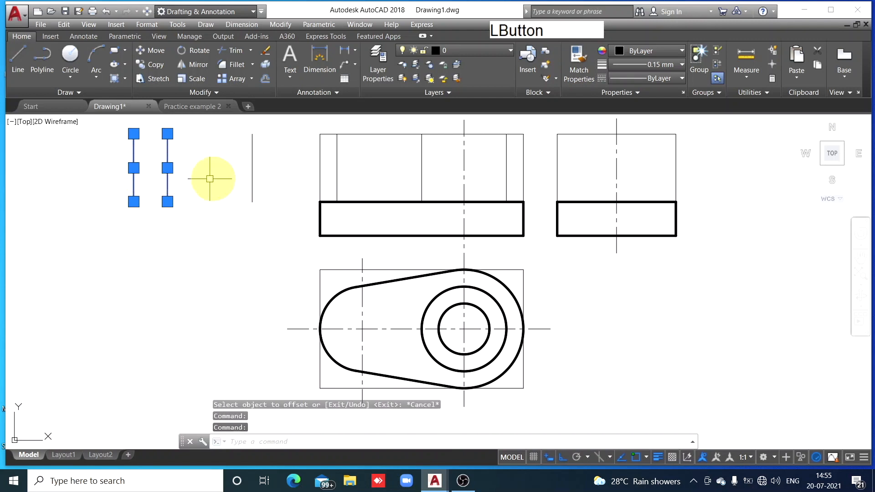
left_click(252, 172)
left_click(337, 173)
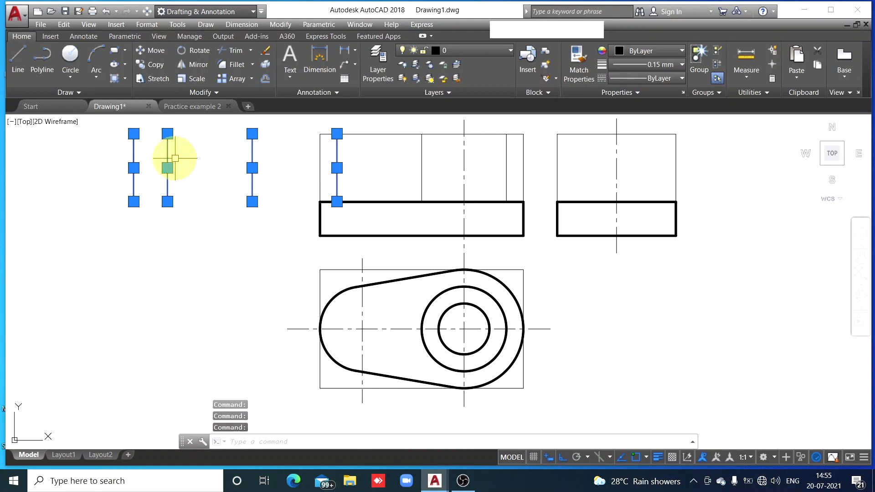
left_click(265, 52)
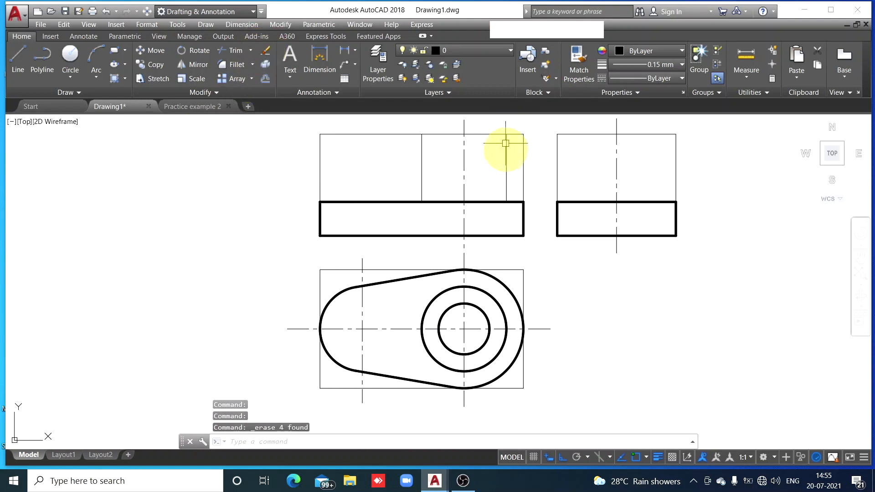
left_click(421, 160)
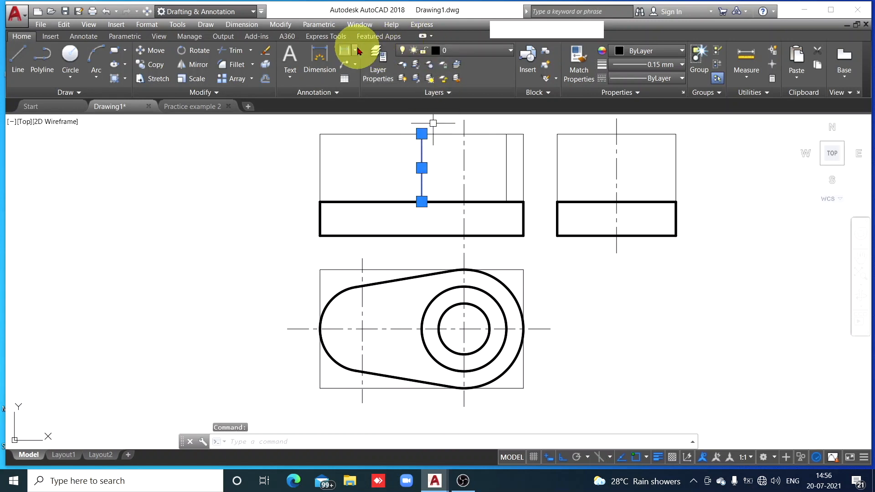
left_click(266, 50)
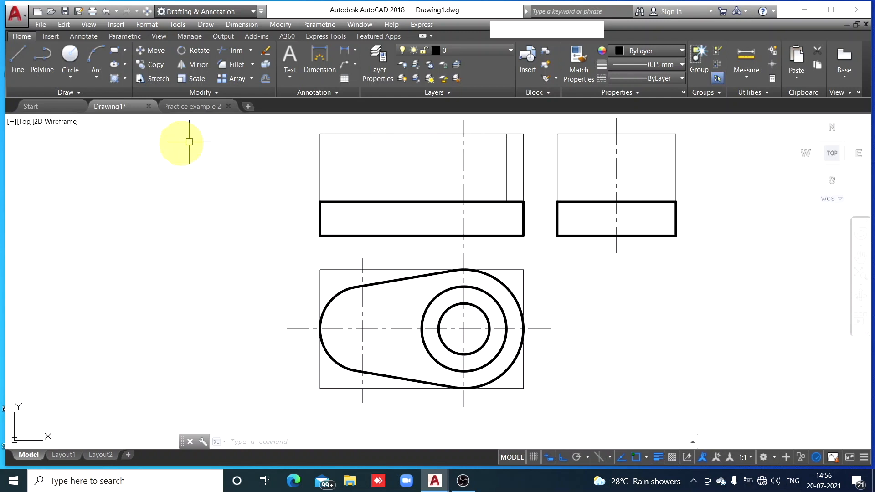
Copy the cylinder's right edge line 50 to the left in the front view, using its lower endpoint as base point
left_click(155, 66)
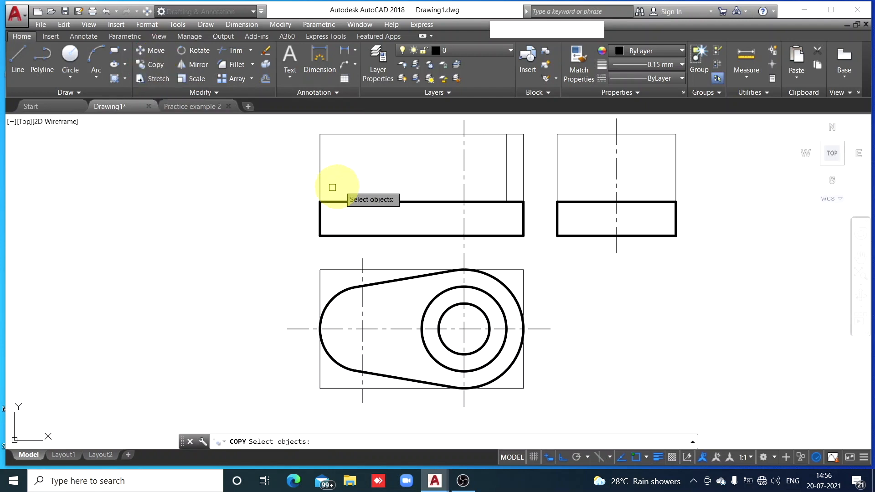
left_click(506, 166)
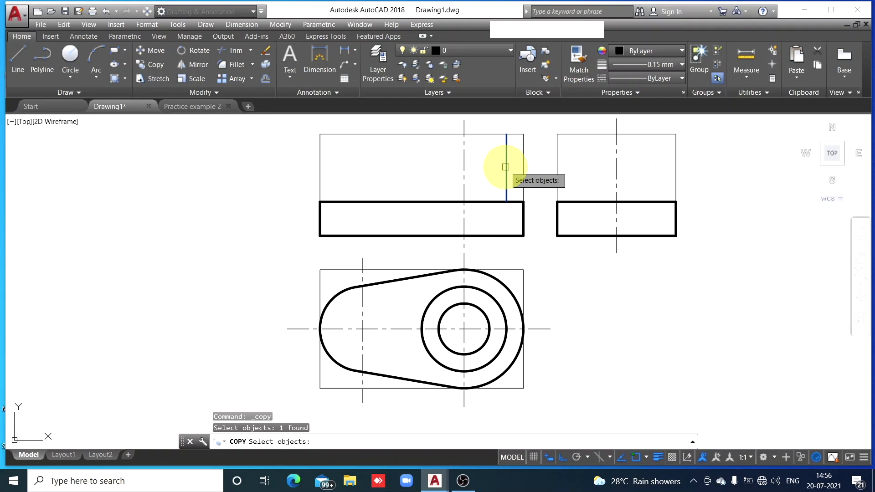
key("space")
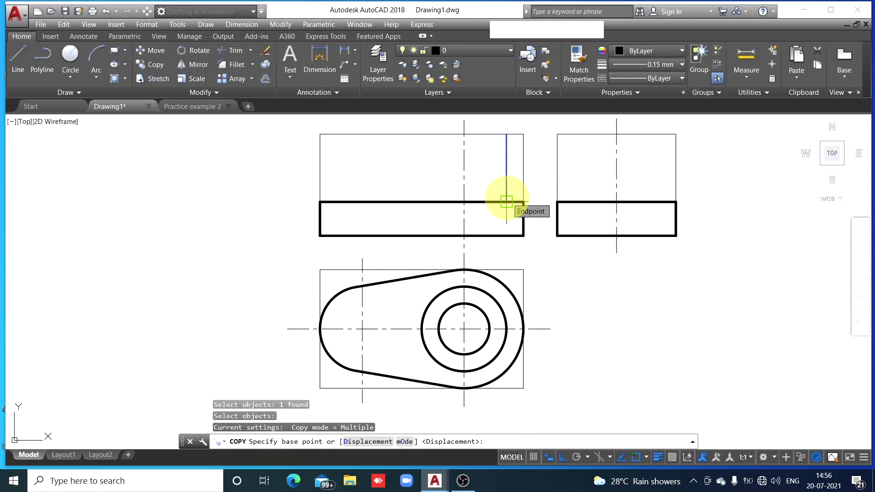
left_click(506, 201)
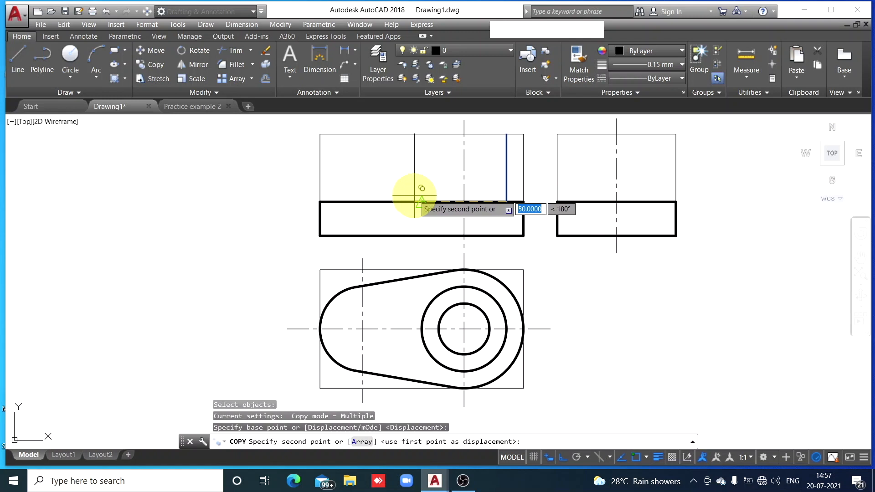
type("50")
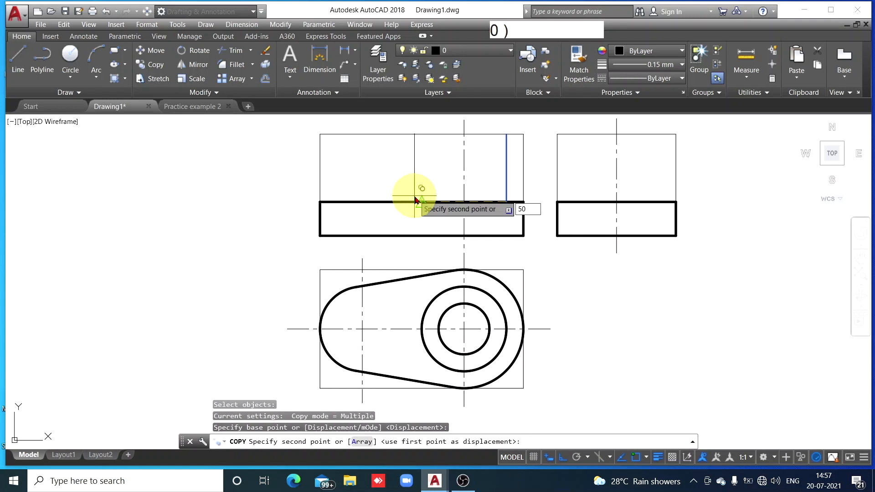
key("Return")
key("Escape")
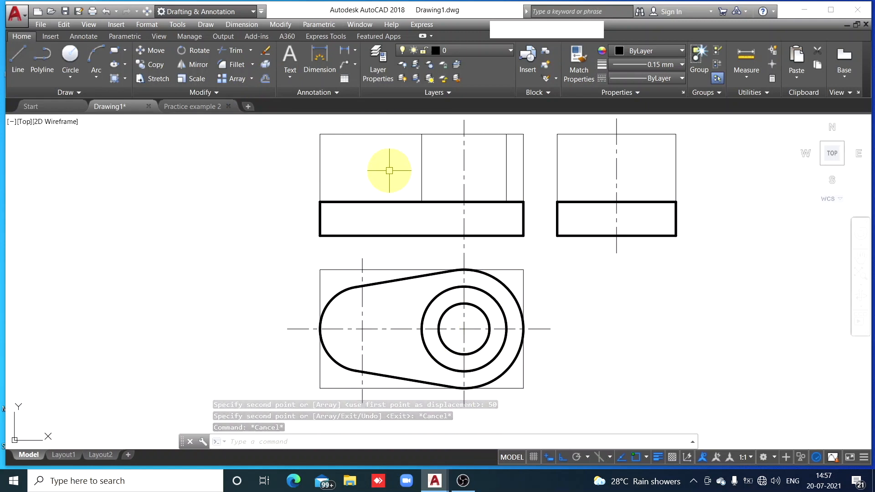
Draw the cylinder's 50 long top edge between the upper endpoints of its two side lines in the front view
left_click(16, 68)
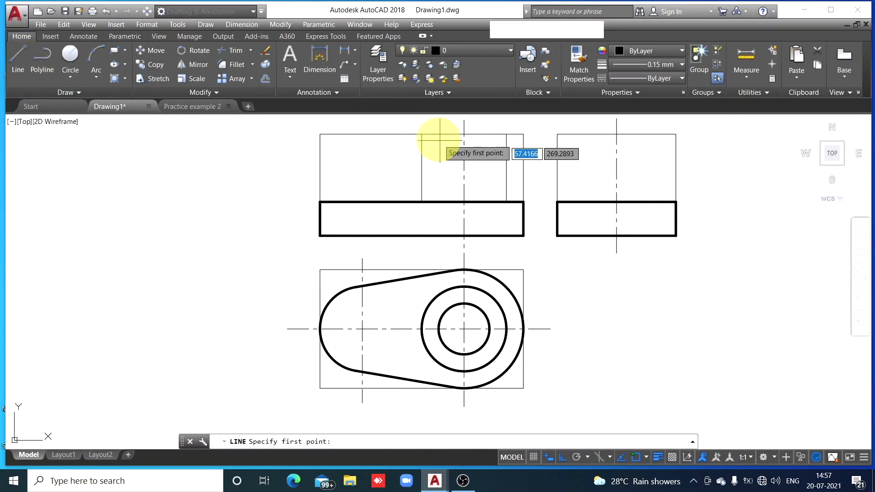
left_click(422, 134)
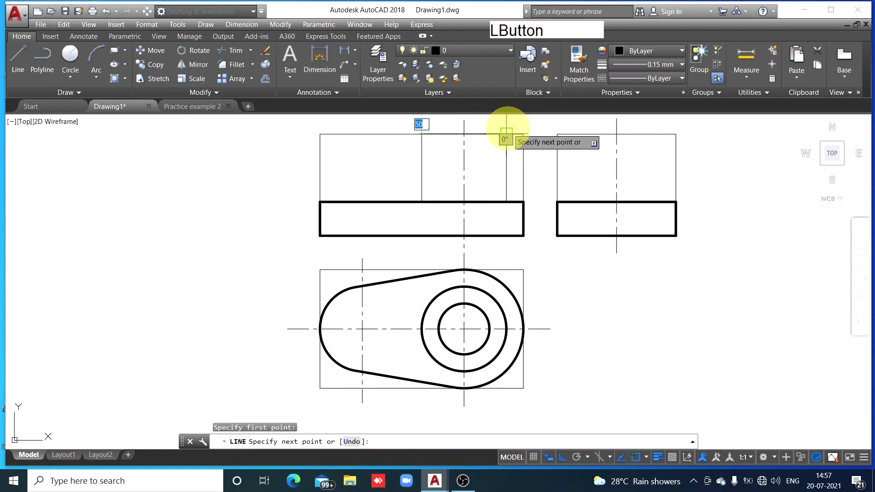
left_click(505, 134)
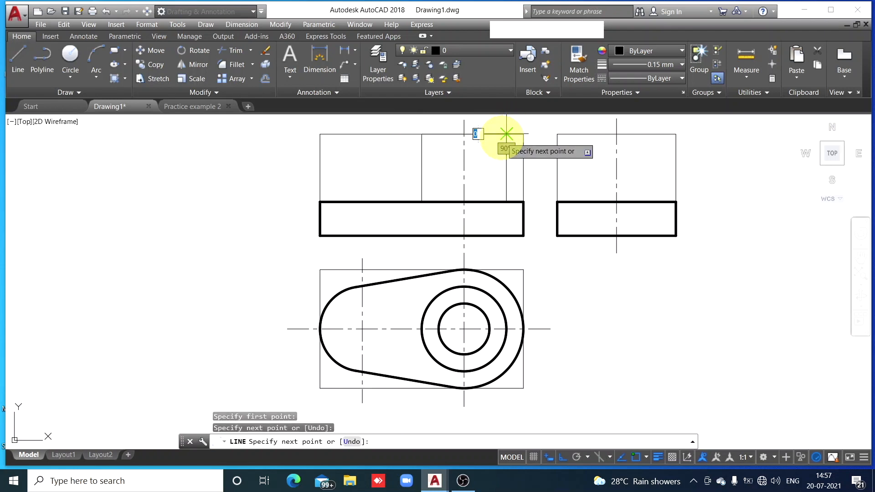
key("Escape")
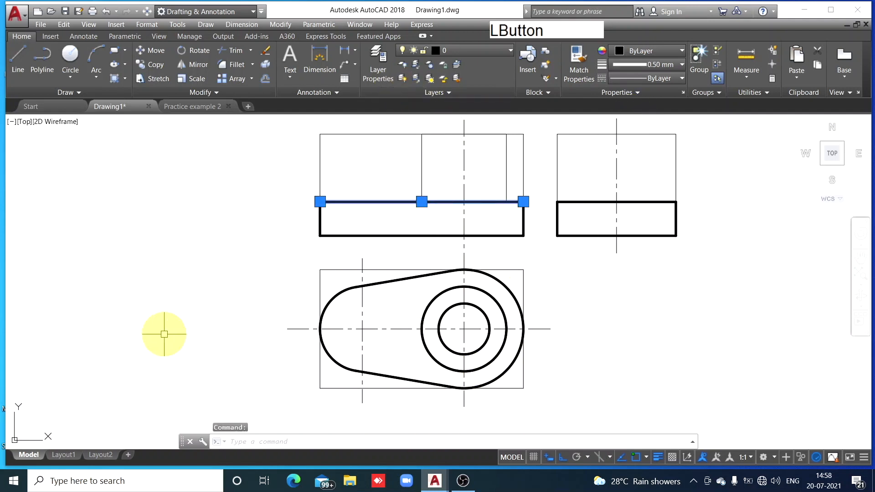
Match the thick line properties of the base's top edge onto the cylinder's top, left and right edges in the front view
left_click(580, 78)
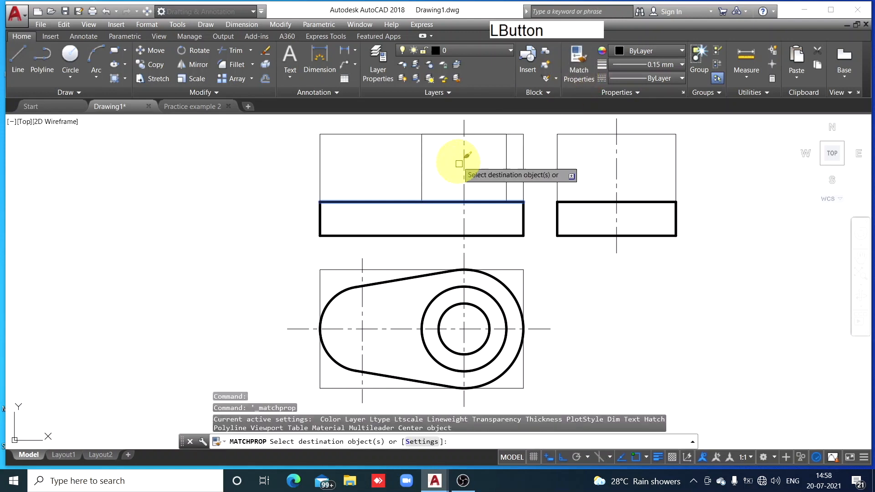
left_click(479, 134)
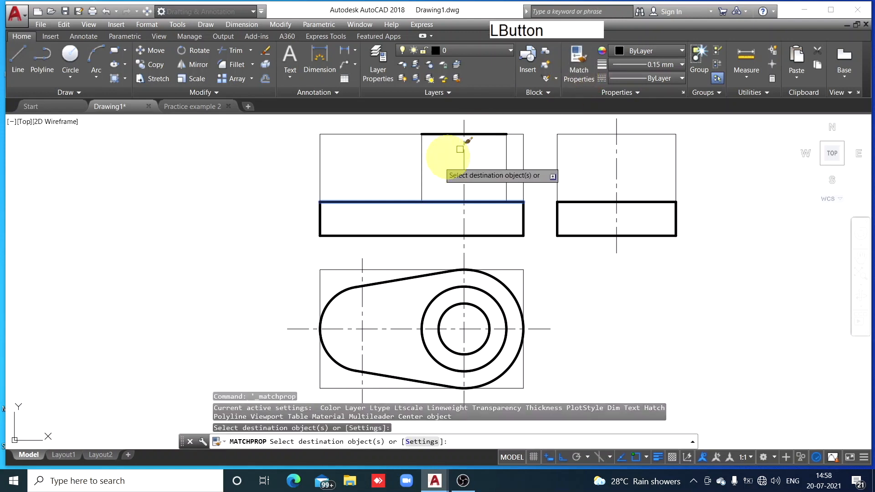
left_click(422, 157)
left_click(506, 168)
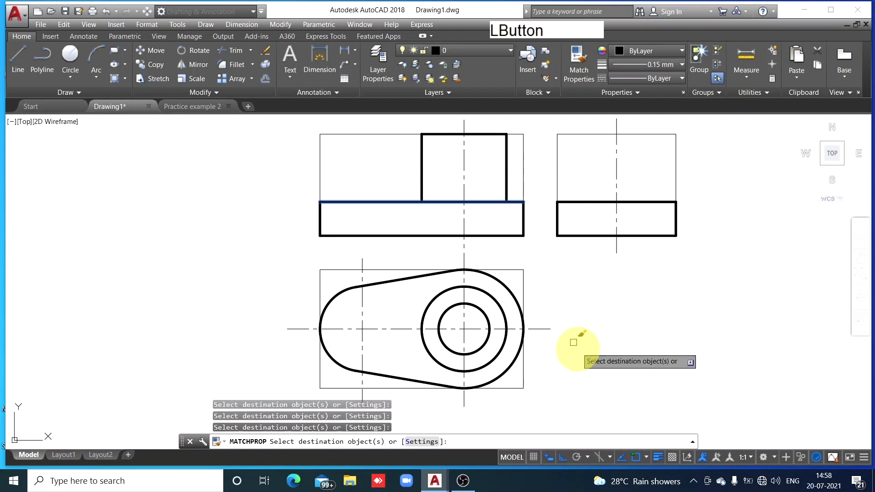
key("Escape")
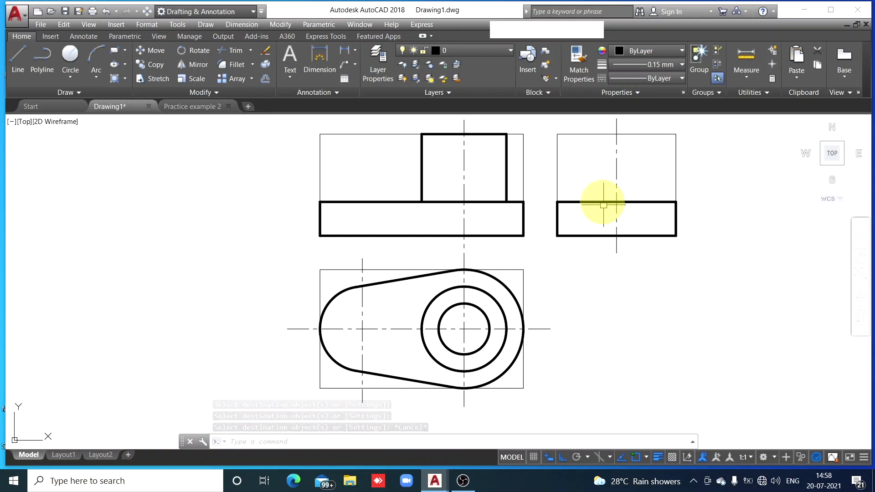
Draw the cylinder's outline above the base in the side view, starting 25 right of the centre line, 50 wide and 40 high
left_click(18, 62)
left_click(20, 61)
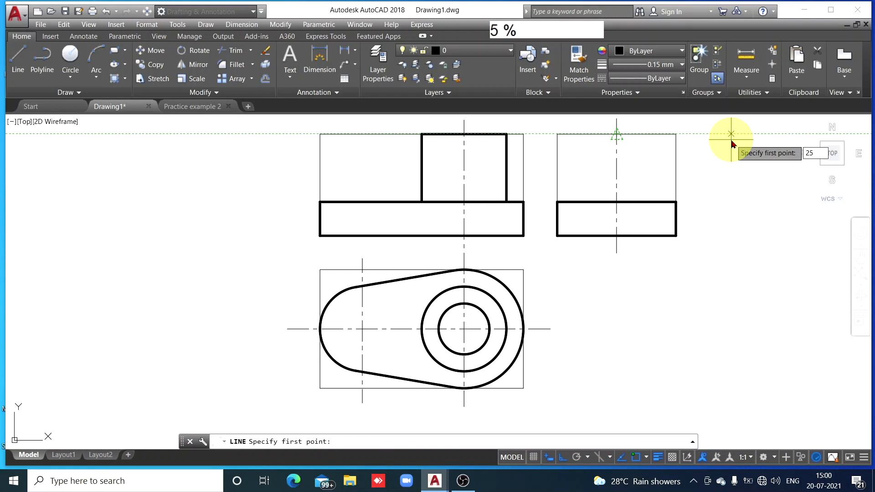
key("Return")
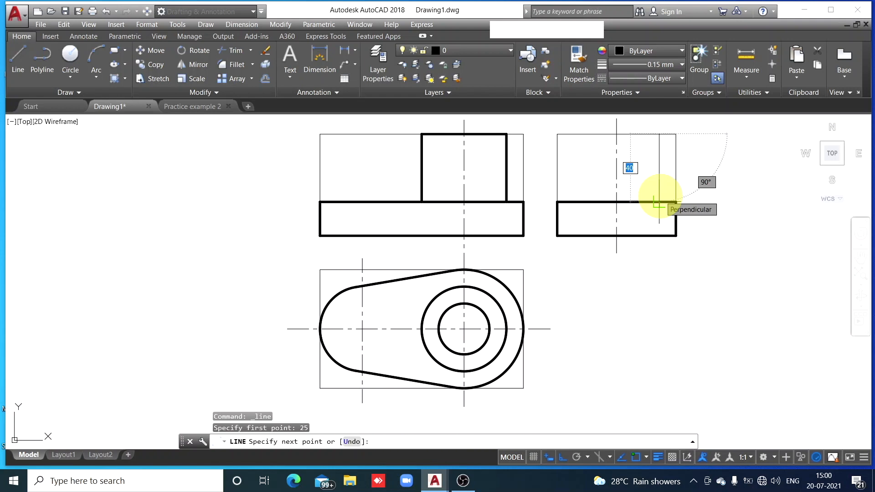
left_click(657, 201)
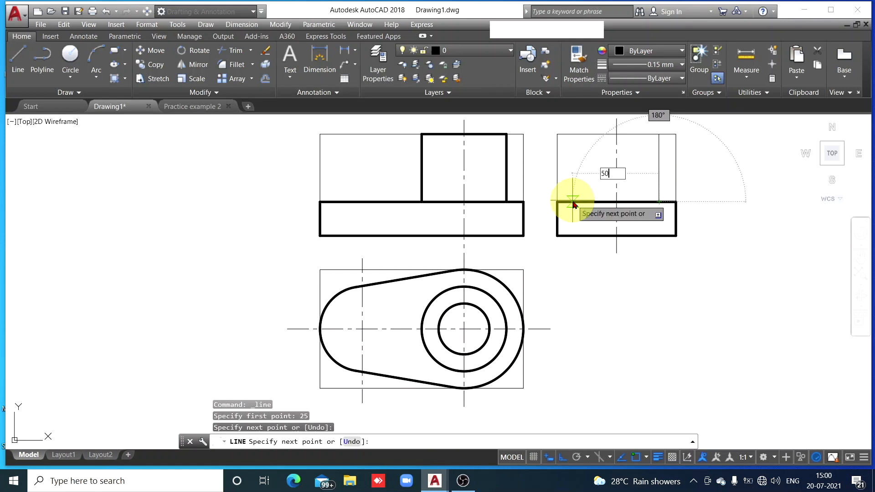
type("50")
key("space")
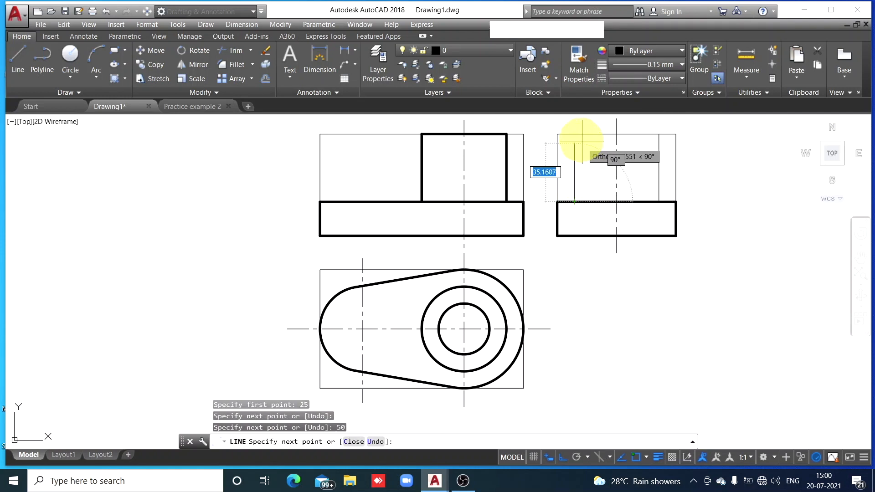
left_click(574, 135)
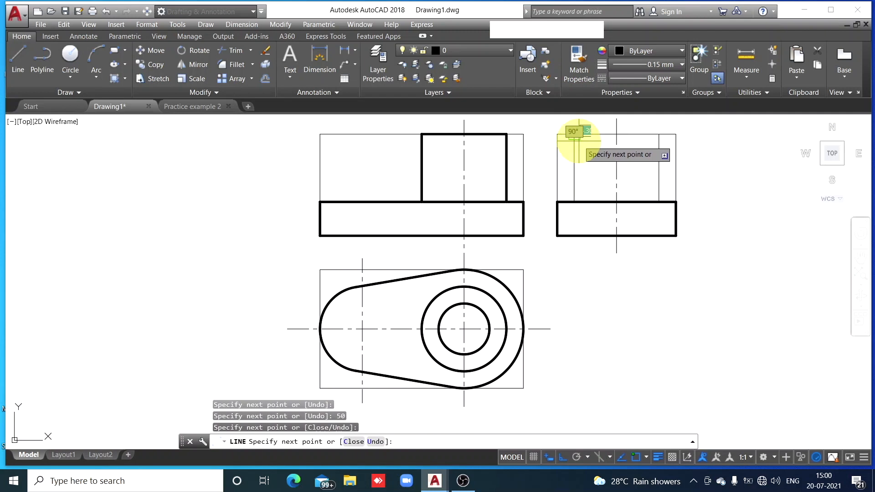
left_click(659, 134)
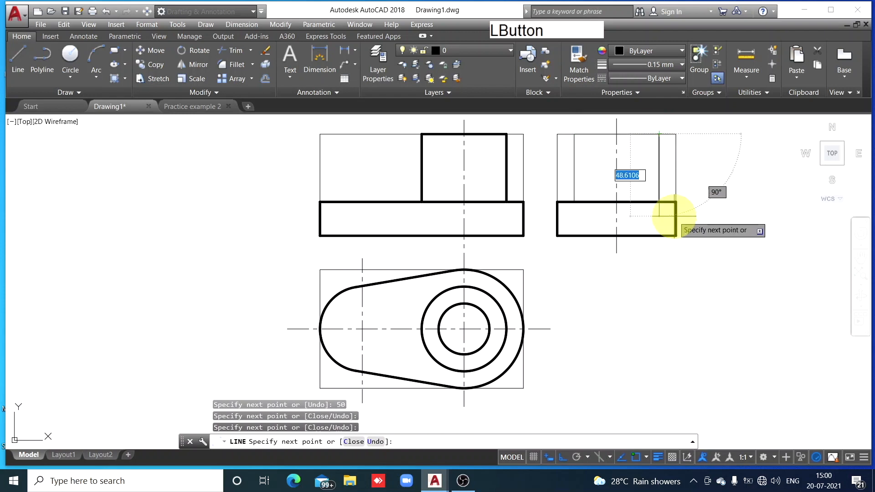
key("Escape")
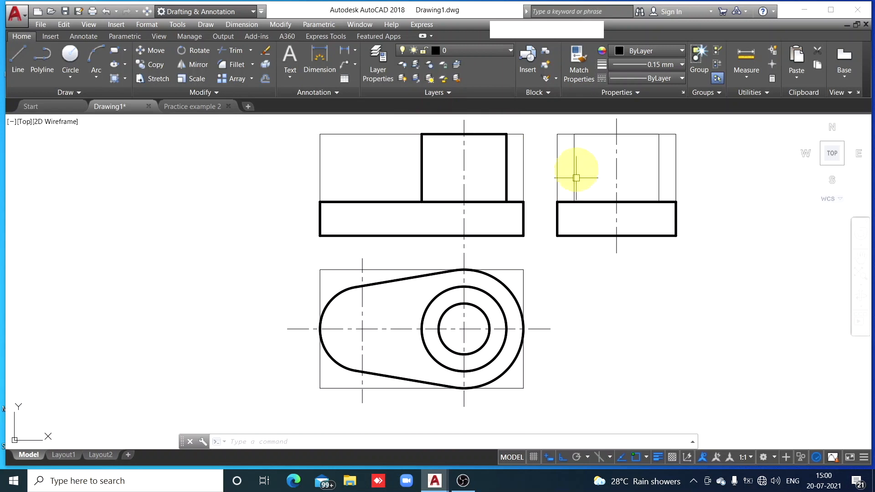
Match the thick line properties of the front view's right cylinder edge onto the side view cylinder's left, top and right edges
left_click(507, 155)
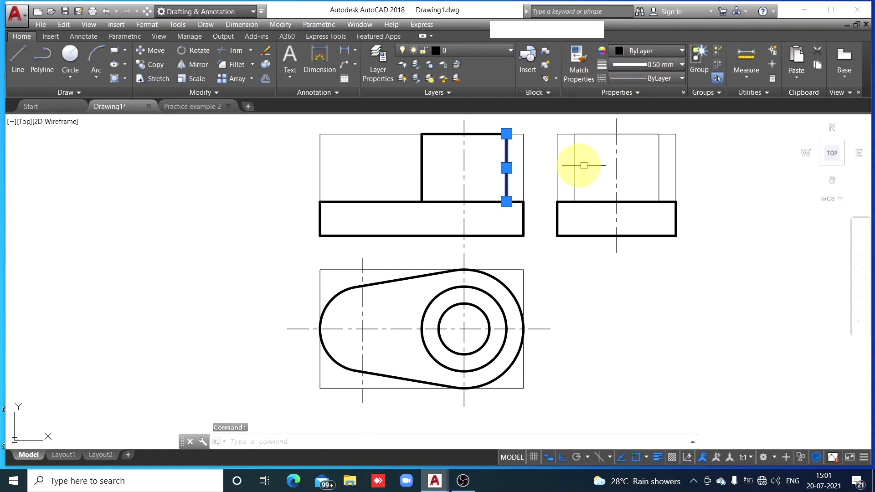
left_click(575, 58)
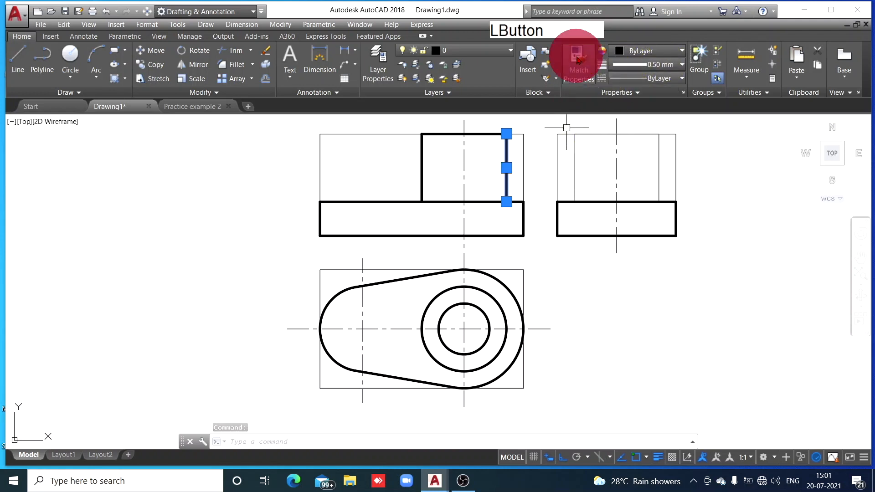
left_click(575, 149)
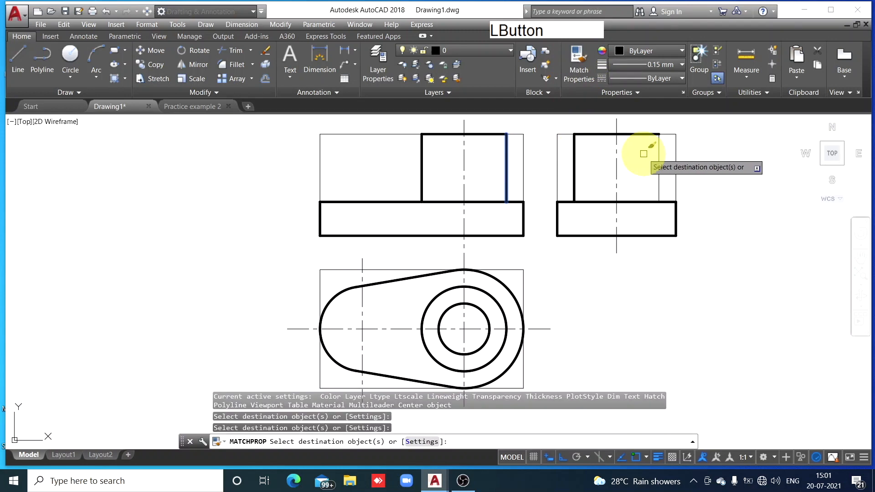
left_click(660, 169)
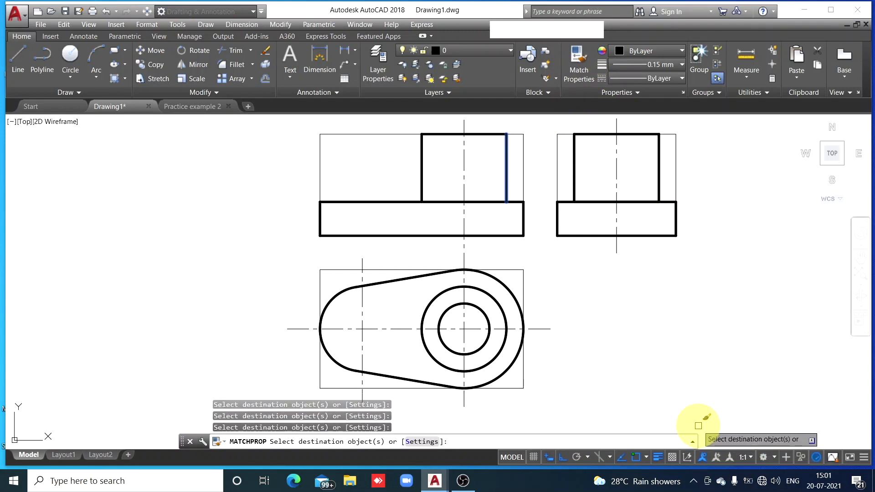
key("Escape")
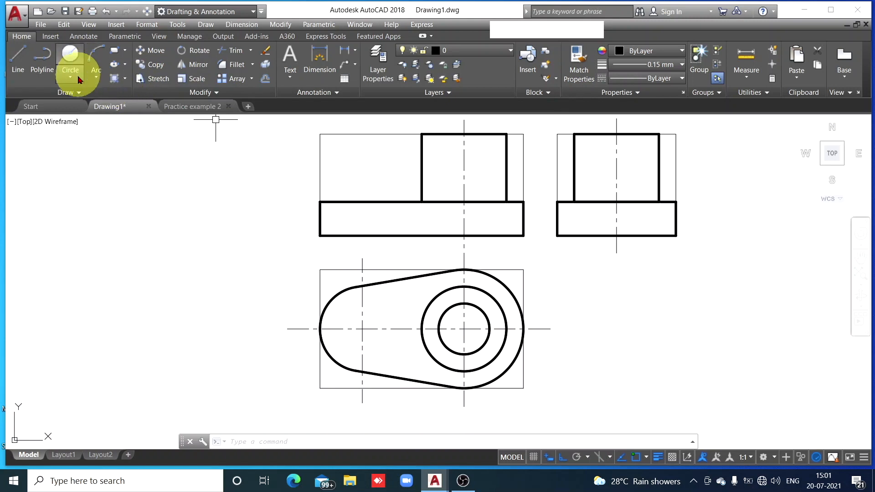
Draw a vertical line about 67.5 long in the front view, aligned with the inner circle's right quadrant, down to the base's bottom edge
left_click(17, 59)
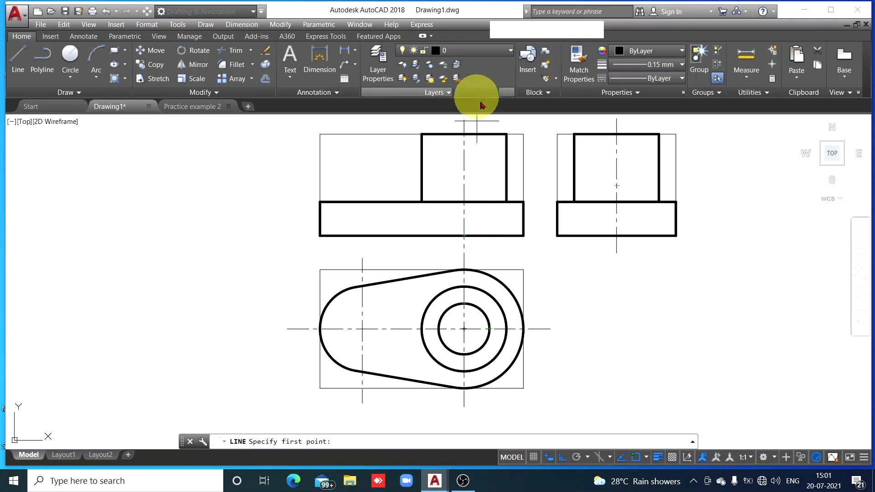
left_click(489, 121)
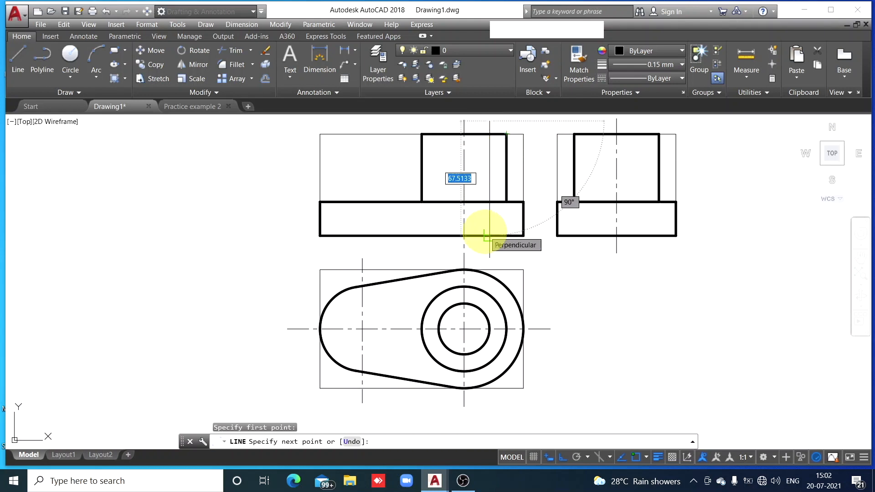
left_click(487, 236)
key("Escape")
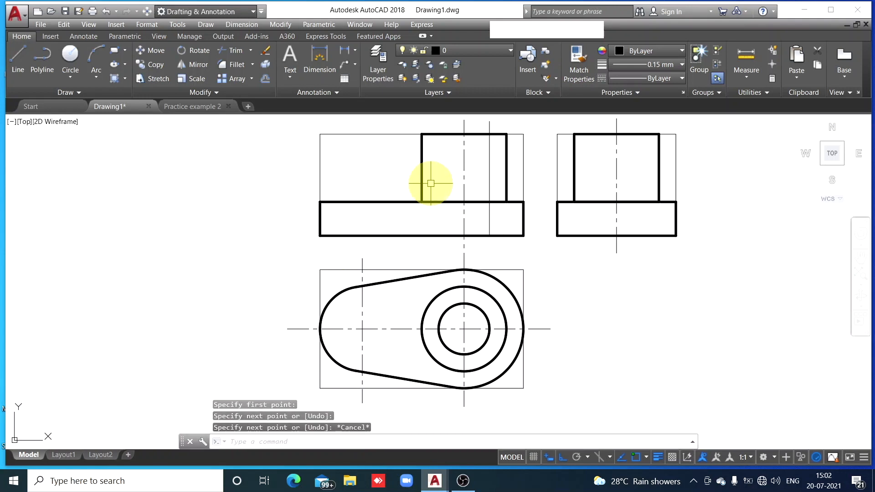
Trim the part of the hole's right edge line that extends above the cylinder's top edge in the front view
left_click(236, 50)
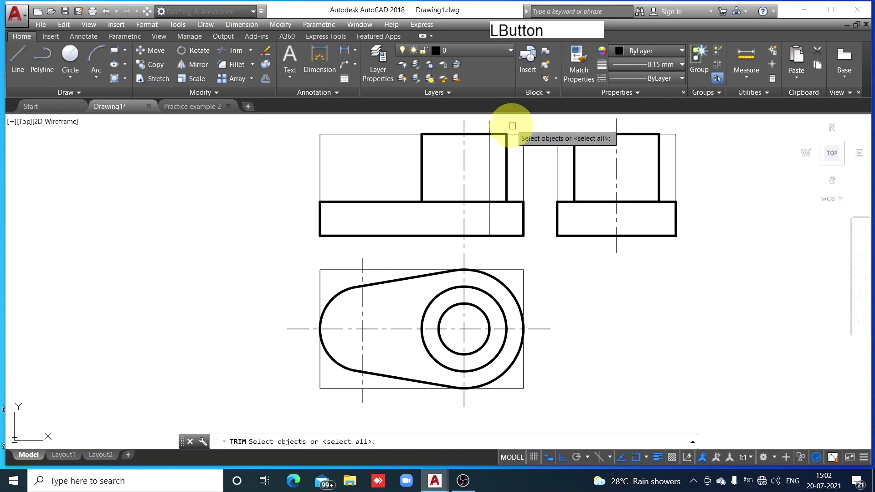
key("space")
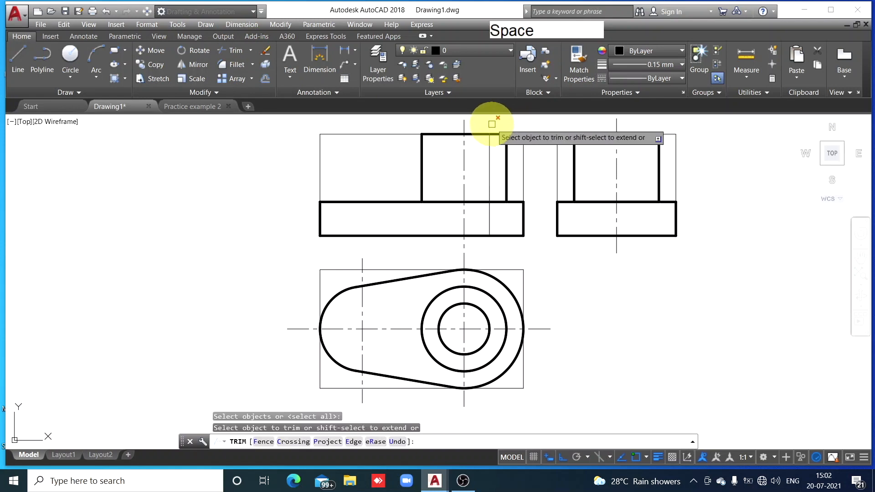
left_click(490, 121)
key("Escape")
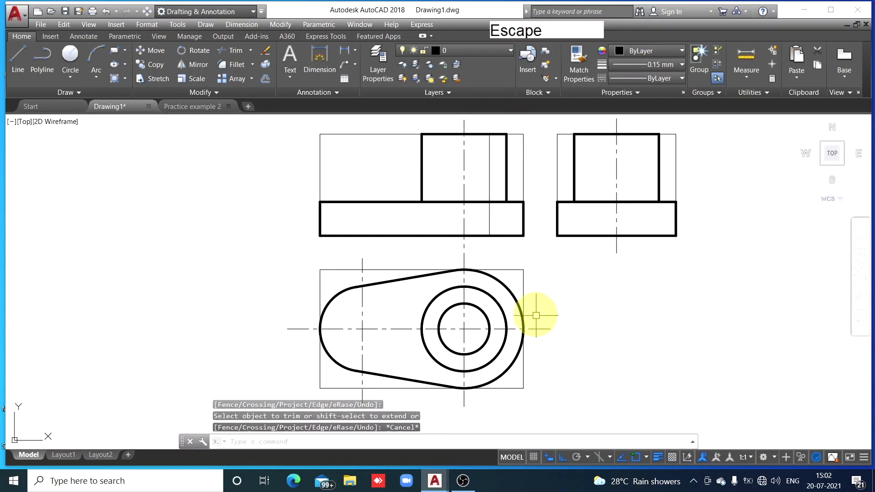
Copy the hole's right edge line 30 to the left in the front view, using its lower endpoint as base point
left_click(489, 186)
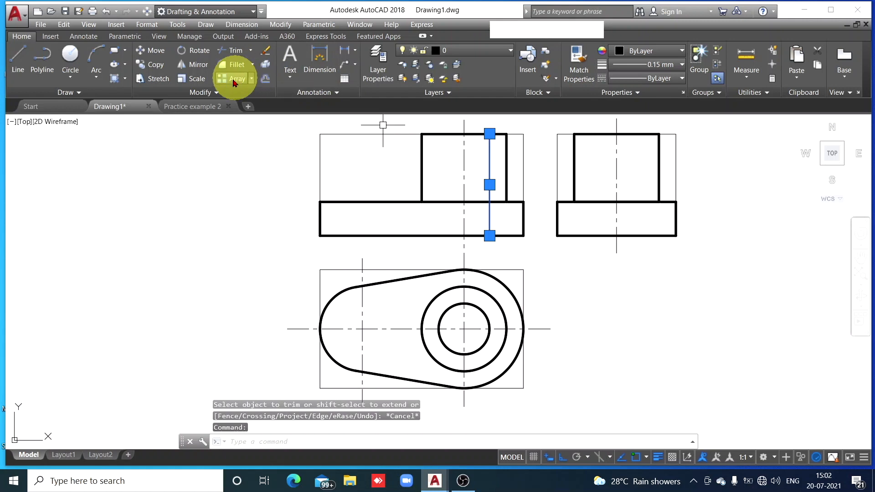
left_click(152, 63)
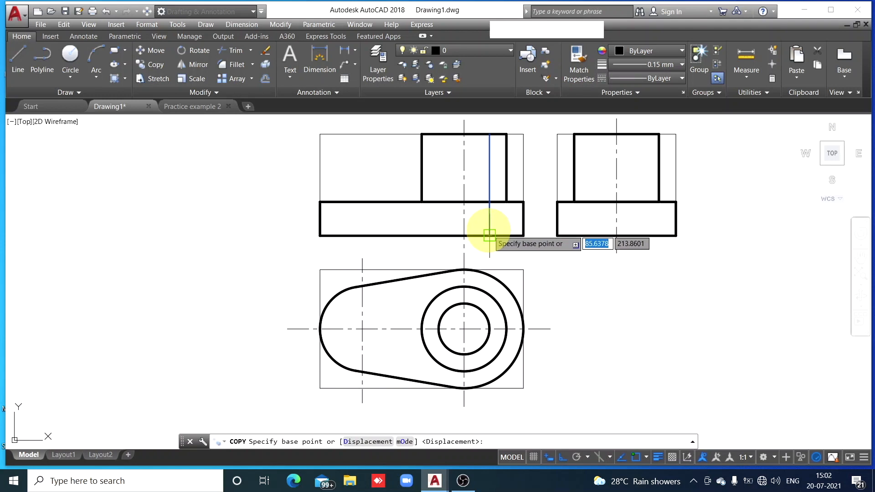
left_click(490, 236)
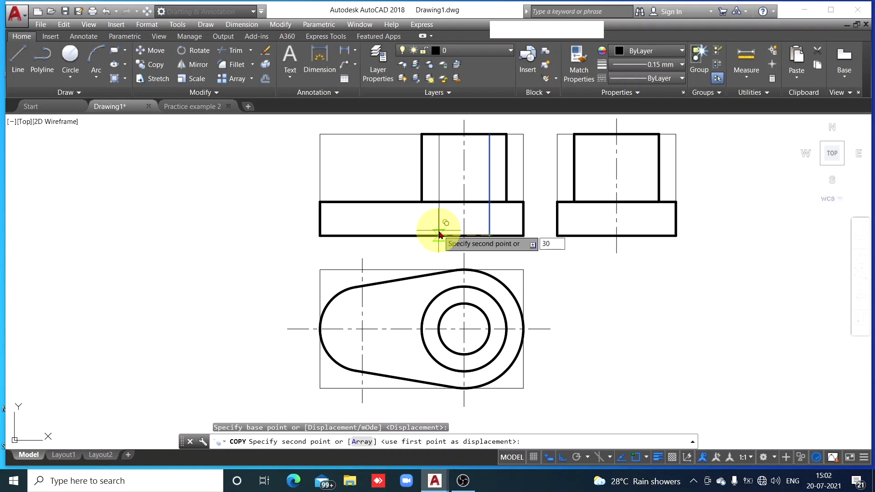
key("Return")
key("Escape")
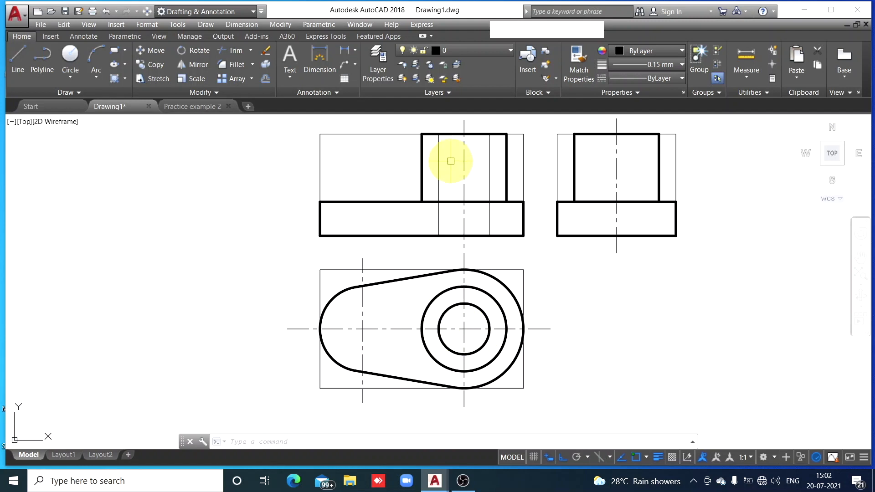
left_click(16, 71)
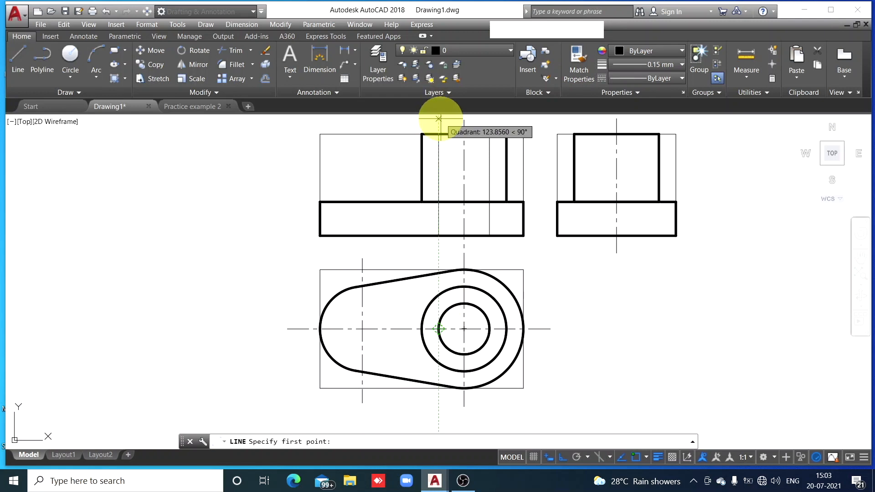
key("Escape")
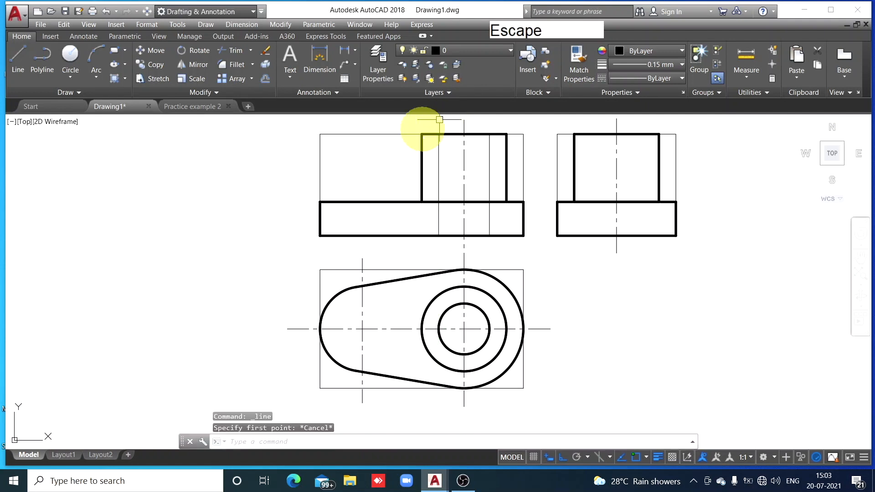
Change the linetype of the hole's left edge line in the front view to HIDDEN
left_click(438, 182)
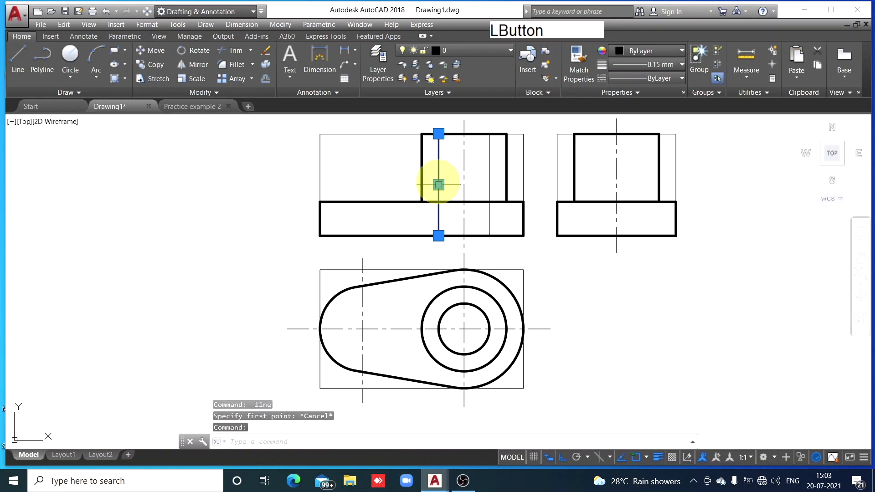
left_click(682, 78)
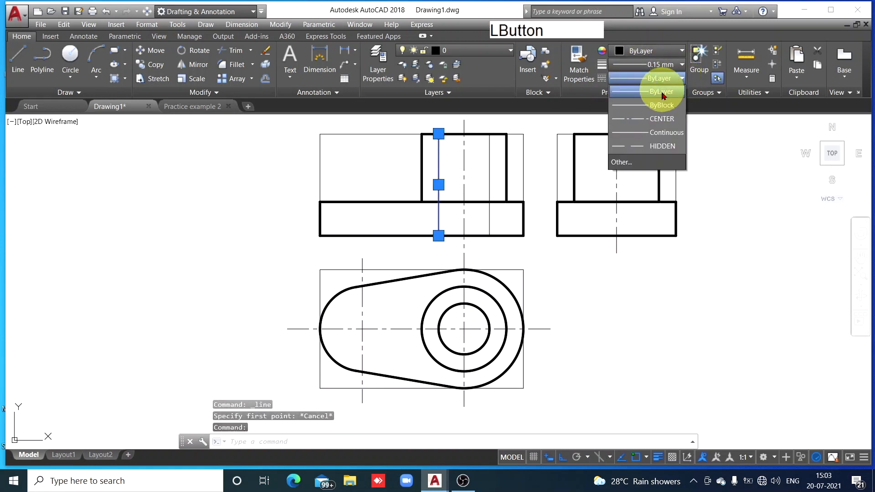
left_click(656, 146)
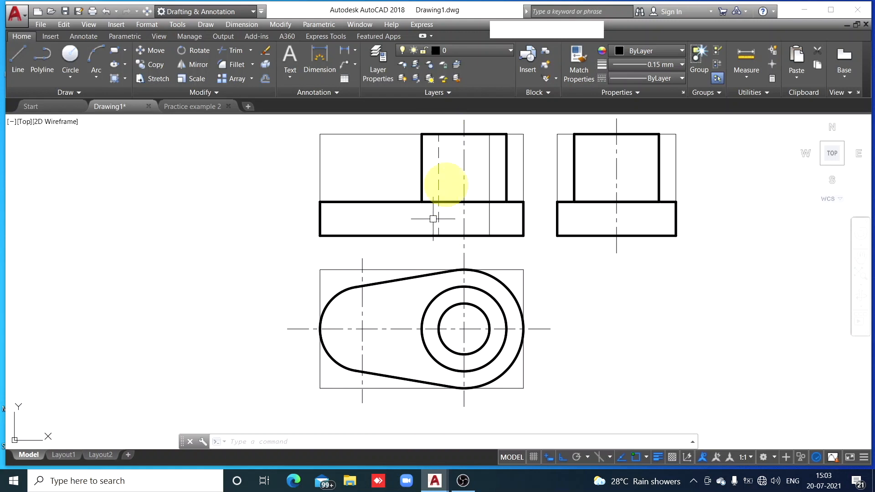
Set the linetype scale of the hole's left edge line in the front view to 0.8
left_click(438, 152)
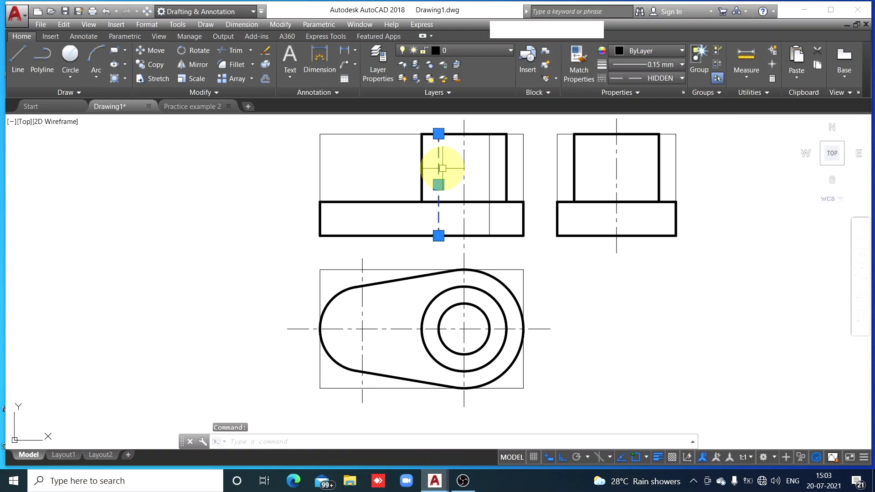
right_click(442, 169)
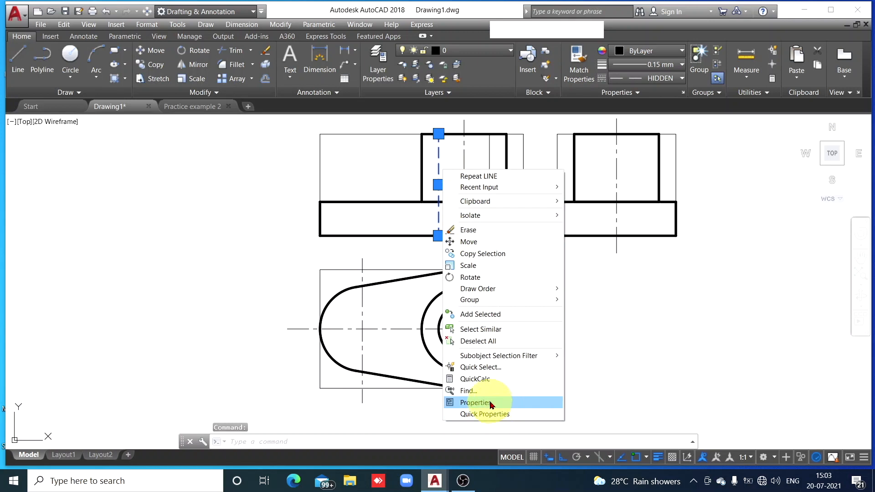
left_click(491, 403)
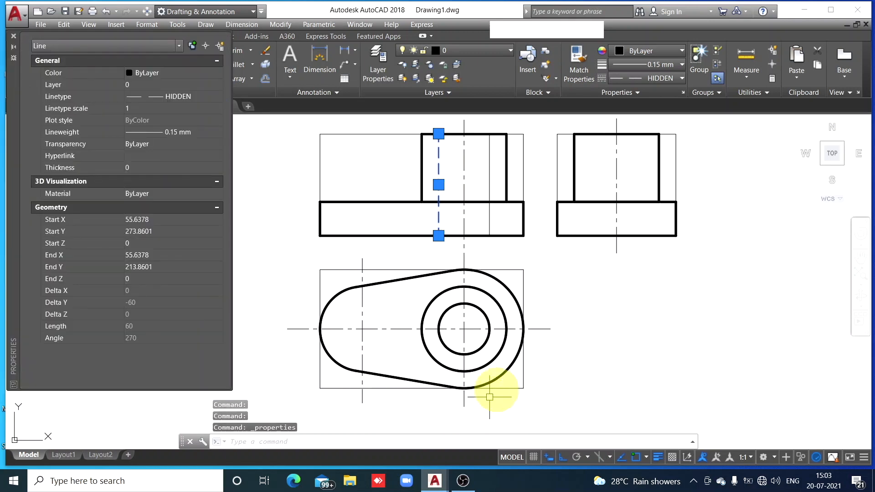
left_click(134, 109)
type("0.8")
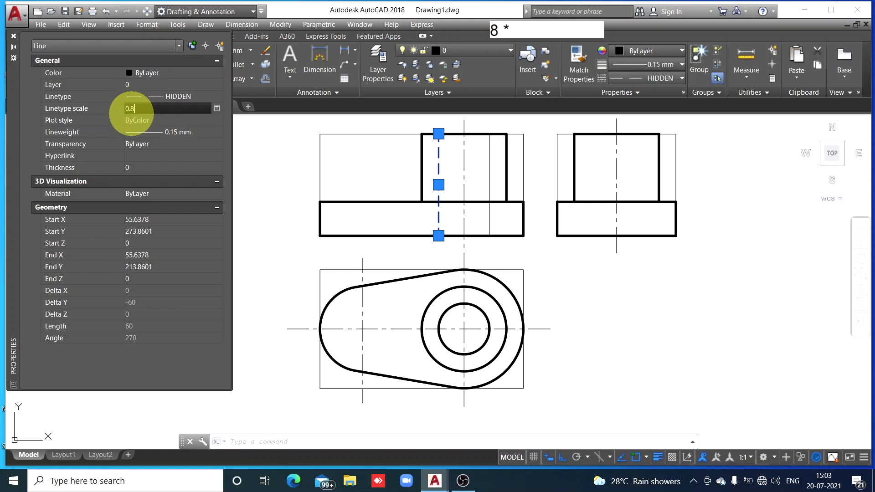
key("Return")
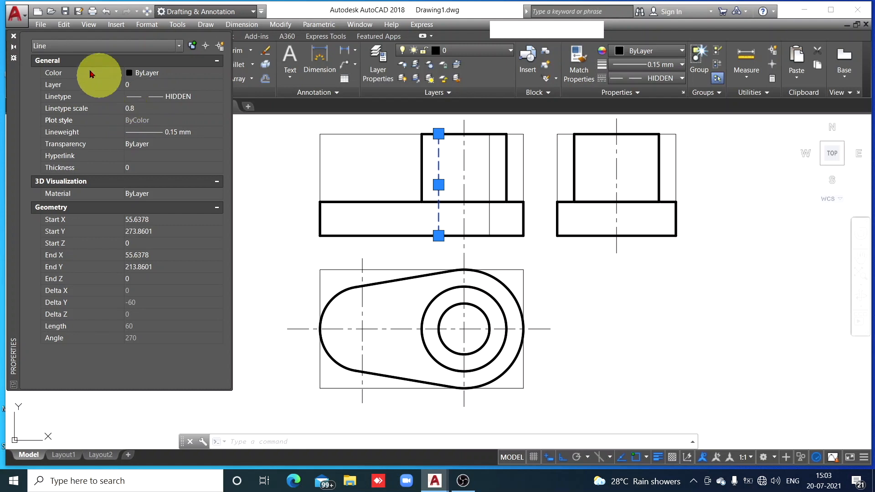
left_click(14, 36)
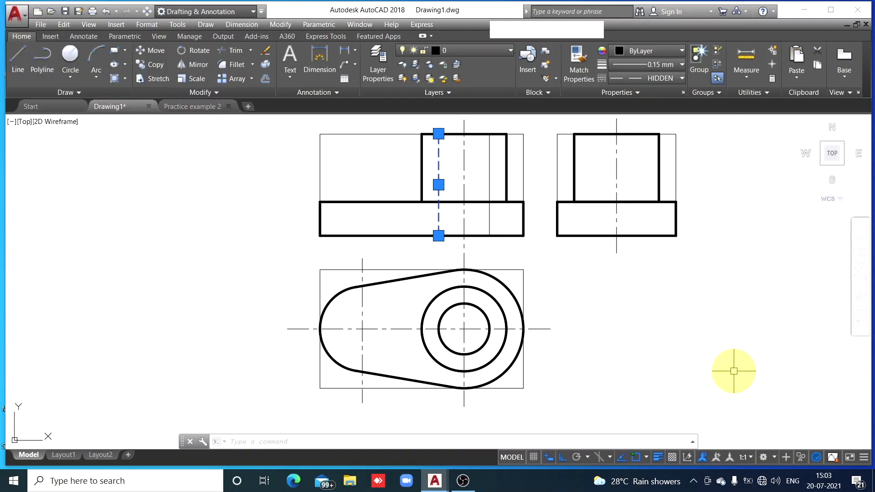
Undo the last property change and set the lineweight of the hole's left hidden line in the front view to 0.35 mm
key("ctrl+z")
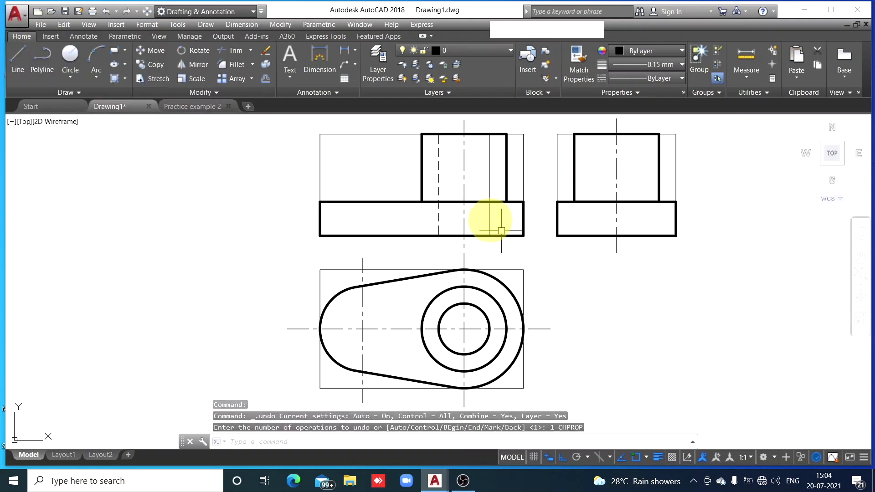
left_click(439, 167)
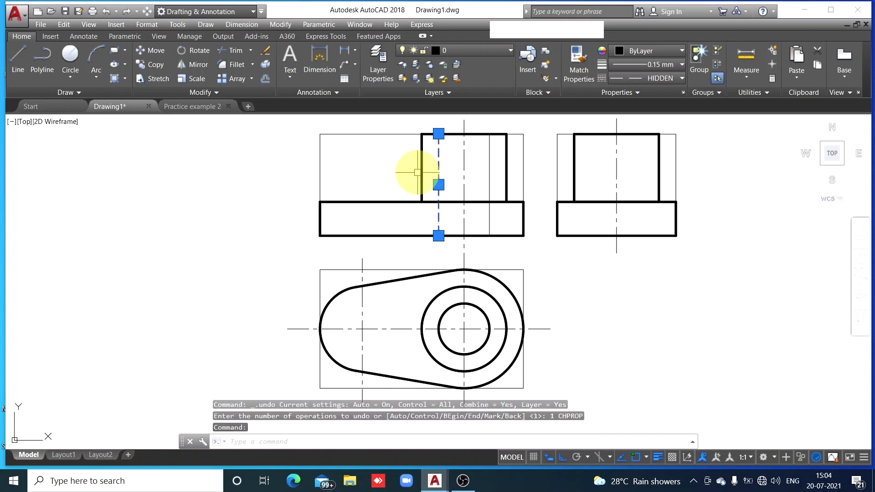
left_click(682, 66)
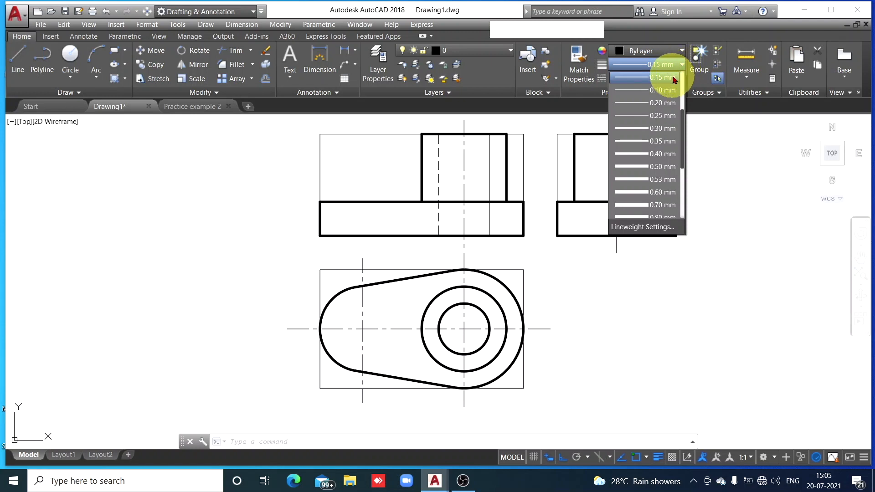
left_click(661, 141)
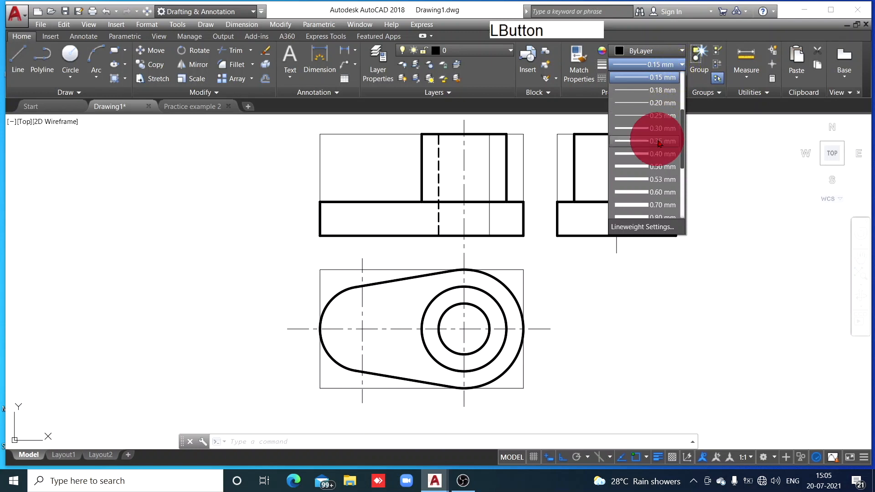
key("Escape")
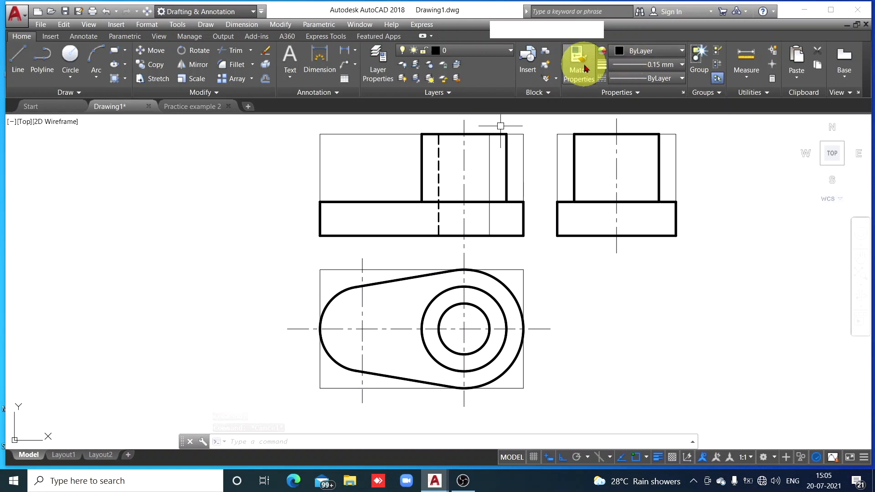
Match the properties of the hole's left hidden line onto the hole's right edge line in the front view
left_click(437, 154)
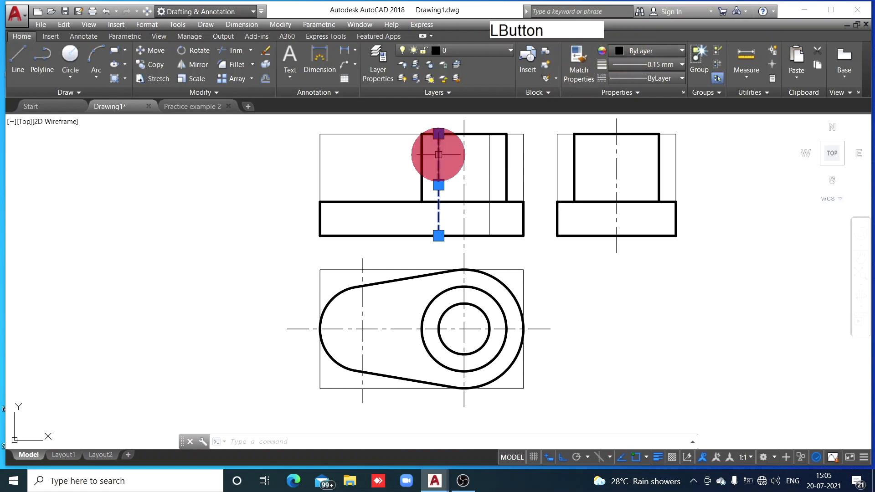
left_click(579, 73)
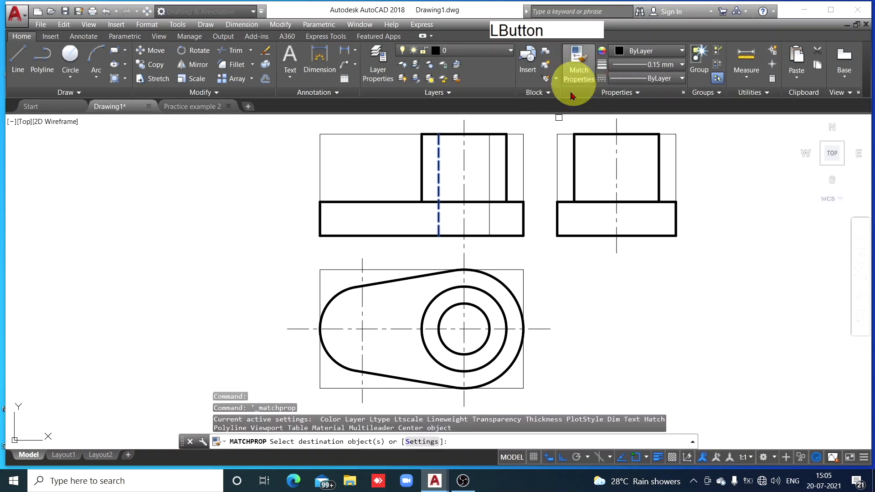
left_click(487, 176)
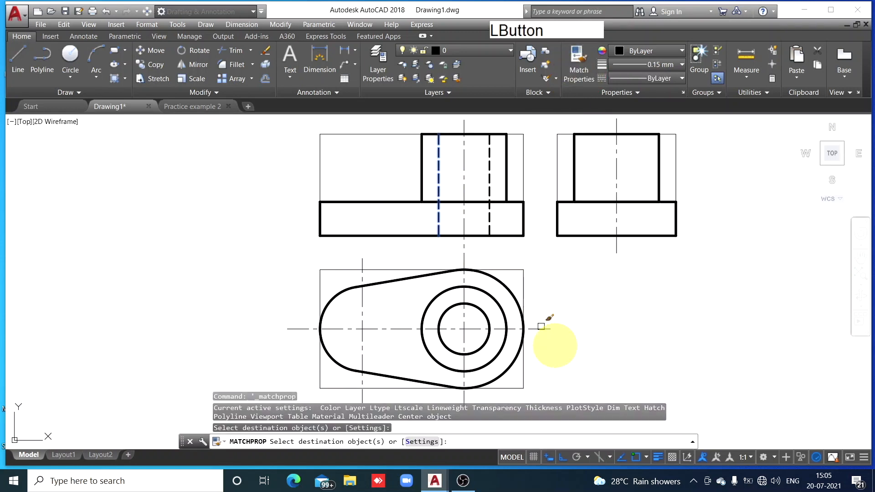
key("Escape")
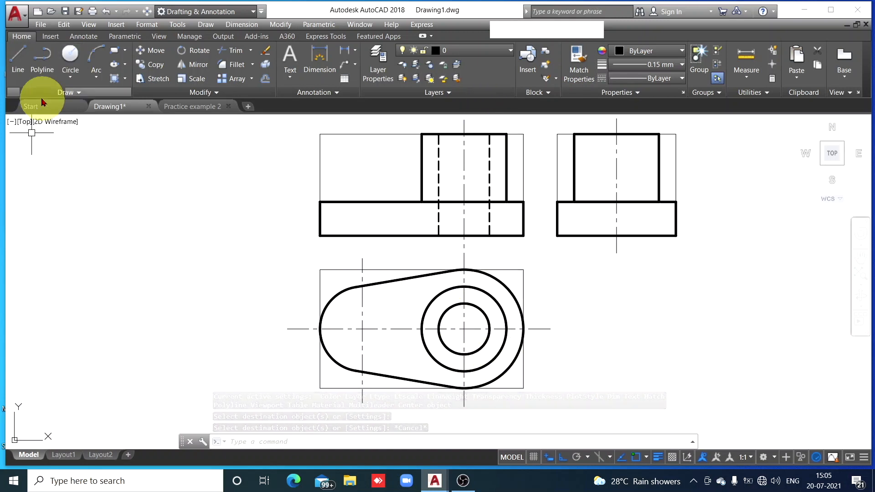
Draw a vertical line in the side view from 15 right of the cylinder's top edge midpoint down to the base's bottom edge
left_click(17, 69)
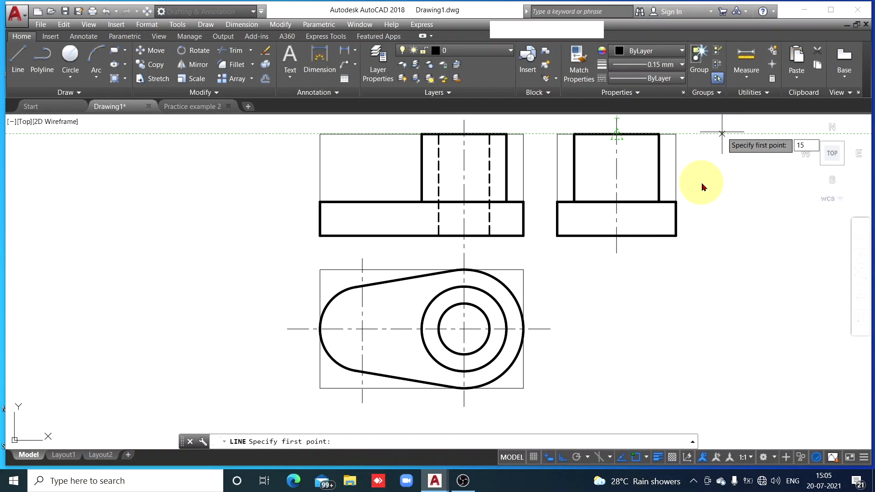
key("space")
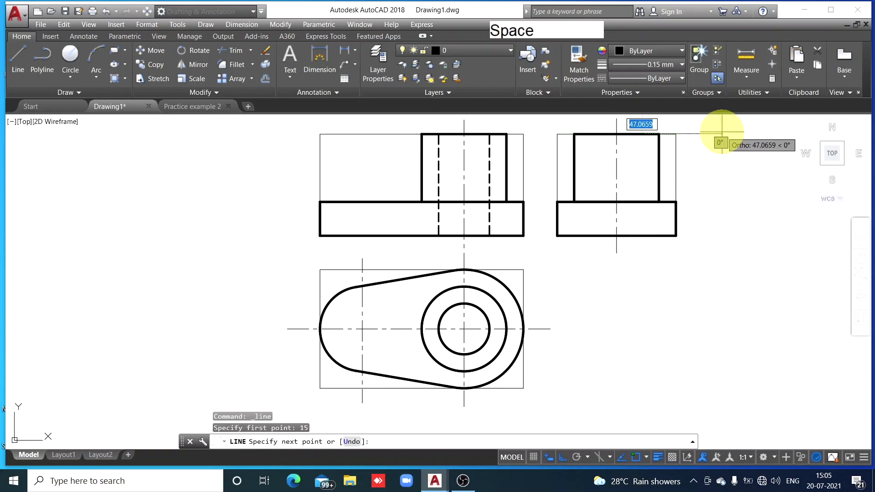
type("60")
left_click(640, 235)
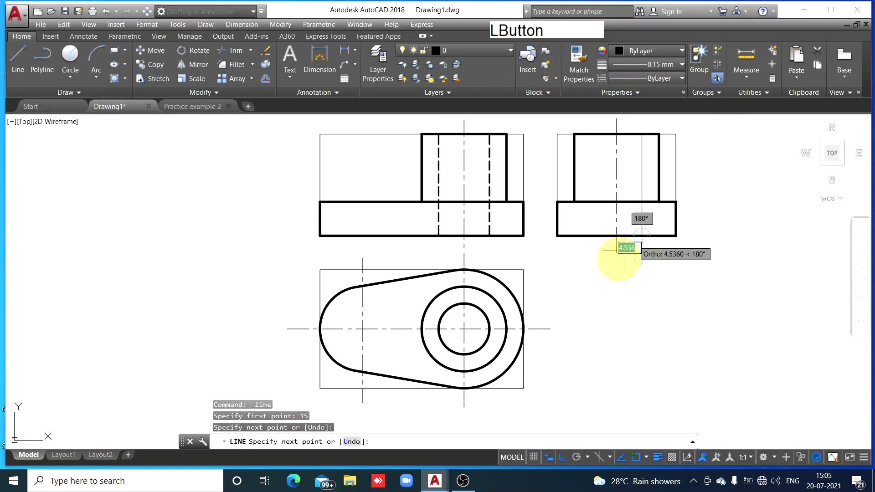
key("Escape")
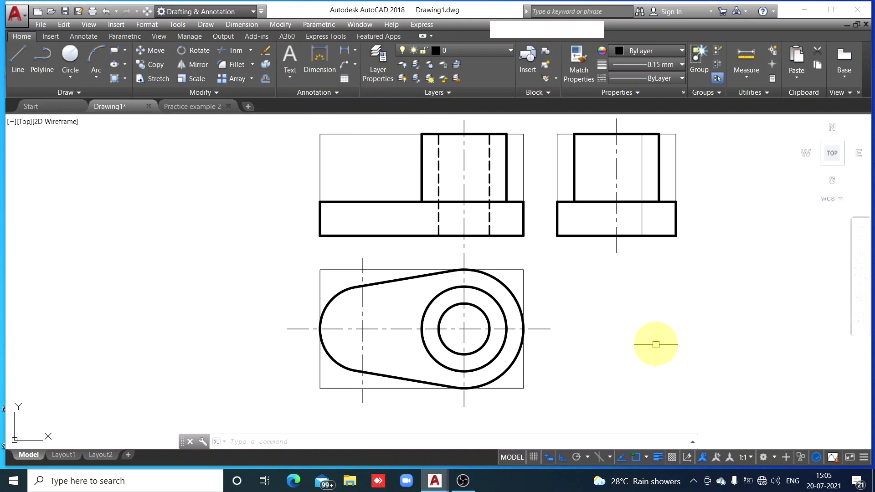
Copy the hole's right edge line 30 to the left in the side view, using its lower endpoint as base point
left_click(641, 156)
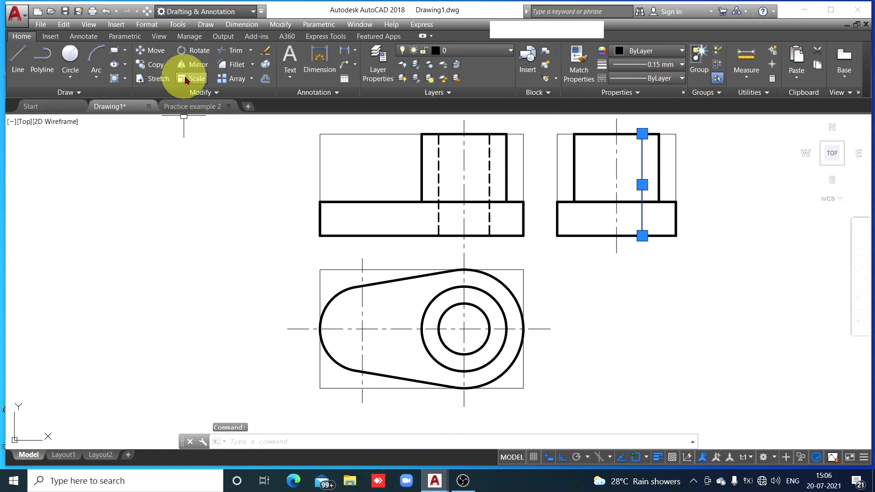
left_click(156, 65)
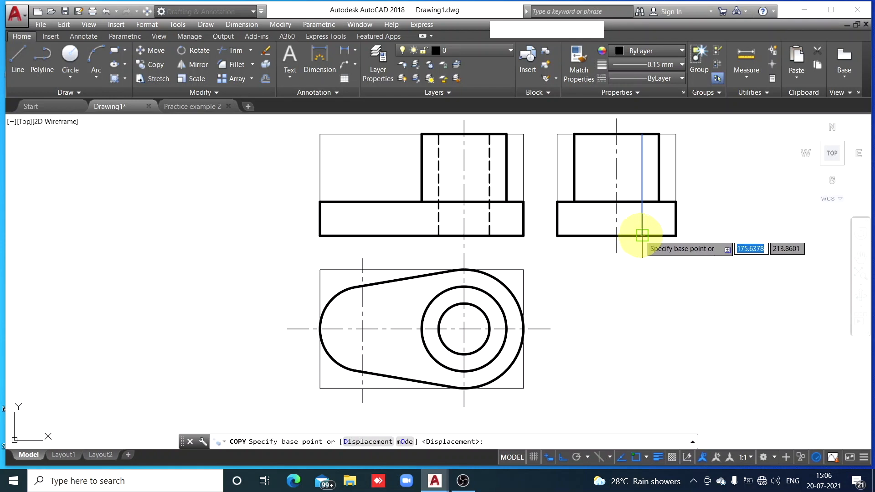
left_click(642, 236)
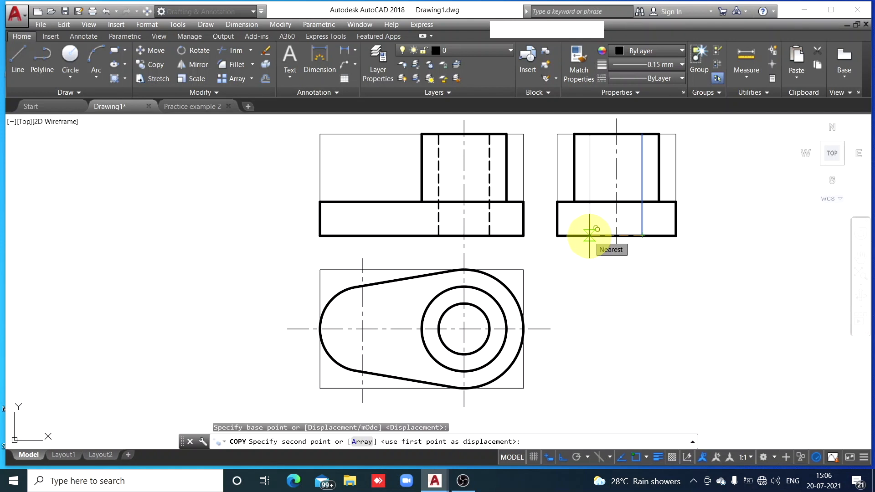
type("30")
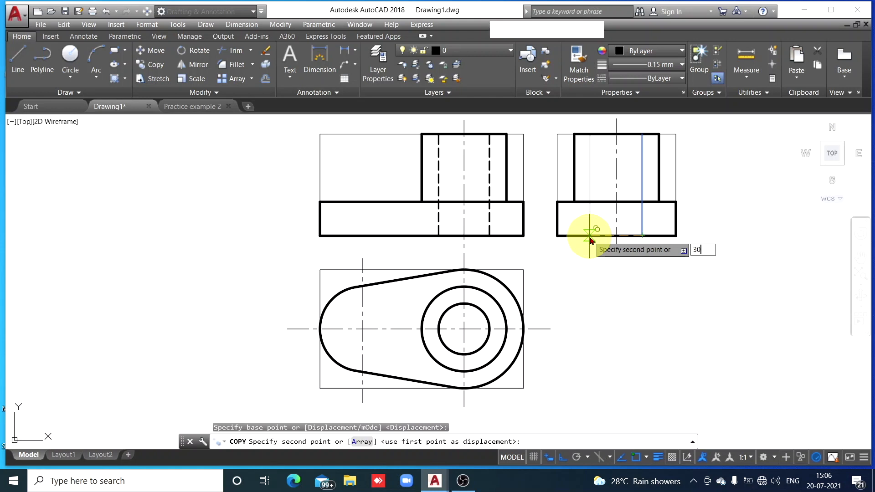
key("space")
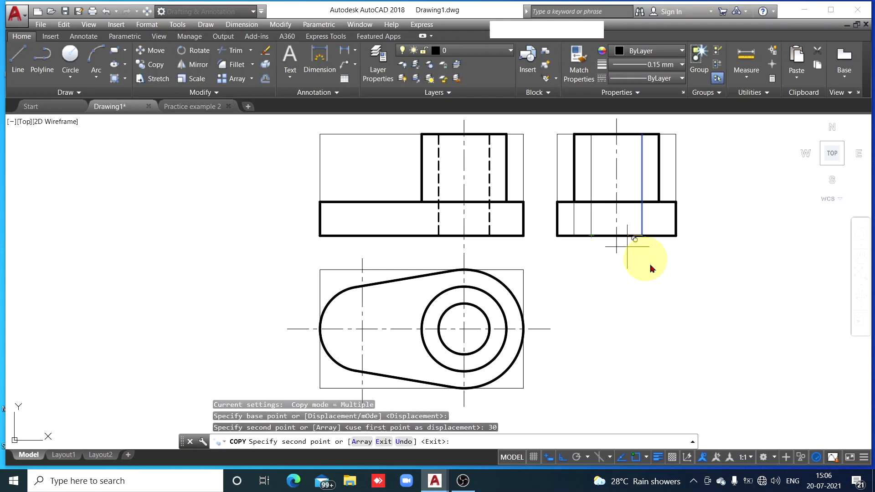
key("Escape")
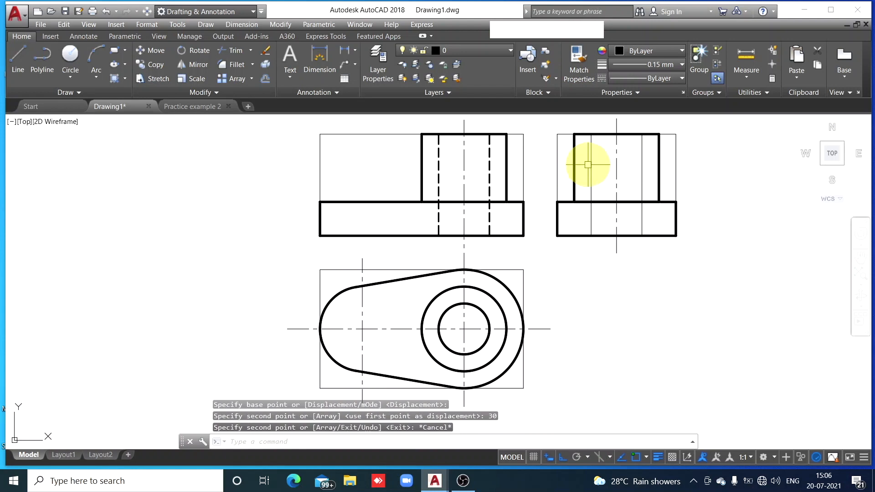
Match the properties of the front view's right hidden line onto both hole edge lines in the side view
left_click(489, 162)
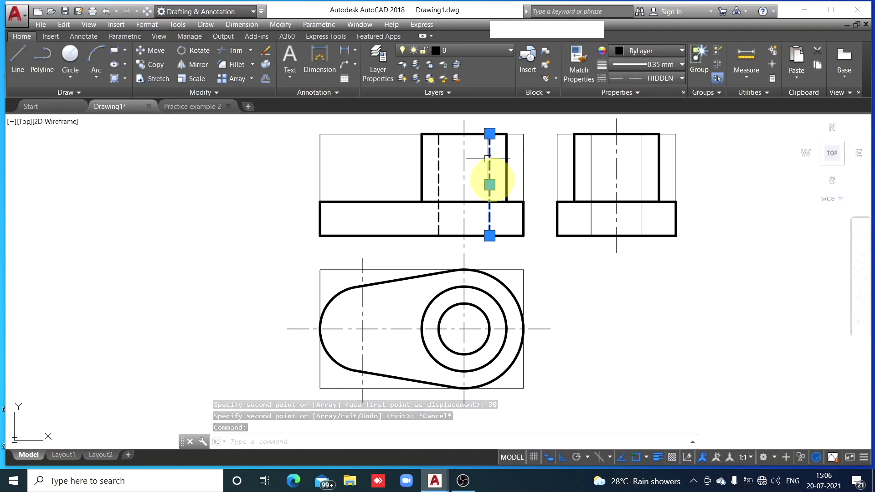
left_click(580, 62)
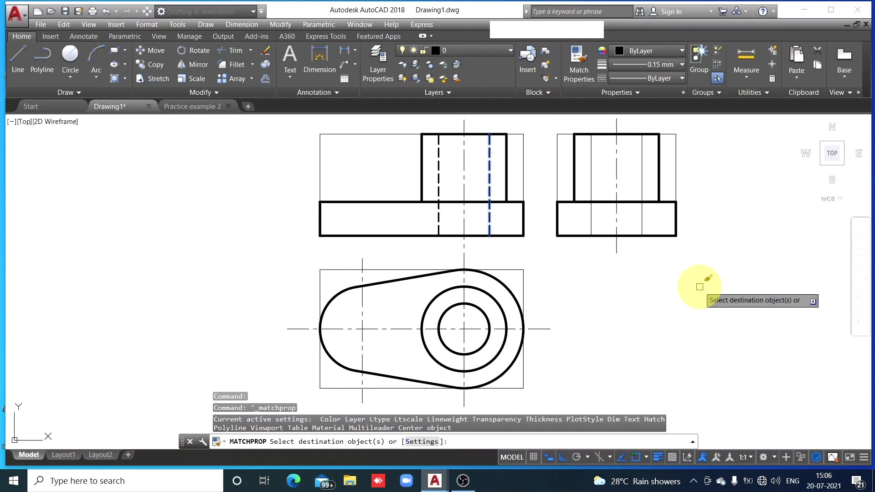
left_click(591, 163)
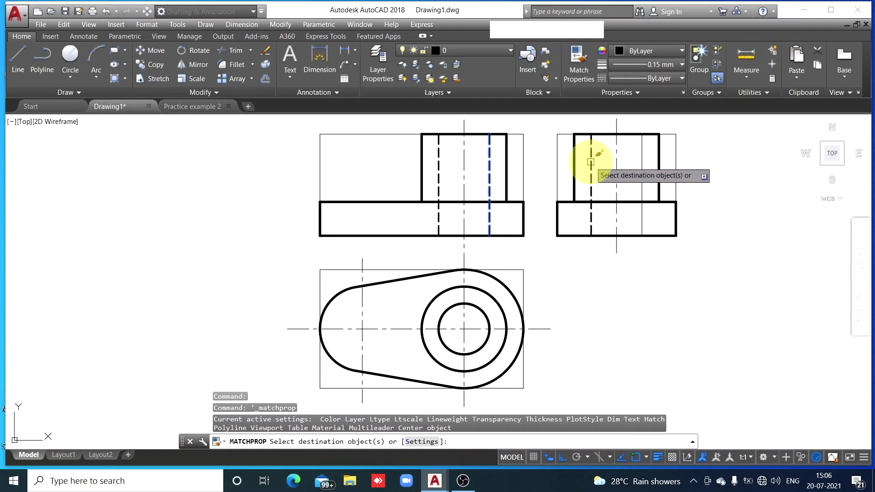
left_click(591, 161)
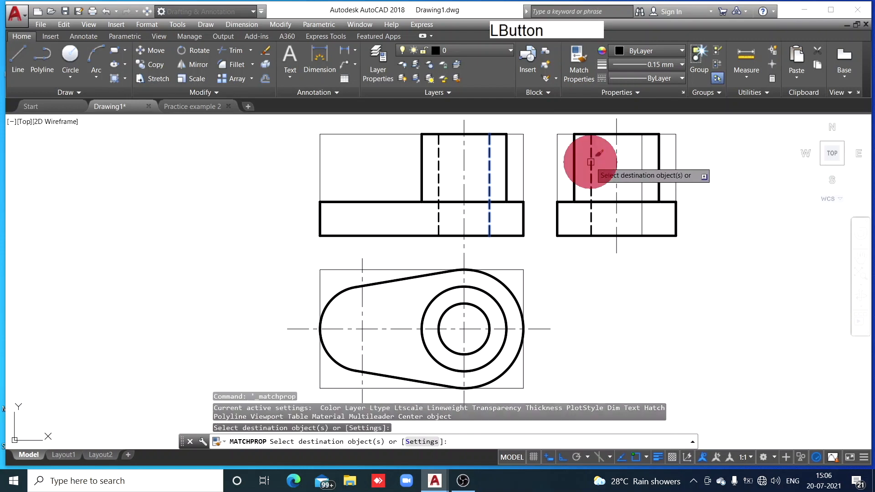
left_click(642, 166)
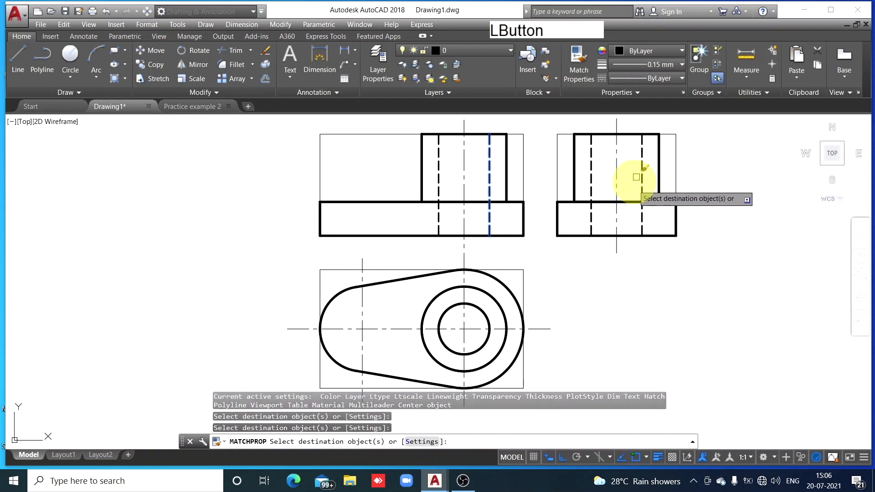
key("Escape")
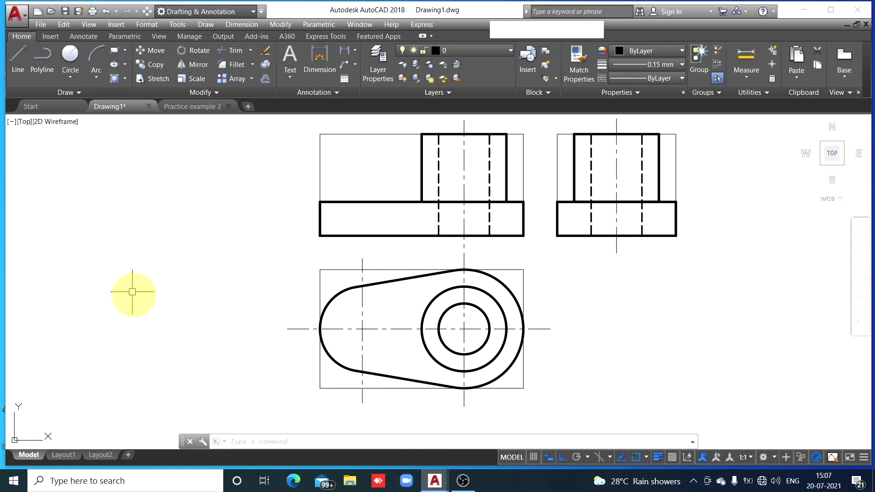
Switch to the Practice example 2 drawing to check the isometric view of the object
left_click(195, 106)
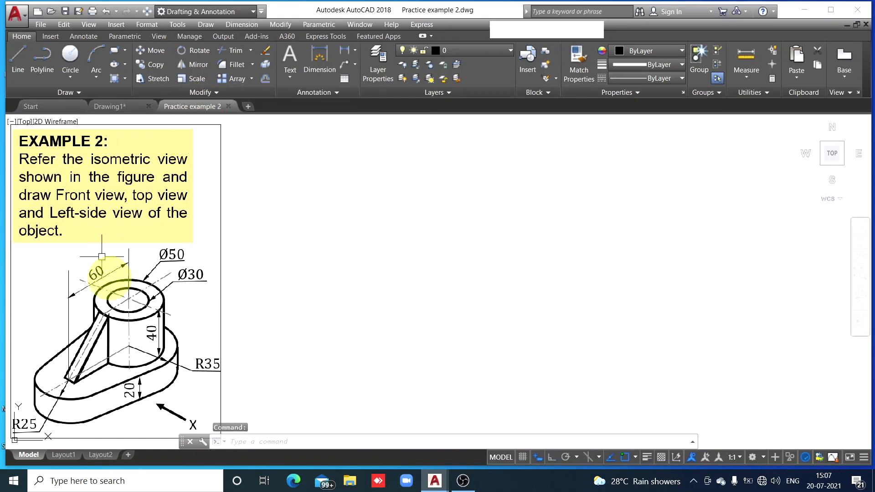
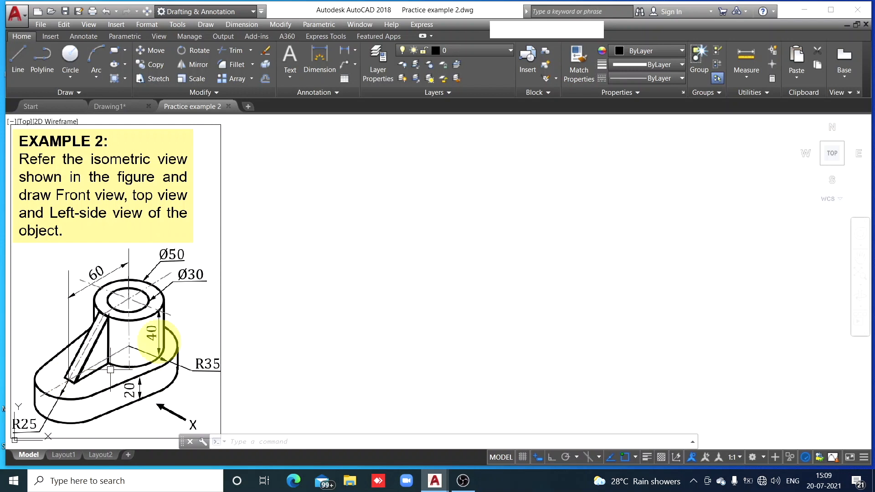
Recheck the isometric view in the Practice example 2 drawing and return to Drawing1
left_click(123, 104)
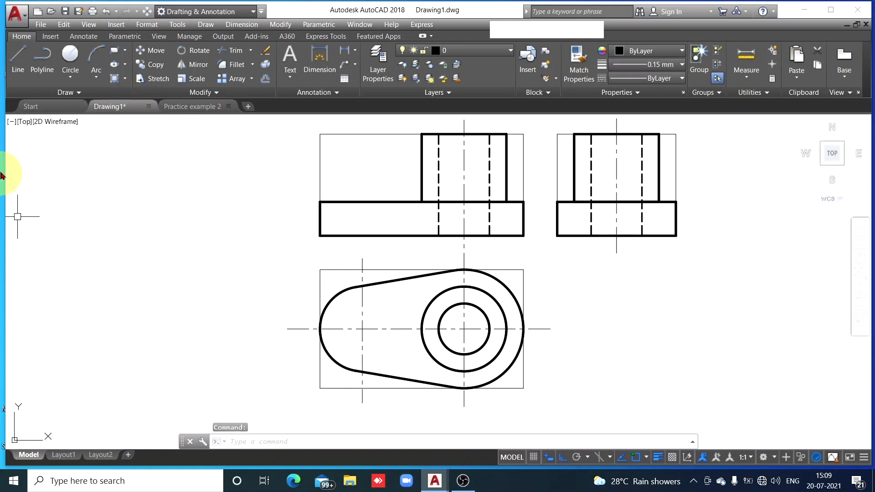
left_click(17, 72)
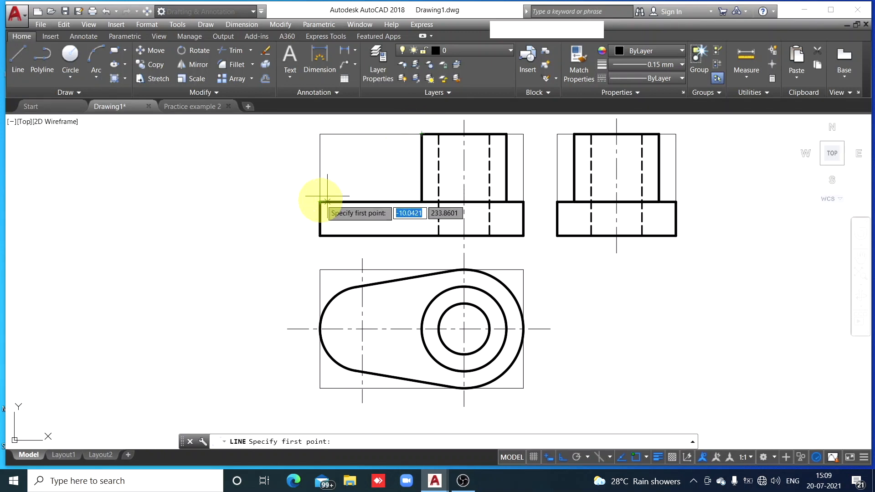
left_click(199, 107)
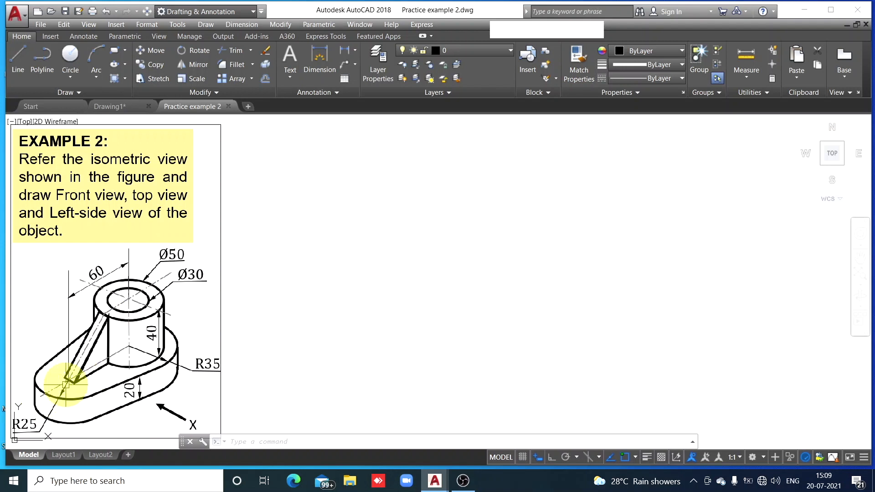
left_click(128, 108)
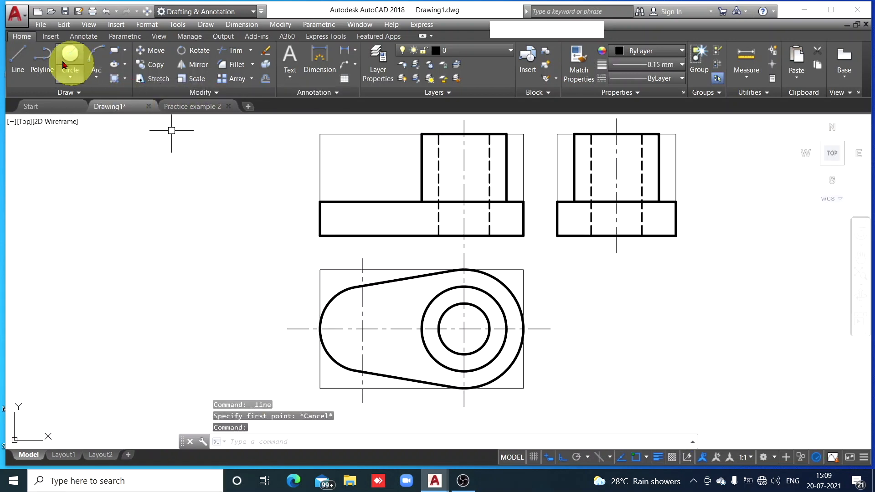
left_click(18, 57)
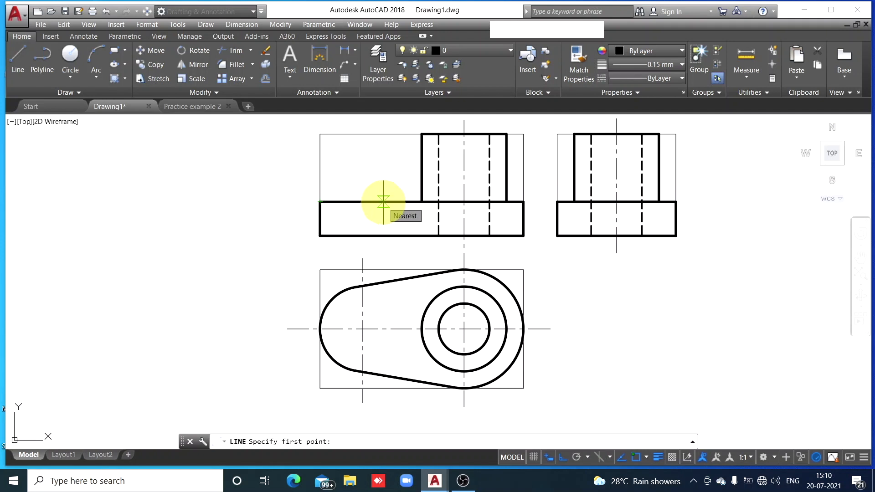
type("2")
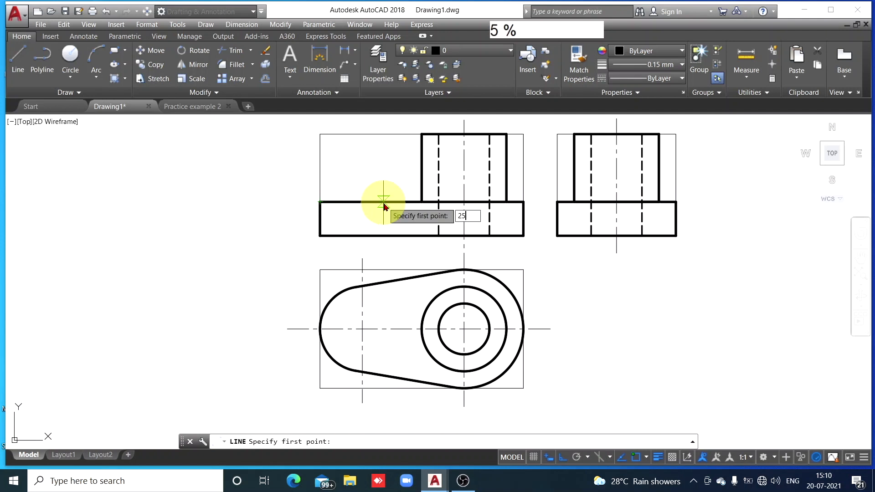
type("5")
key("Return")
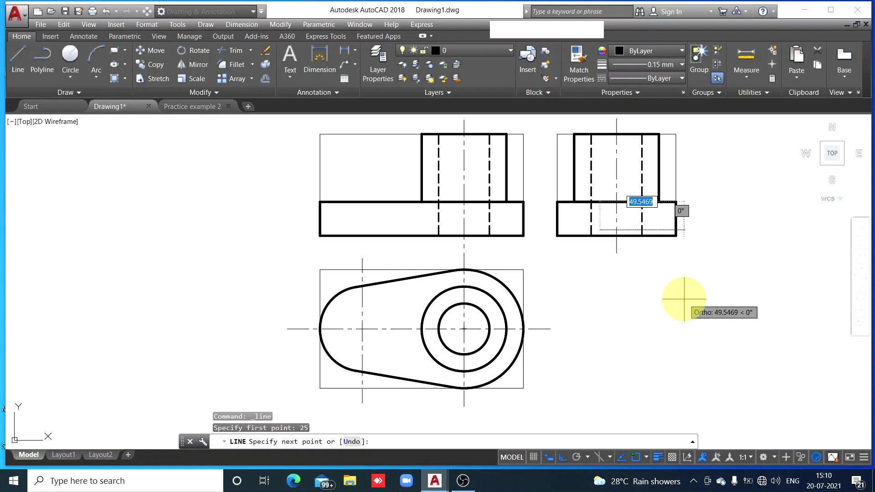
key("Escape")
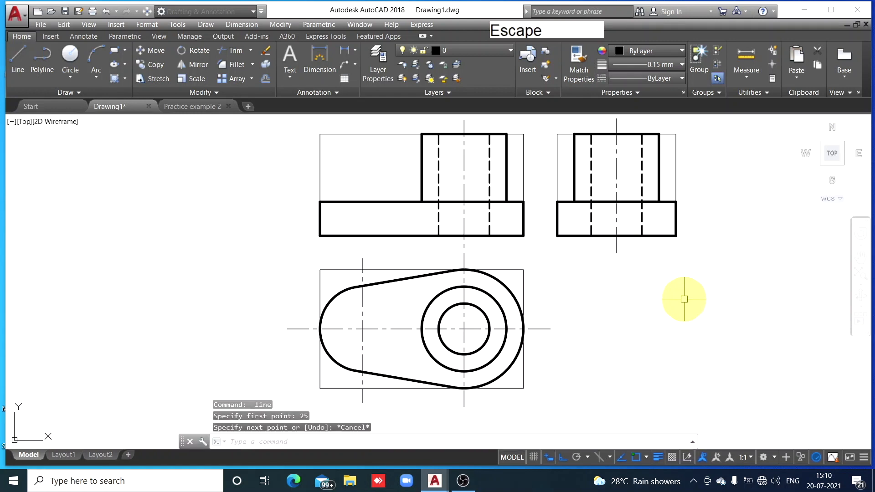
Draw the rib's sloping line in the front view from 25 right of the base's upper-left corner to the cylinder's top-left corner
left_click(17, 71)
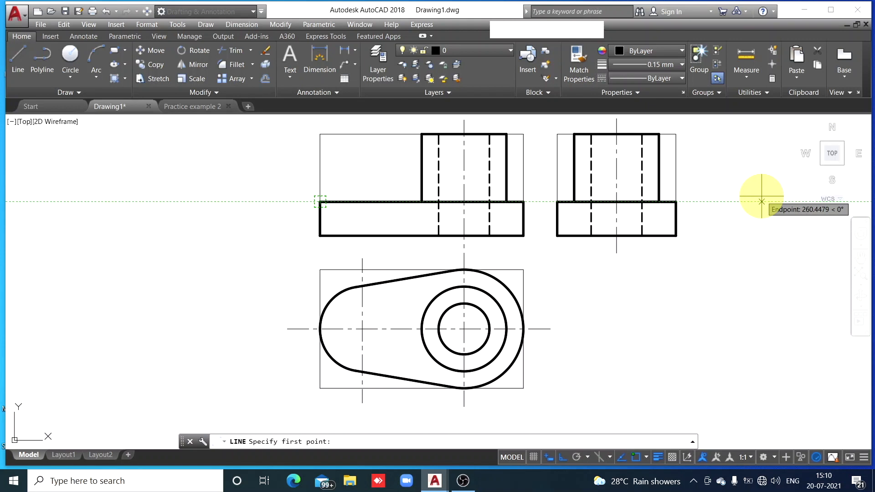
type("25")
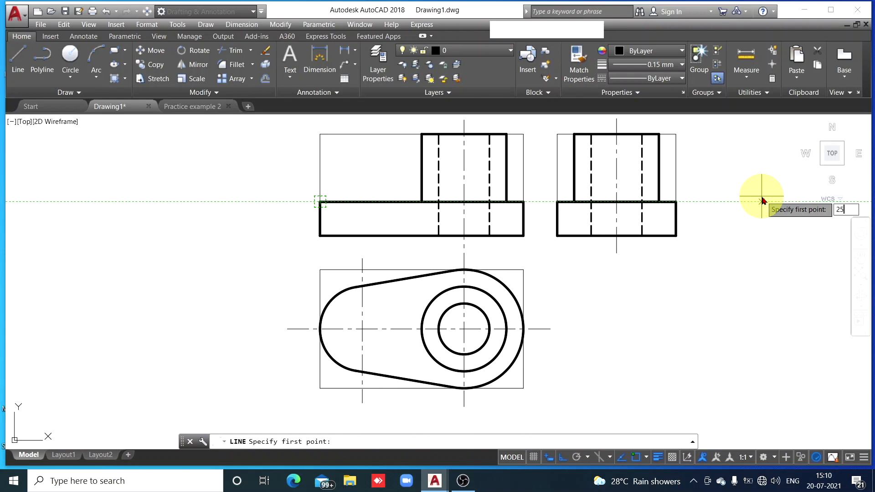
key("Return")
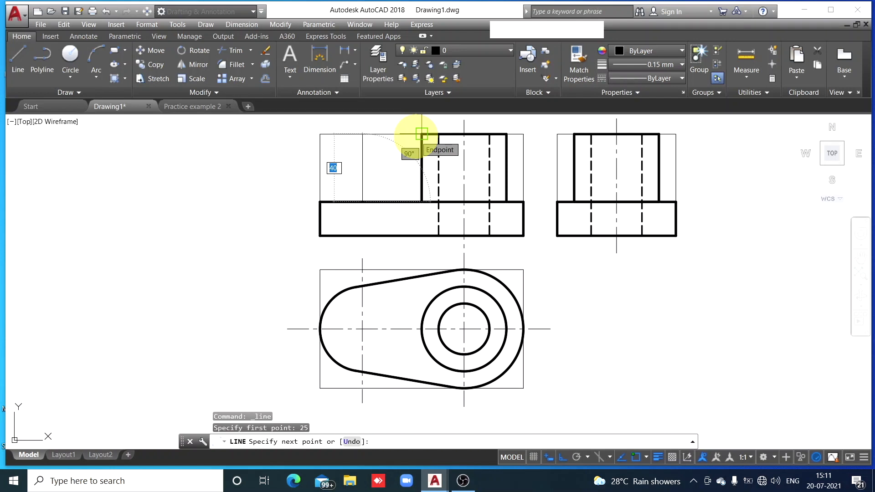
left_click(421, 134)
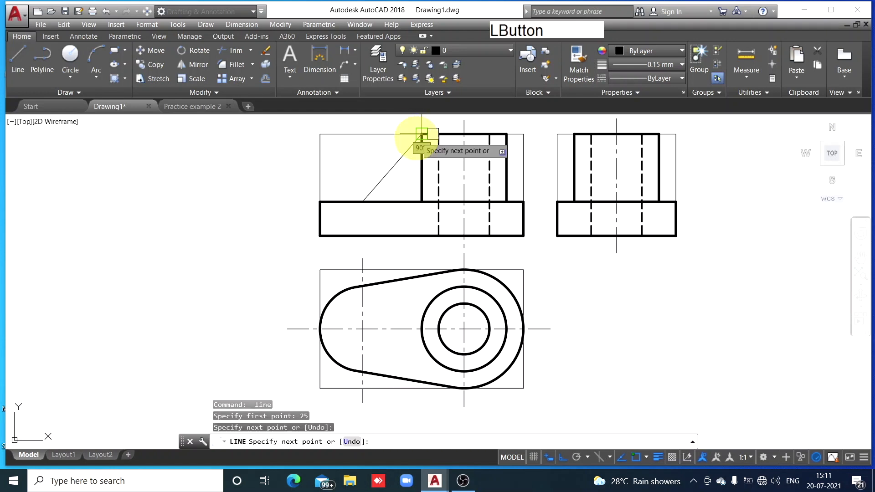
key("Escape")
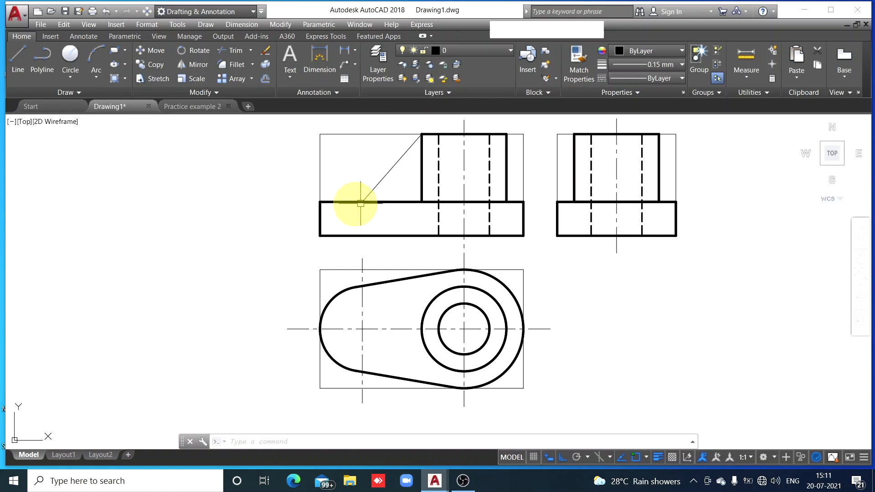
Match the properties of the base's top edge onto the rib's sloping line in the front view
left_click(347, 200)
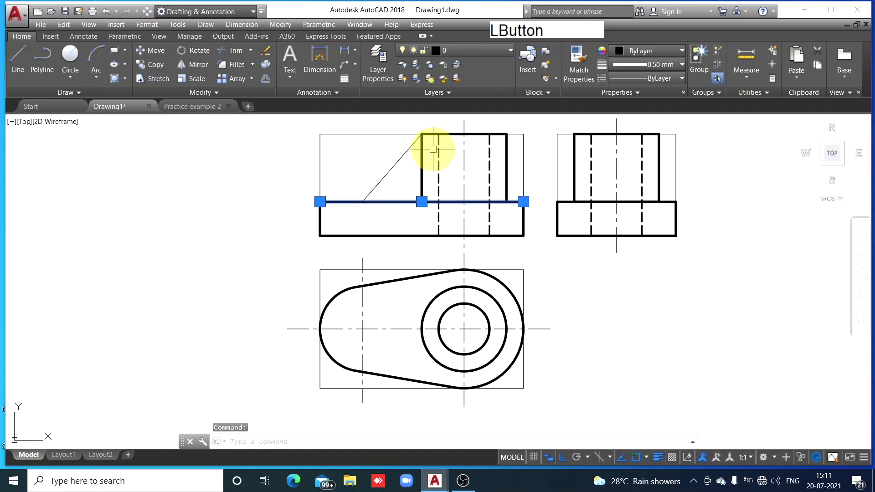
left_click(576, 68)
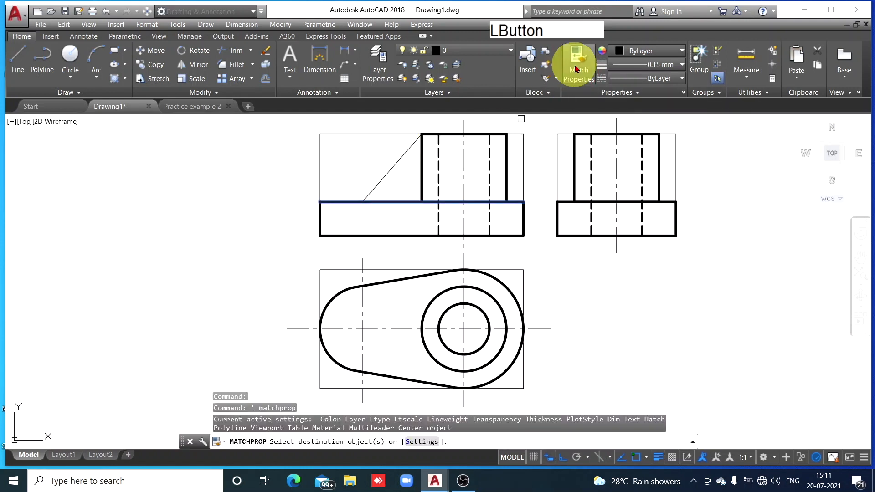
left_click(399, 159)
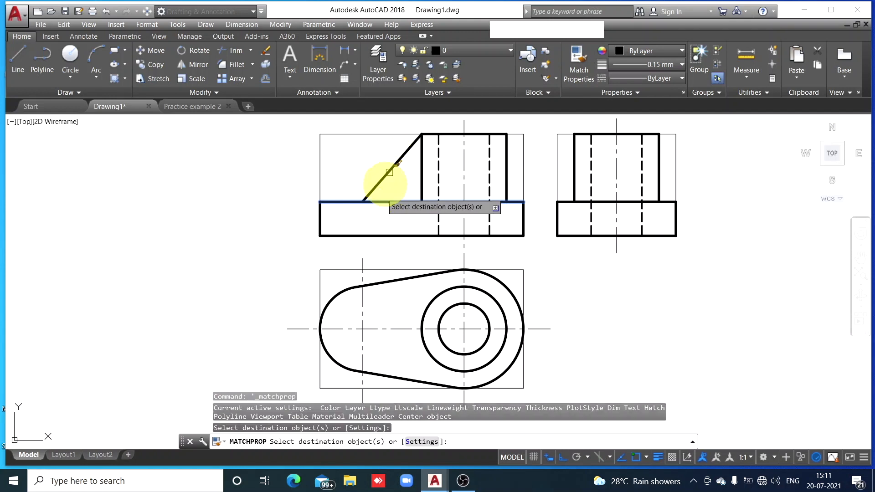
key("Escape")
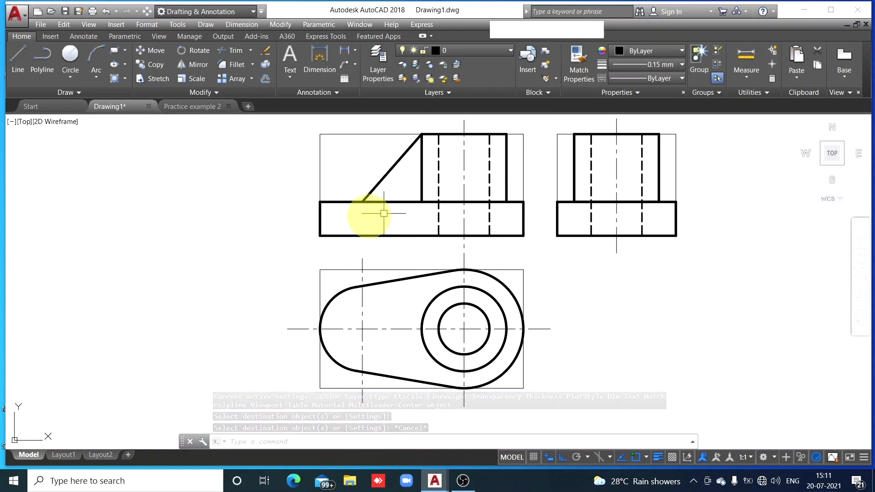
In the top view, draw a line from 5 below the left arc's centre 10 upward, continuing horizontally right to inside the hole circle
left_click(18, 72)
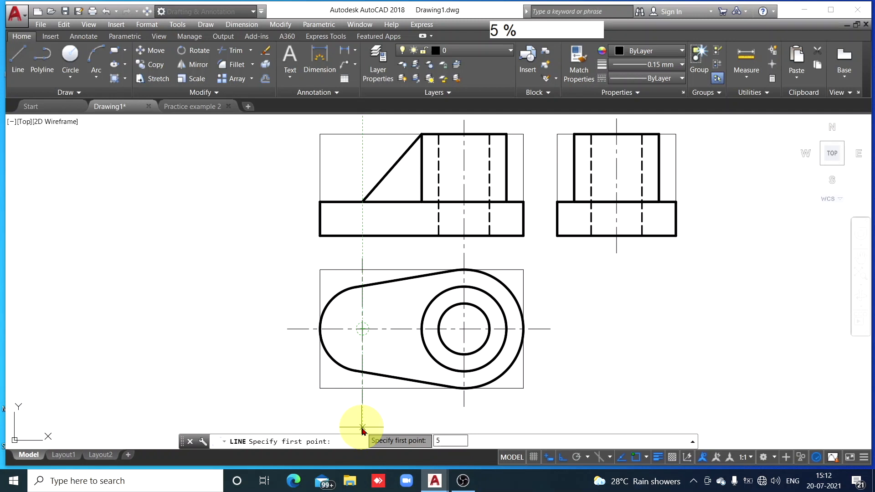
key("space")
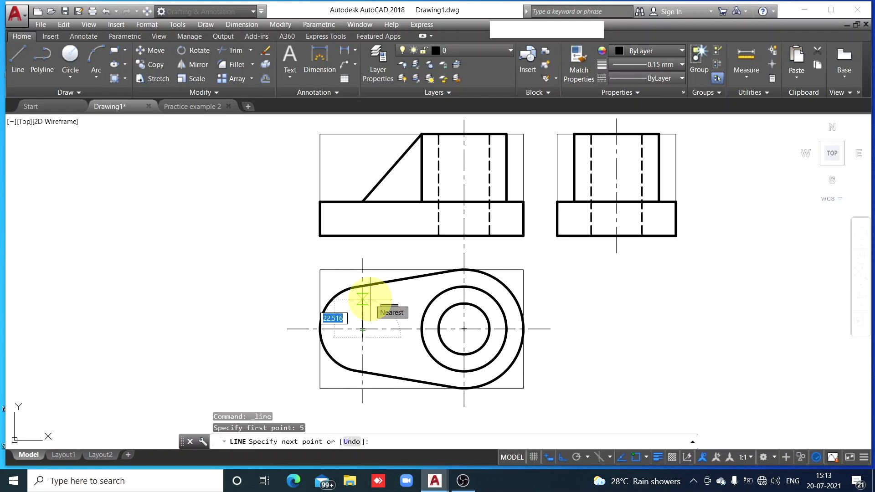
type("0")
key("Return")
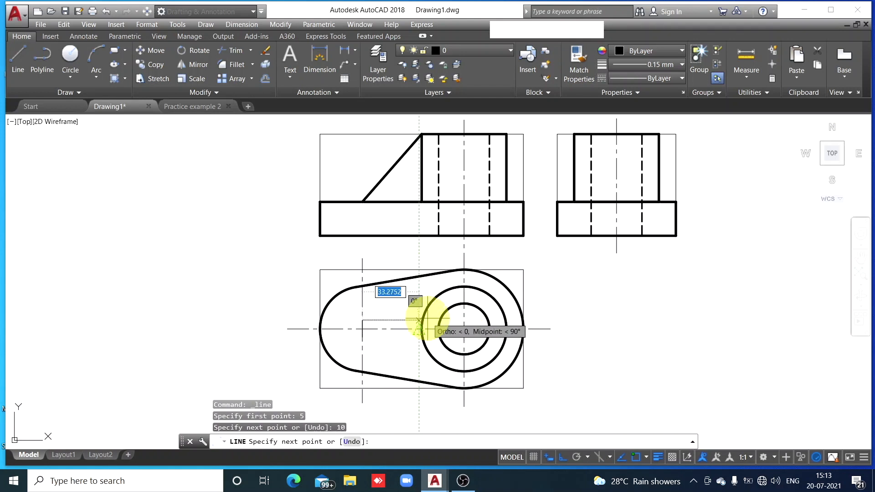
scroll(419, 320, "up", 10)
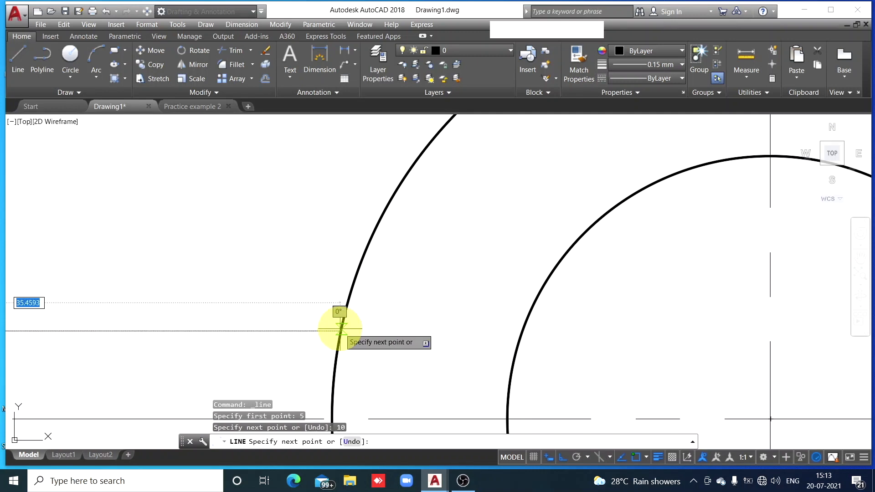
left_click(610, 339)
key("Escape")
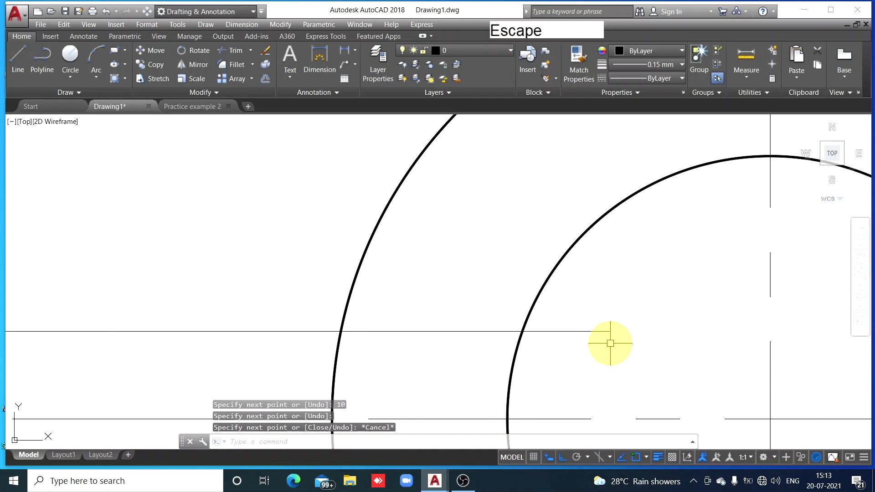
Trim the rib's horizontal line in the top view back to the outer cylinder circle
scroll(610, 344, "down", 4)
middle_click_drag(610, 344, 451, 241)
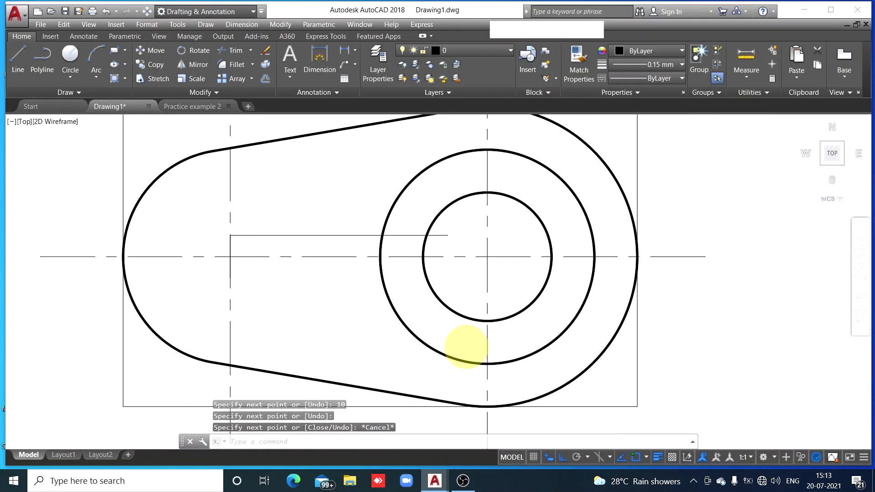
scroll(467, 347, "down", 2)
scroll(469, 348, "up", 4)
scroll(471, 349, "down", 6)
scroll(470, 349, "up", 6)
scroll(471, 349, "down", 6)
scroll(470, 350, "up", 6)
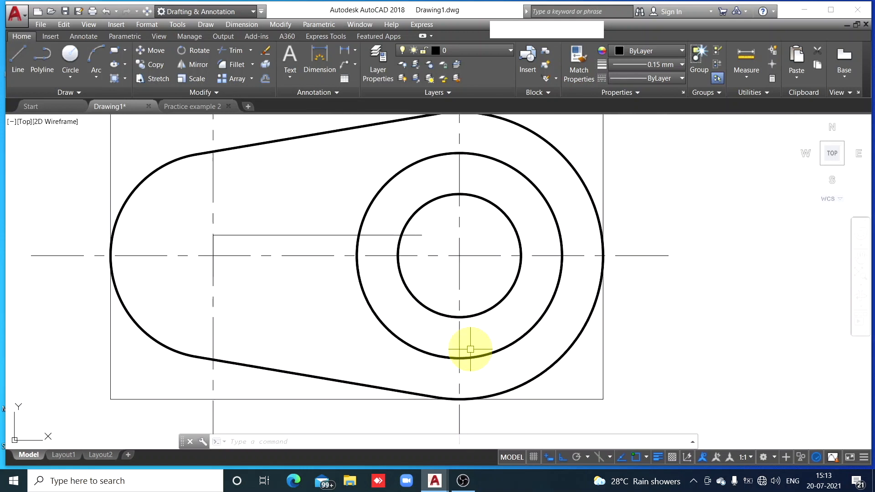
scroll(471, 350, "down", 6)
scroll(470, 350, "up", 7)
scroll(470, 351, "down", 7)
scroll(470, 351, "up", 3)
scroll(470, 351, "down", 4)
scroll(471, 351, "up", 5)
scroll(471, 351, "down", 6)
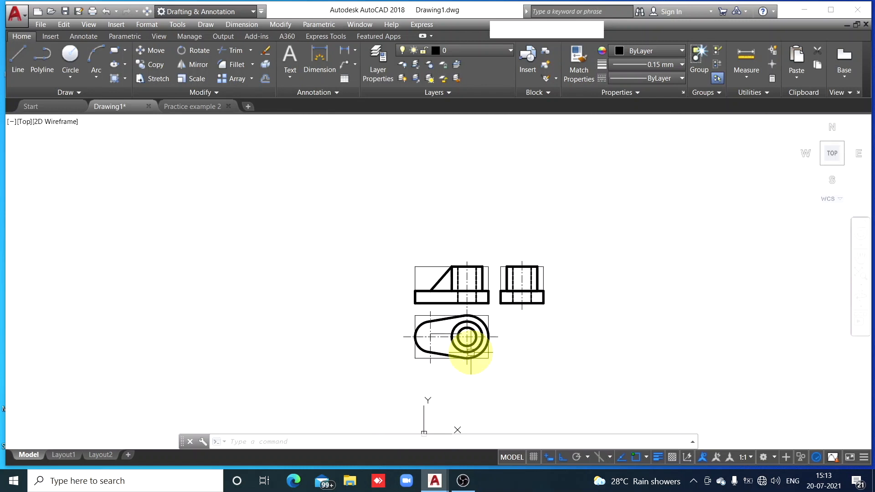
scroll(470, 352, "up", 8)
key("Escape")
key("Escape")
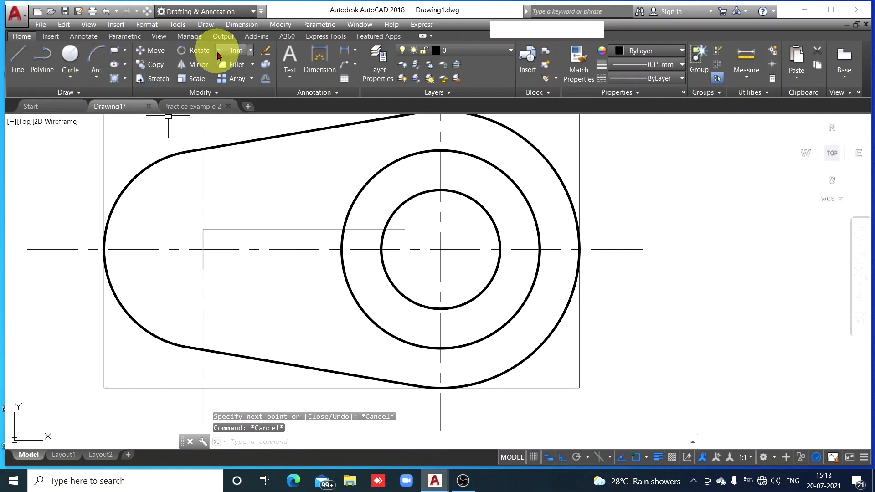
left_click(238, 53)
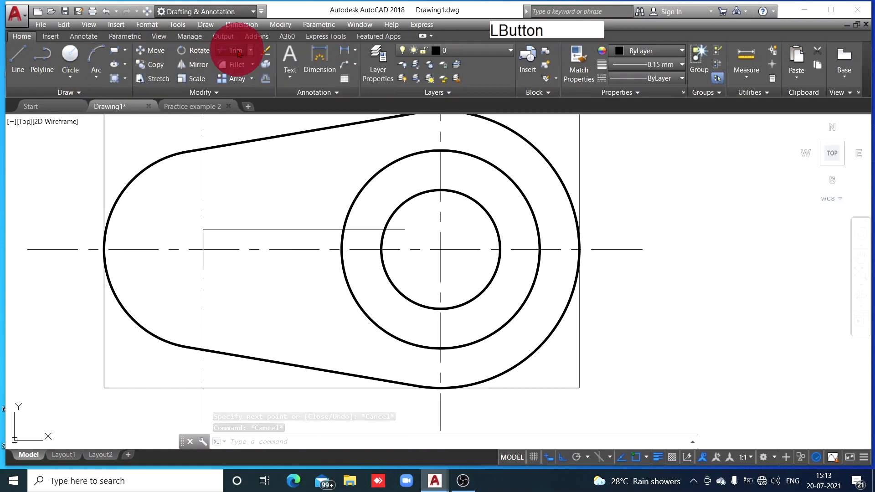
key("space")
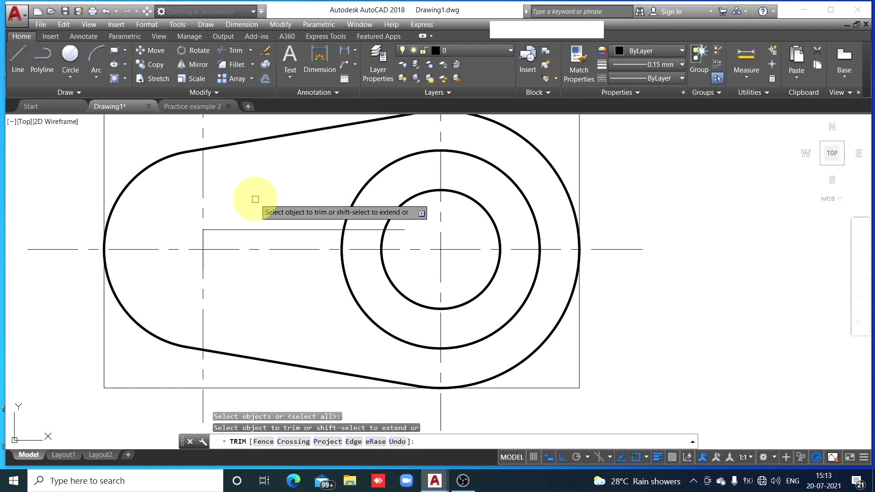
left_click(403, 228)
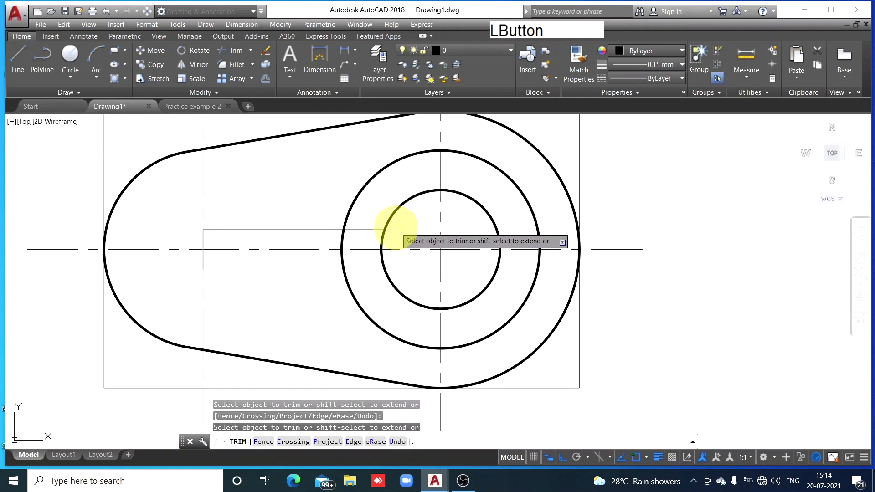
left_click(363, 226)
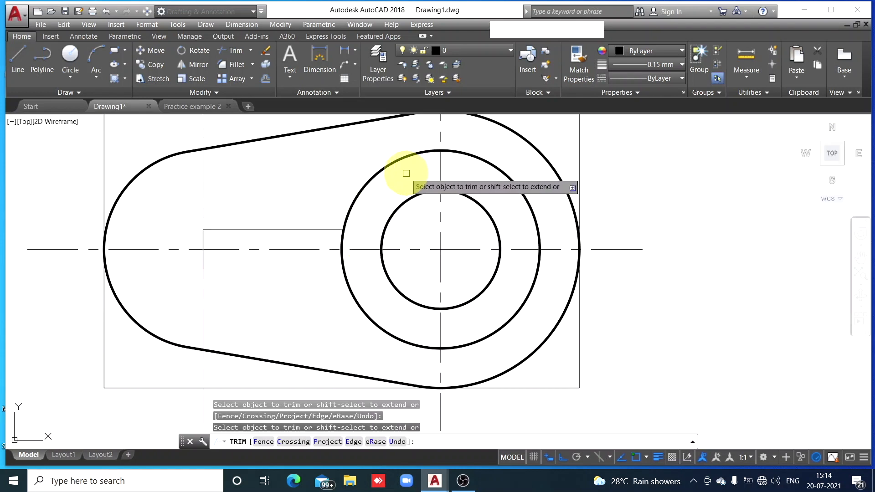
key("Escape")
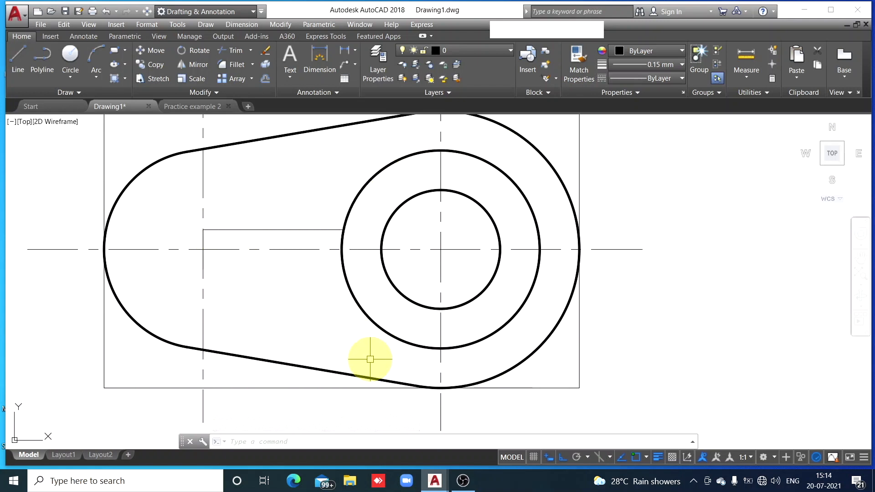
Offset the rib's horizontal line in the top view 10 downward, to the opposite side of the horizontal centreline
left_click(296, 230)
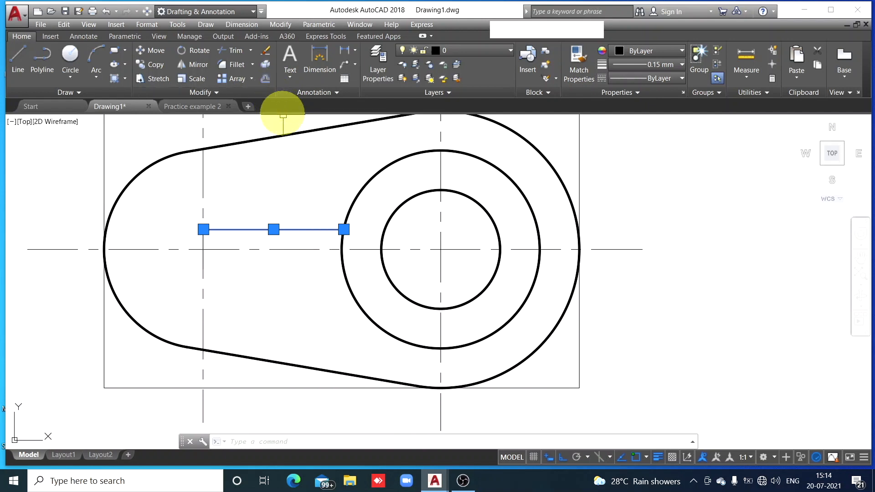
key("Escape")
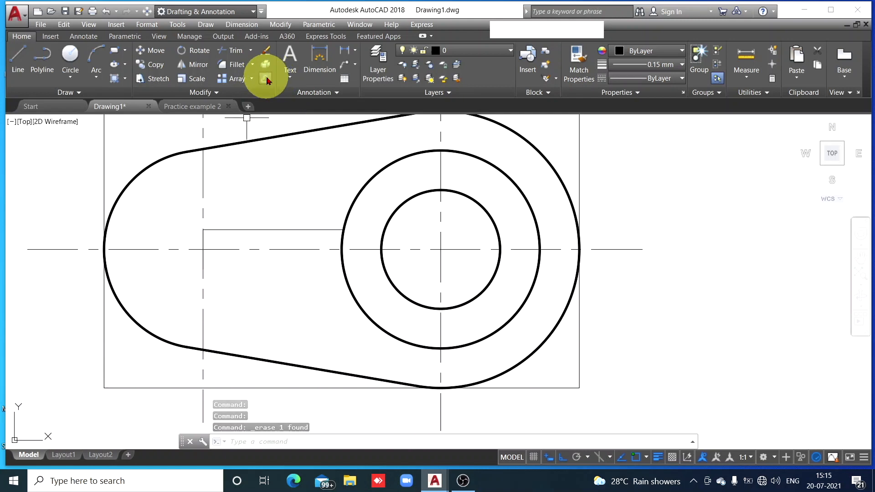
left_click(266, 78)
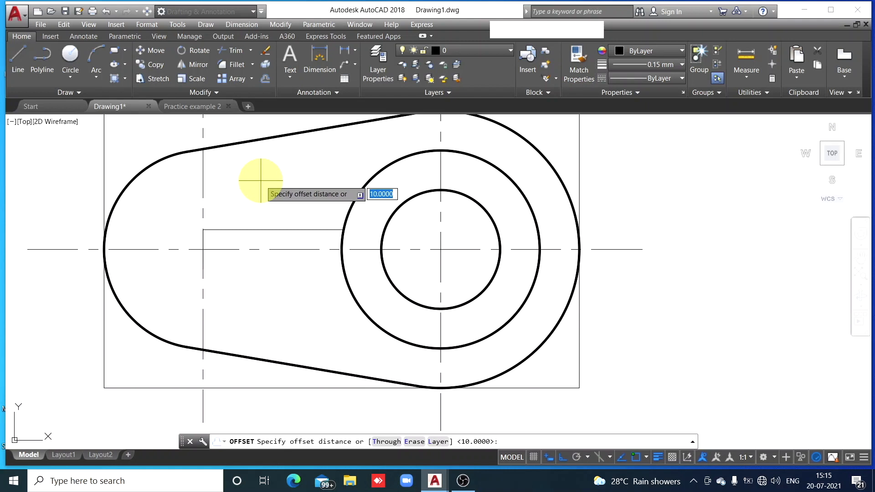
key("space")
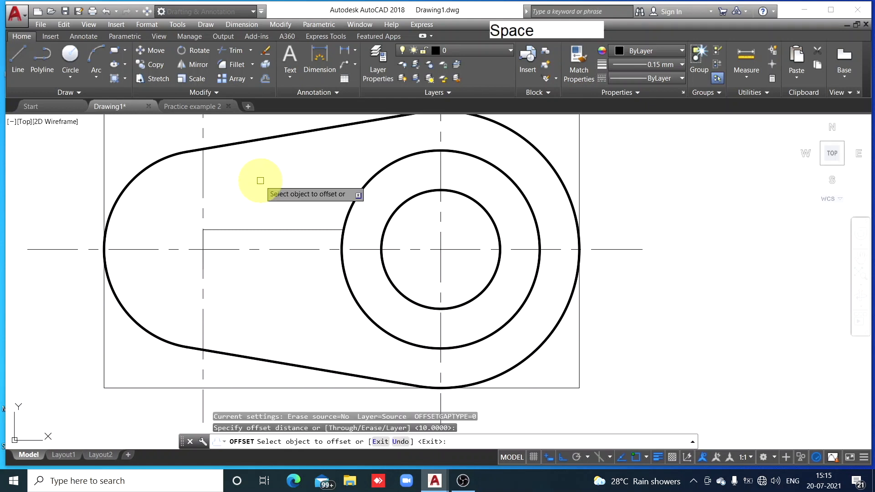
left_click(265, 229)
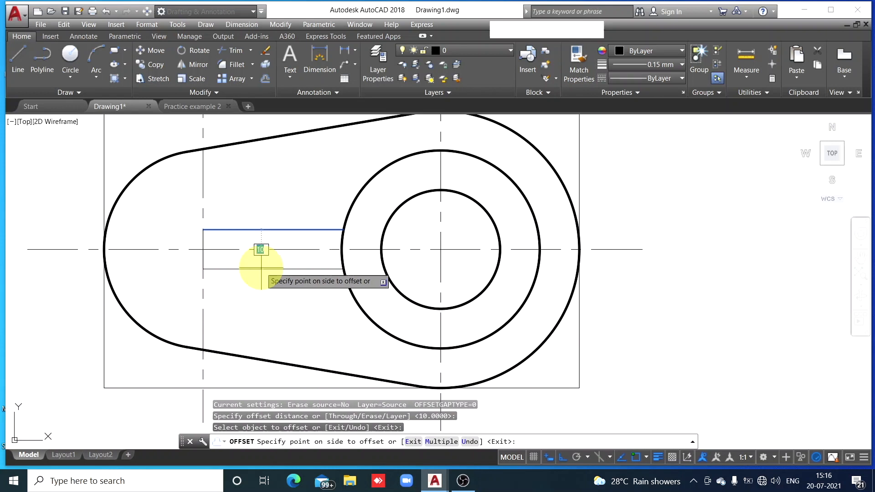
left_click(261, 268)
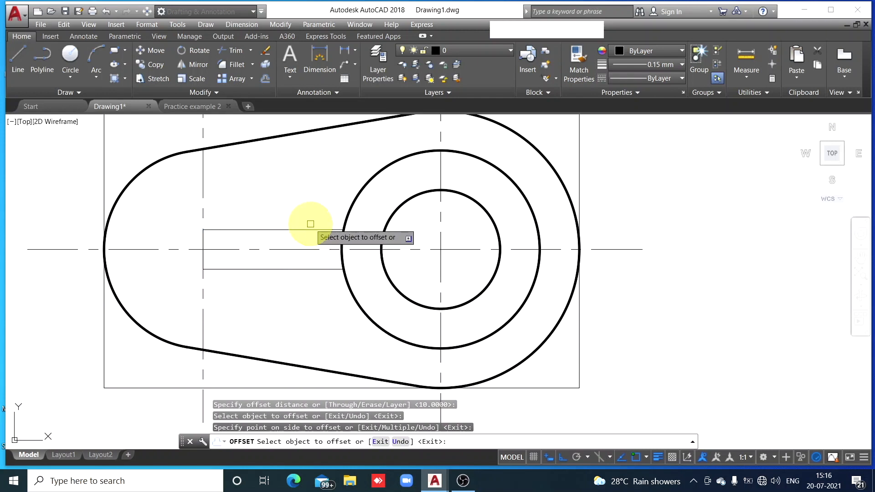
key("Escape")
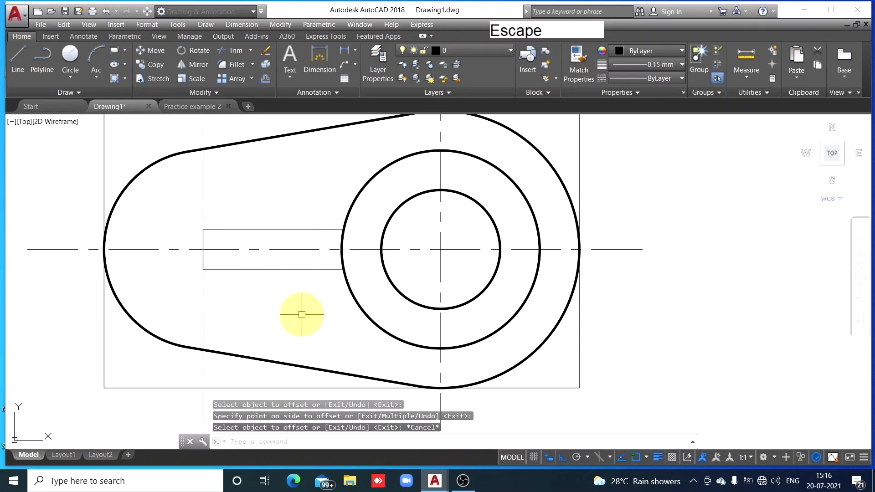
Match the properties of the outline's upper tangent line onto the rib's two horizontal lines and vertical end line in the top view
left_click(233, 143)
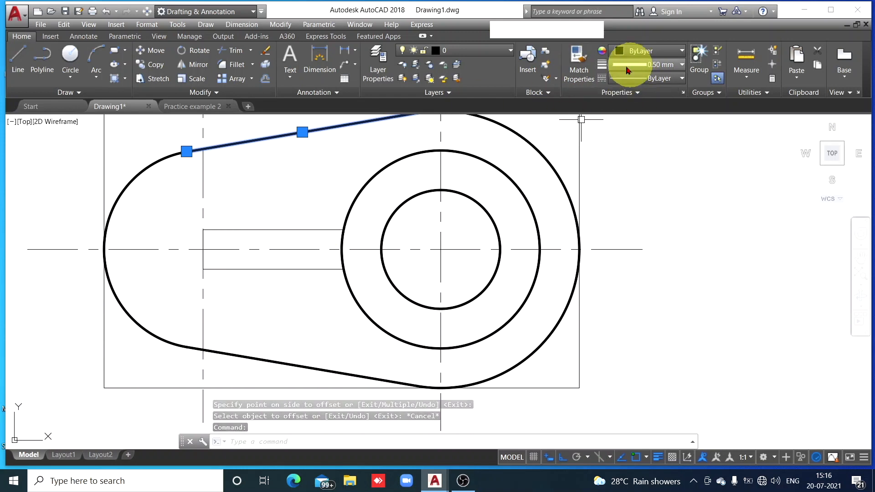
left_click(577, 63)
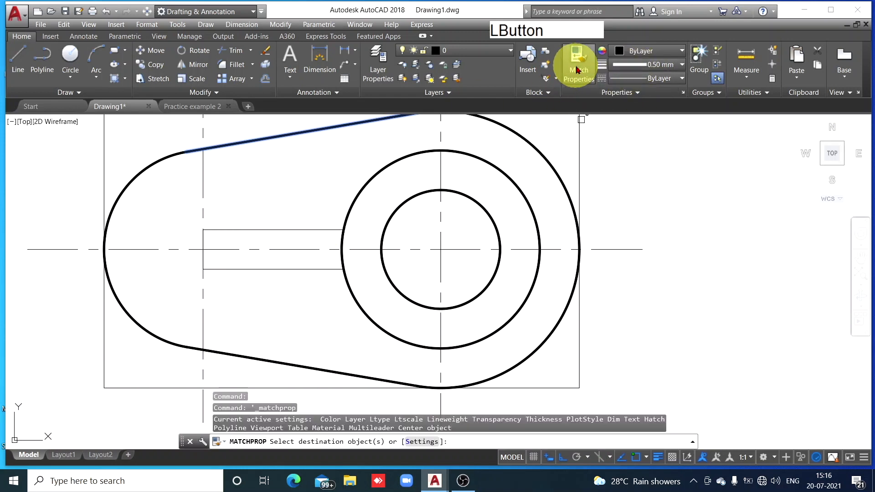
left_click(270, 229)
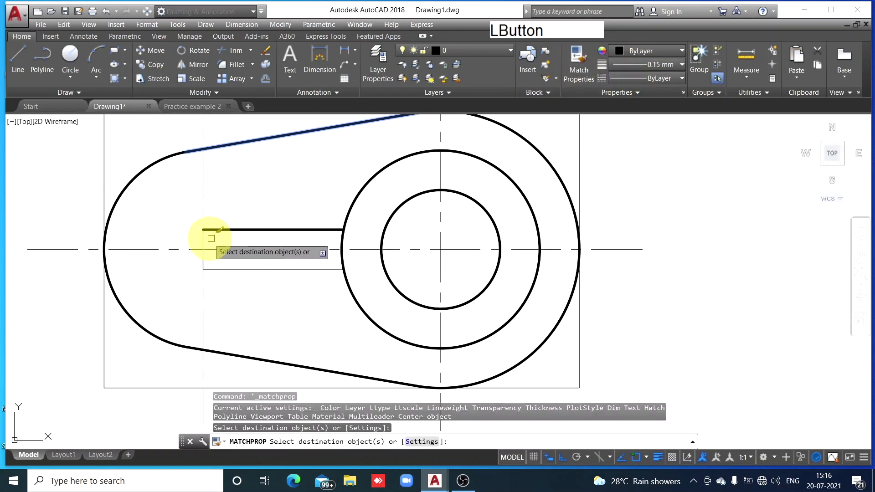
left_click(241, 269)
key("Escape")
In the left-side view, draw a vertical line from 5 right of the cylinder's top-edge midpoint down to the base's top edge
scroll(303, 306, "down", 3)
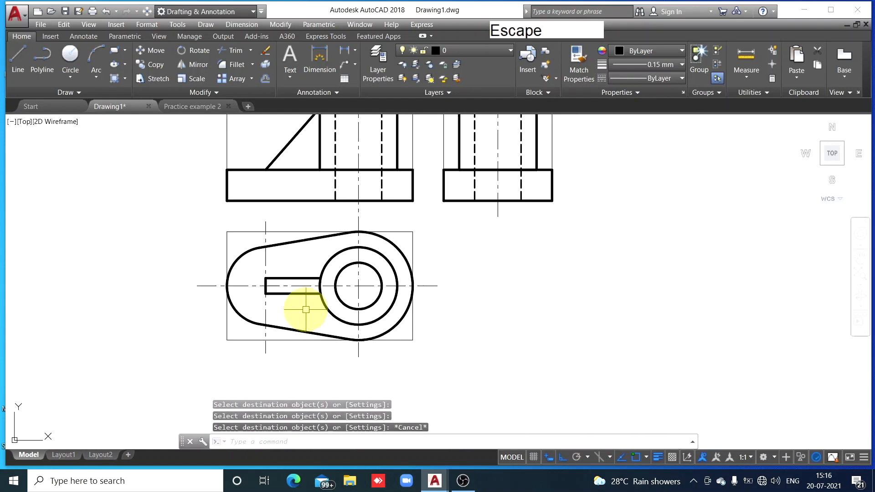
scroll(306, 309, "up", 2)
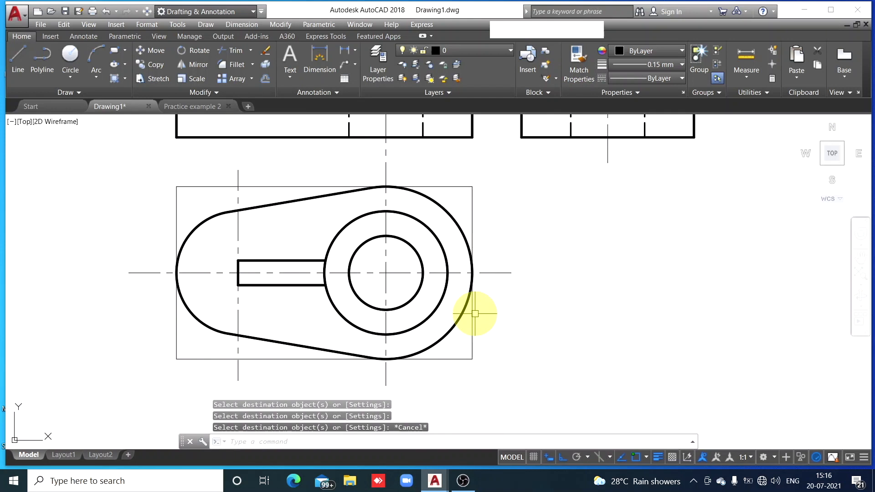
mouse_move(577, 311)
middle_mouse_down()
mouse_move(522, 381)
mouse_move(463, 428)
middle_mouse_up()
scroll(463, 428, "up", 1)
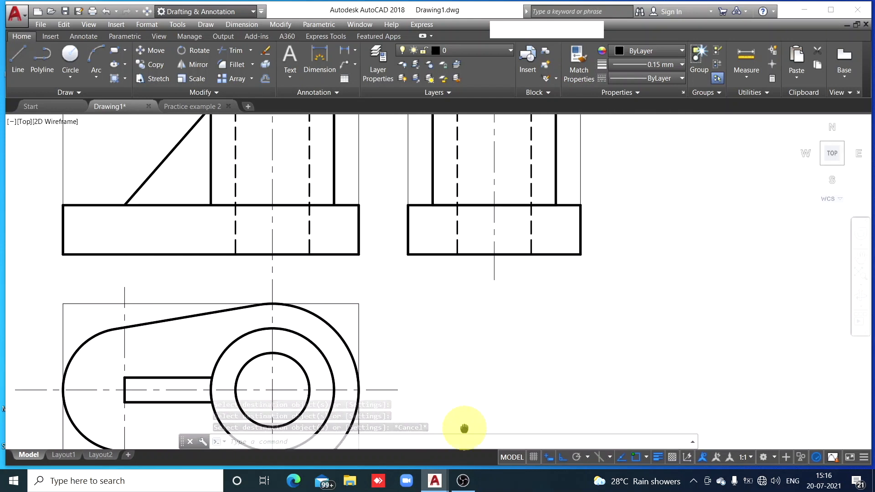
scroll(464, 427, "up", 1)
scroll(467, 421, "down", 3)
middle_click_drag(629, 367, 626, 291)
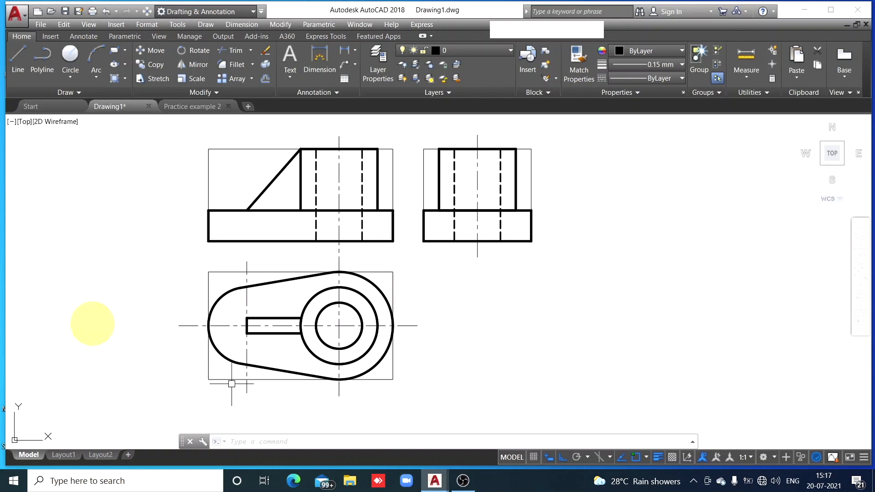
left_click(22, 73)
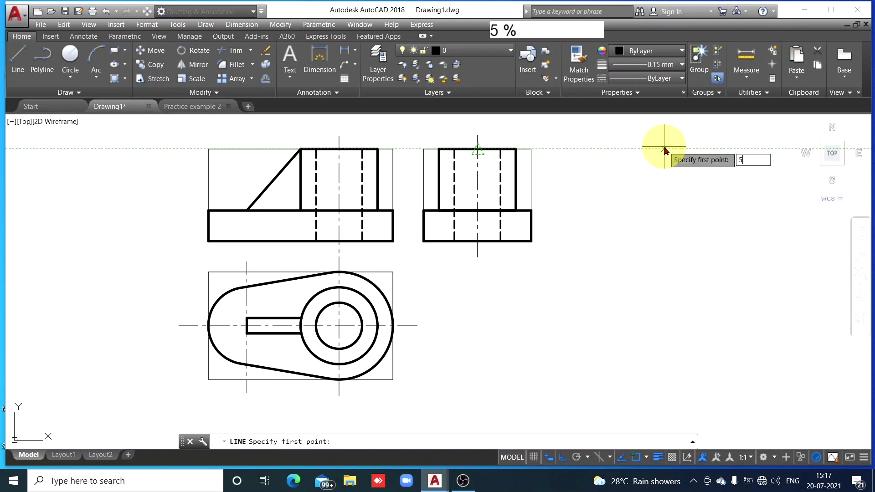
key("Return")
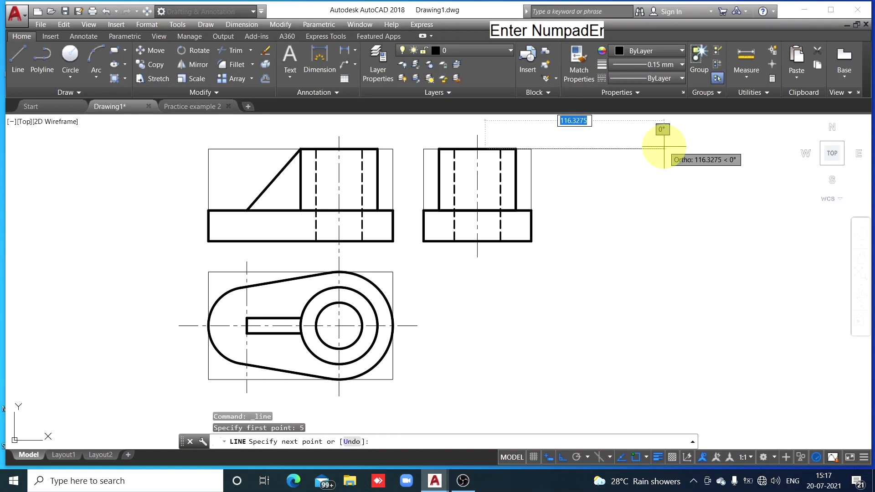
left_click(482, 210)
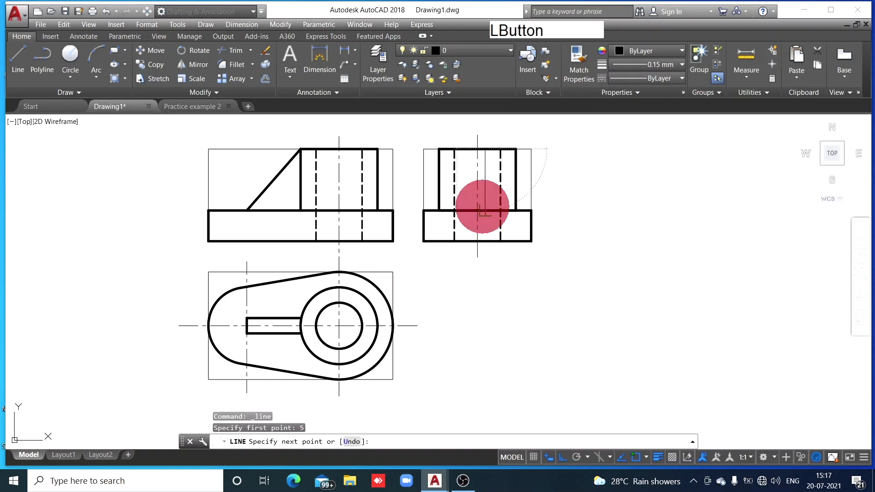
key("Escape")
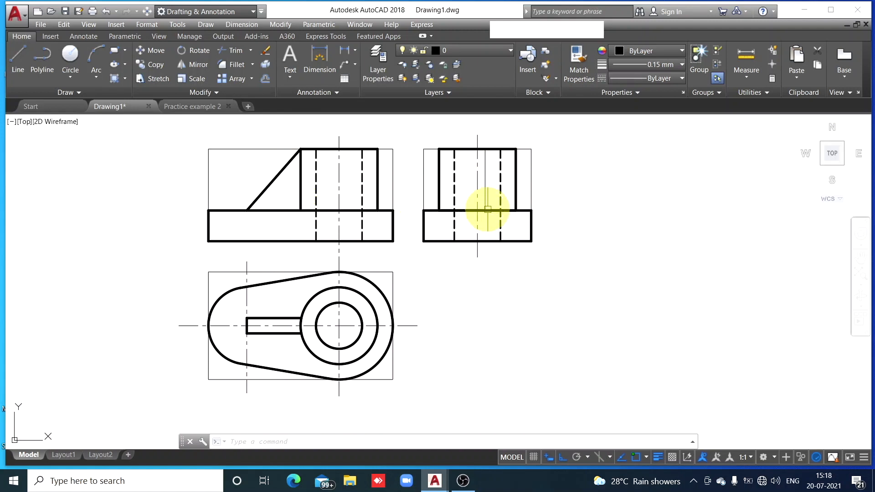
Copy the rib's vertical line in the left-side view 10 to the left, across the centreline
left_click(485, 179)
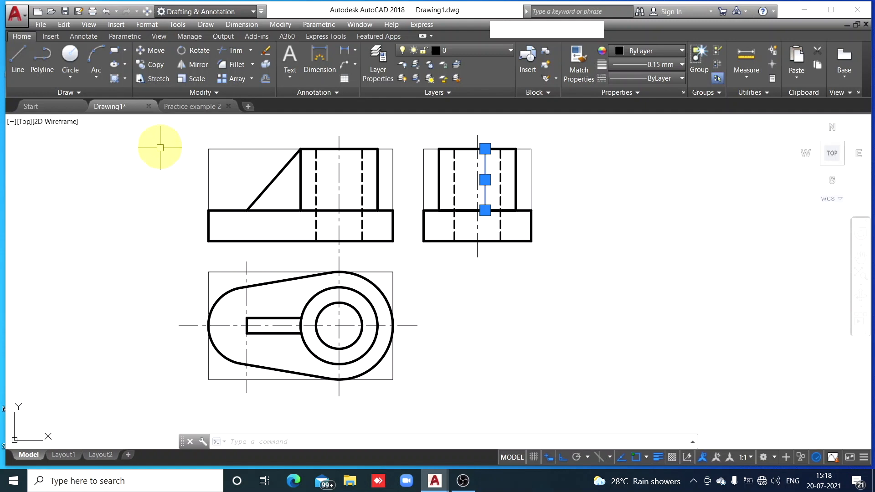
left_click(156, 66)
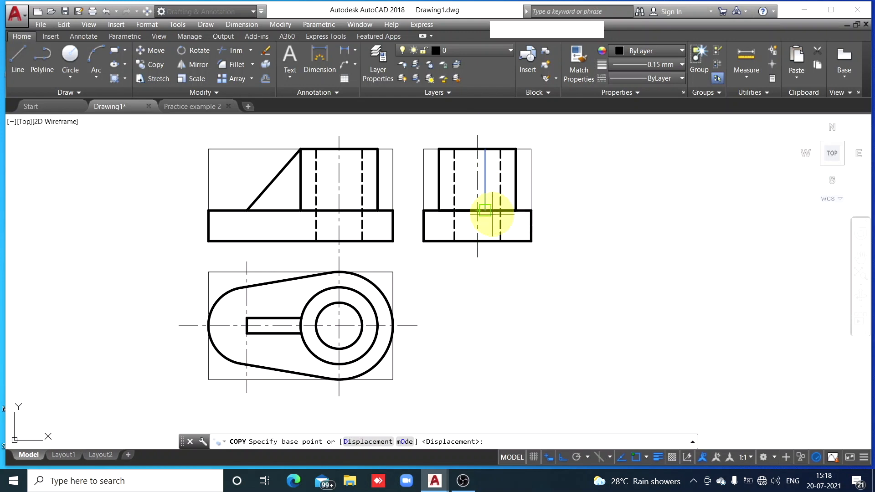
scroll(492, 213, "up", 4)
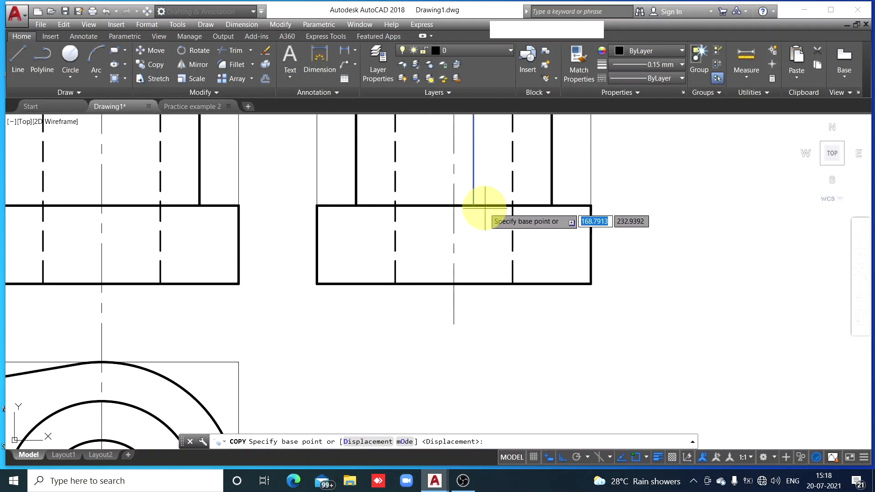
left_click(474, 206)
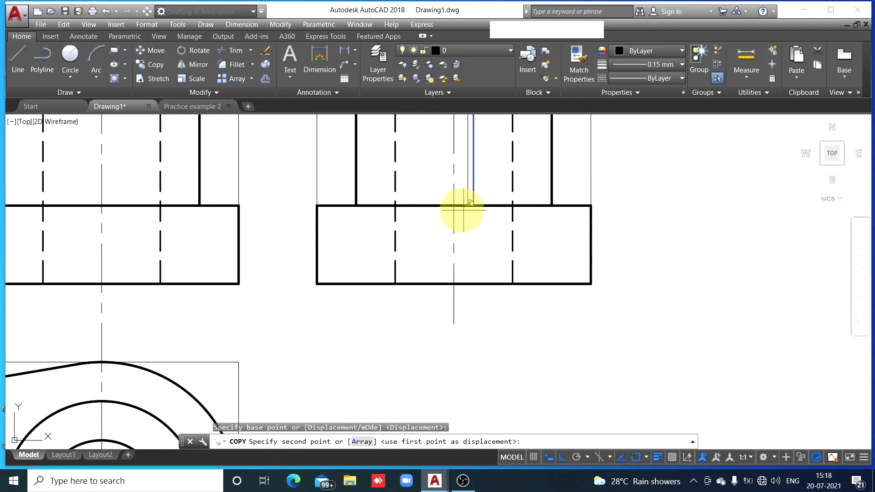
type("10")
key("Return")
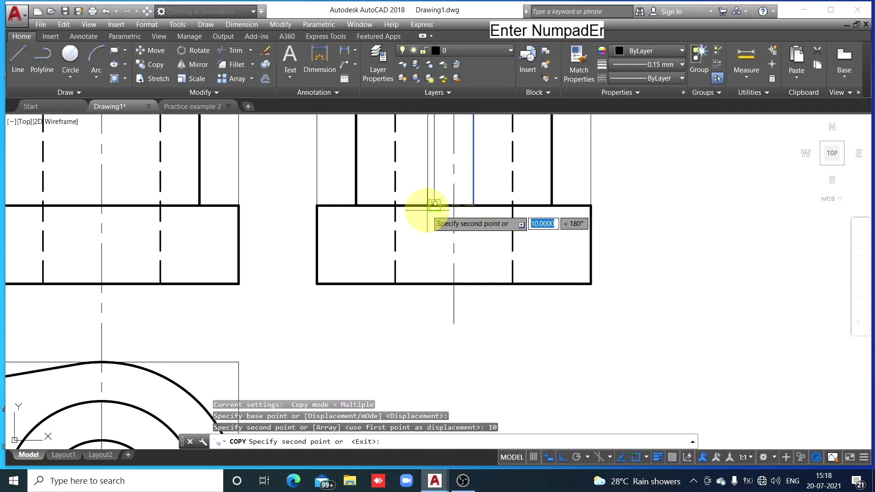
key("Escape")
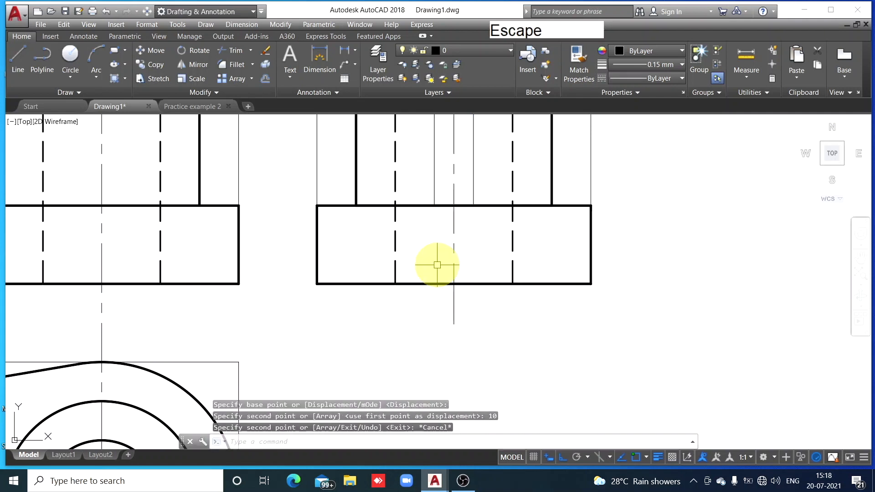
Match the properties of the cylinder's right edge onto the rib's two vertical lines in the left-side view
scroll(535, 248, "down", 2)
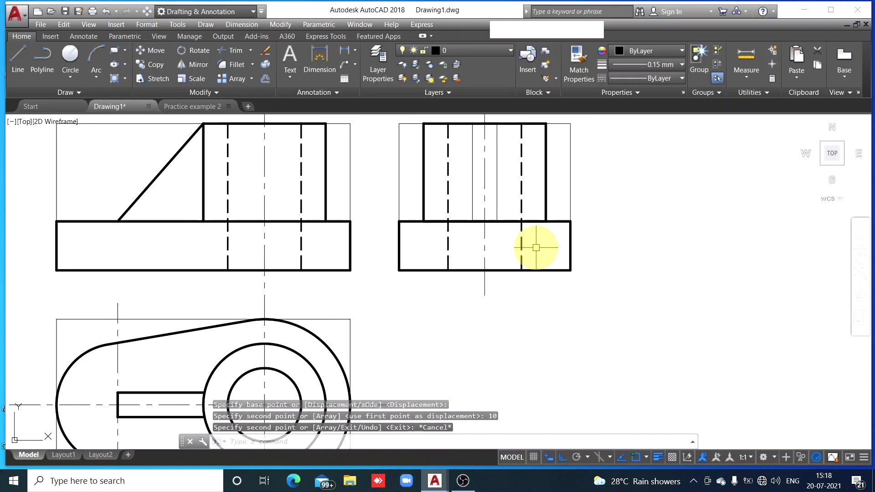
left_click(545, 178)
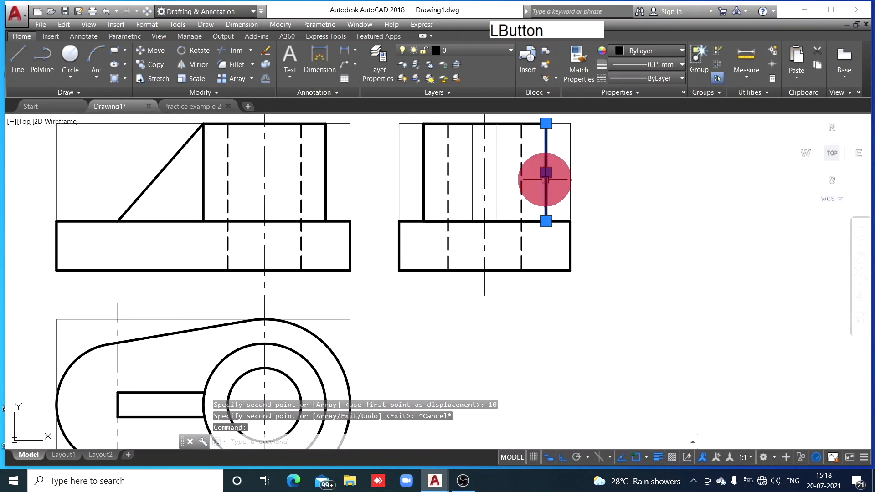
left_click(578, 73)
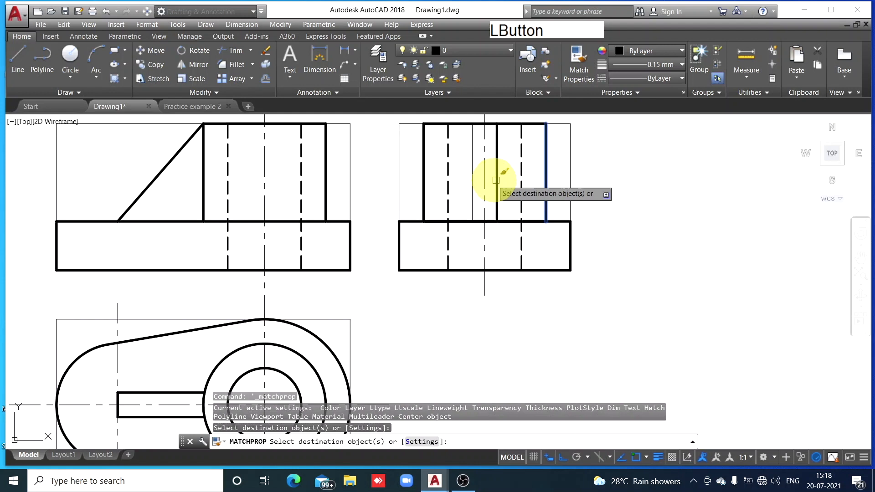
left_click(471, 177)
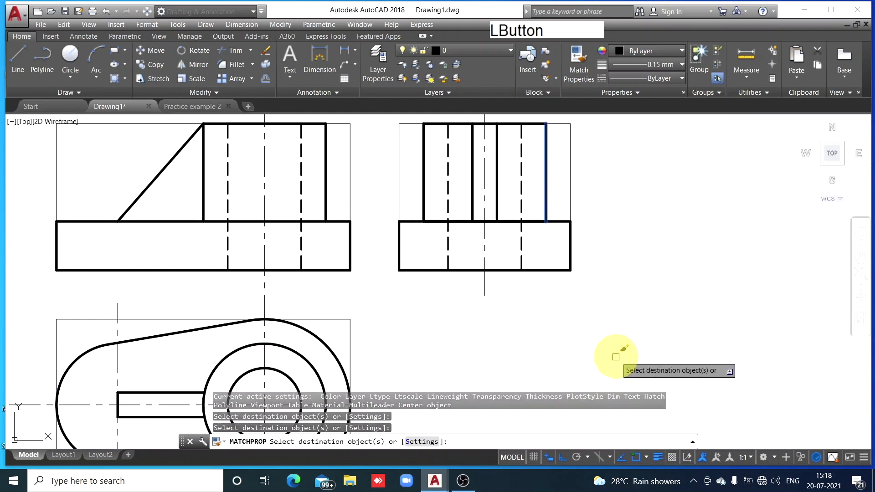
key("Escape")
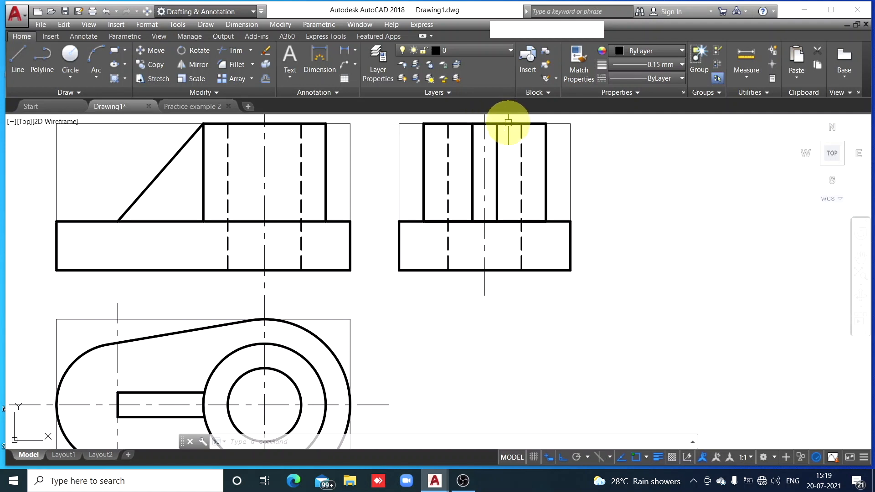
Examine the rib lines in the front and left-side views and the overall layout of all three views
mouse_move(520, 166)
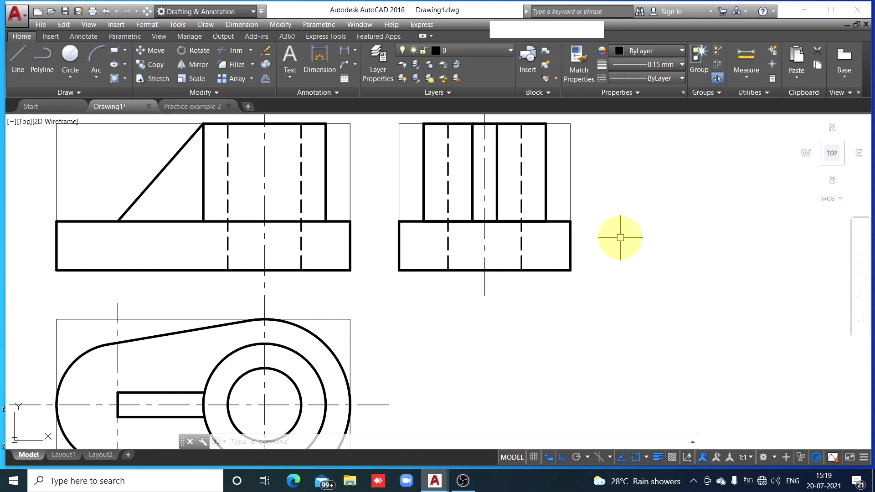
mouse_move(617, 233)
middle_mouse_down()
mouse_move(752, 326)
mouse_move(773, 328)
middle_mouse_up()
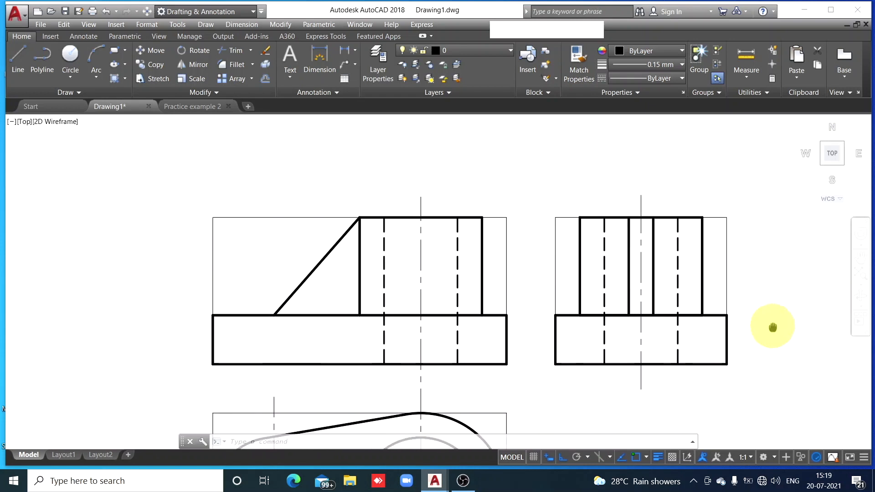
scroll(772, 325, "up", 3)
scroll(772, 326, "down", 2)
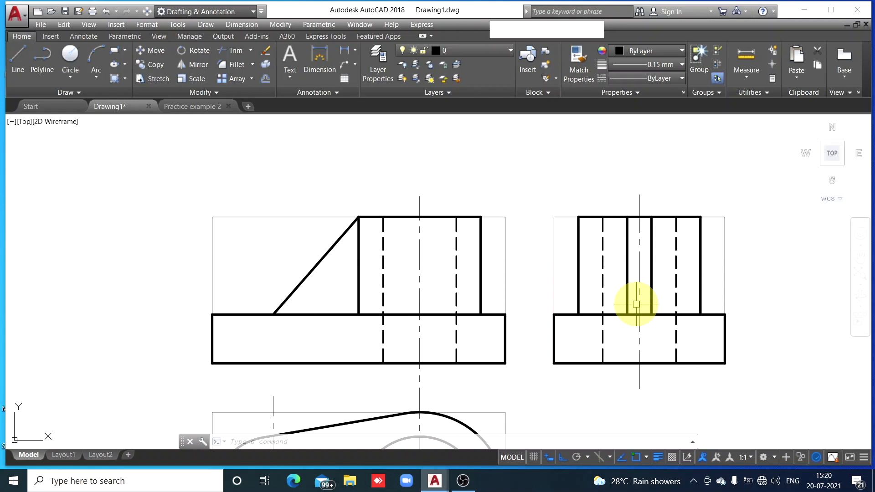
scroll(637, 307, "down", 2)
middle_click_drag(643, 354, 545, 280)
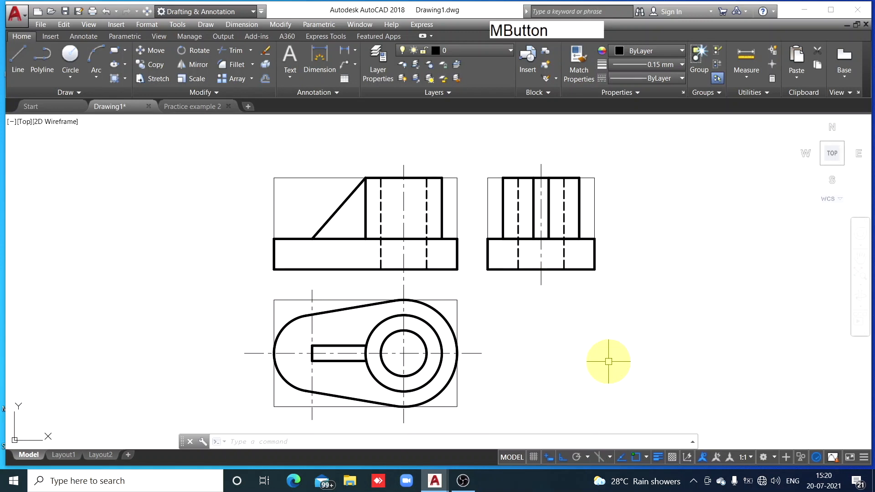
middle_click(617, 339)
middle_click(618, 338)
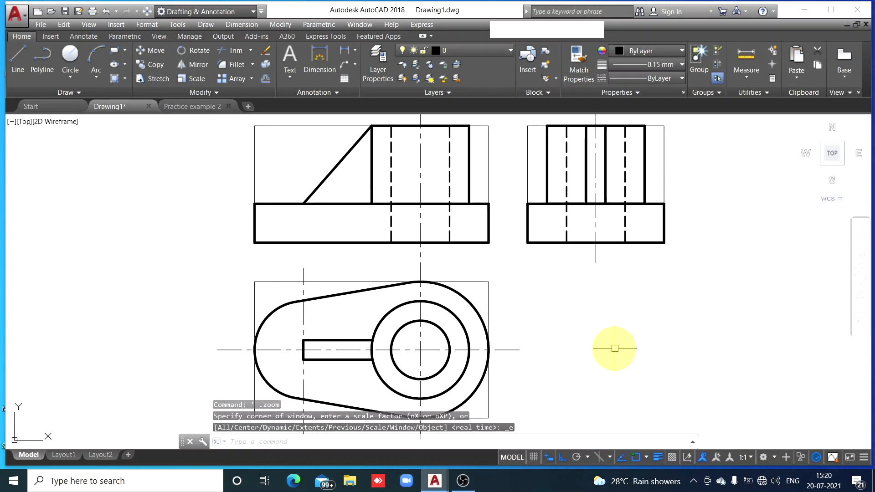
scroll(466, 355, "down", 2)
middle_click_drag(461, 296, 410, 248)
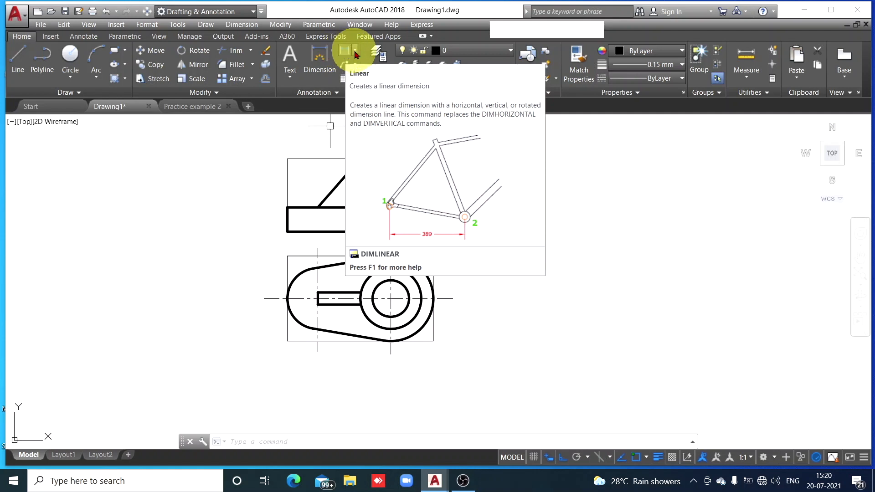
Add a linear dimension for the base's thickness in the front view, placed just outside its left edge
left_click(355, 52)
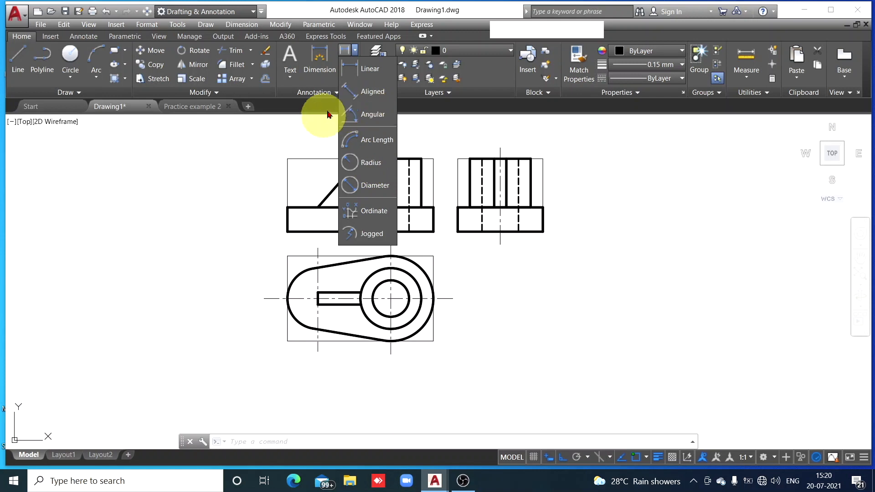
left_click(346, 49)
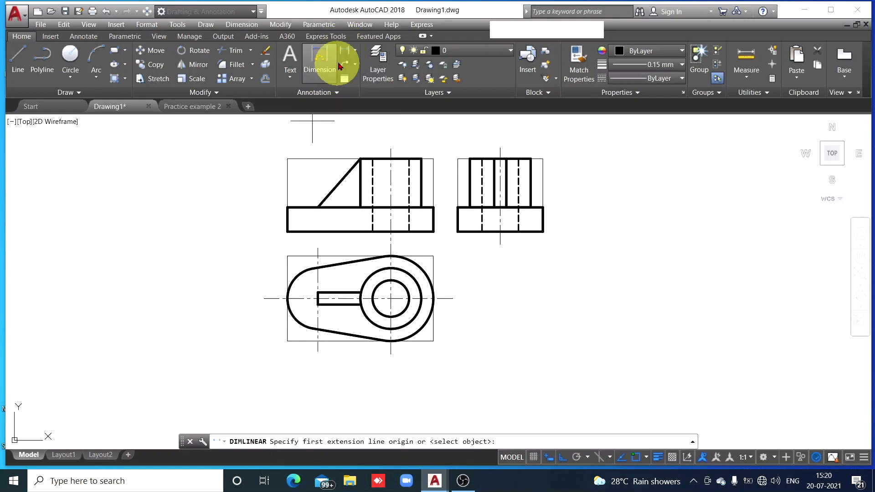
left_click(288, 207)
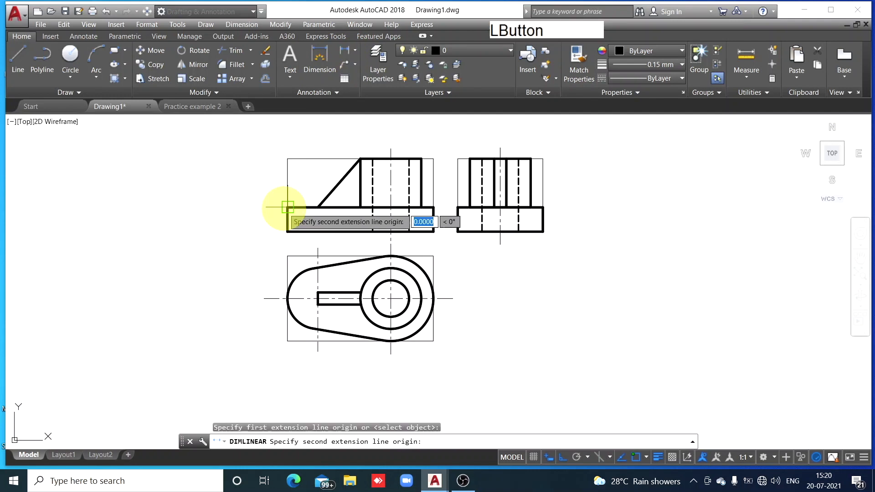
left_click(287, 231)
left_click(262, 220)
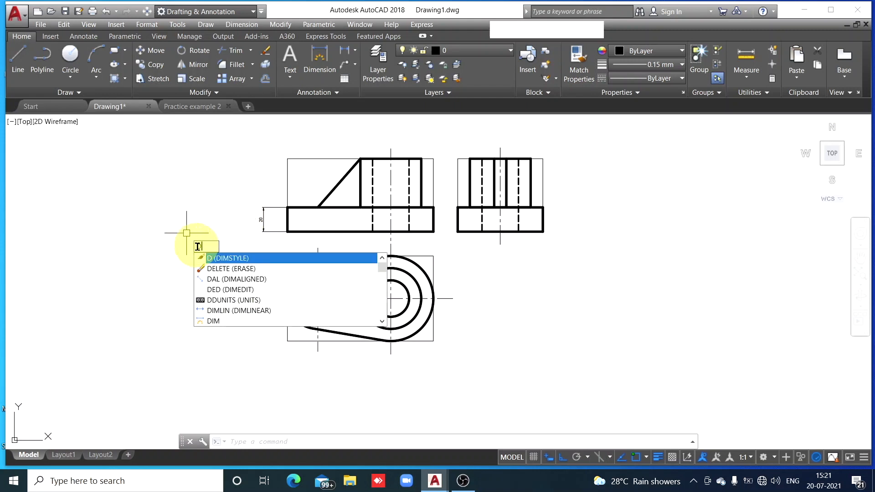
Modify the ISO-25 dimension style so that its dimension lines and extension lines are blue
left_click(239, 259)
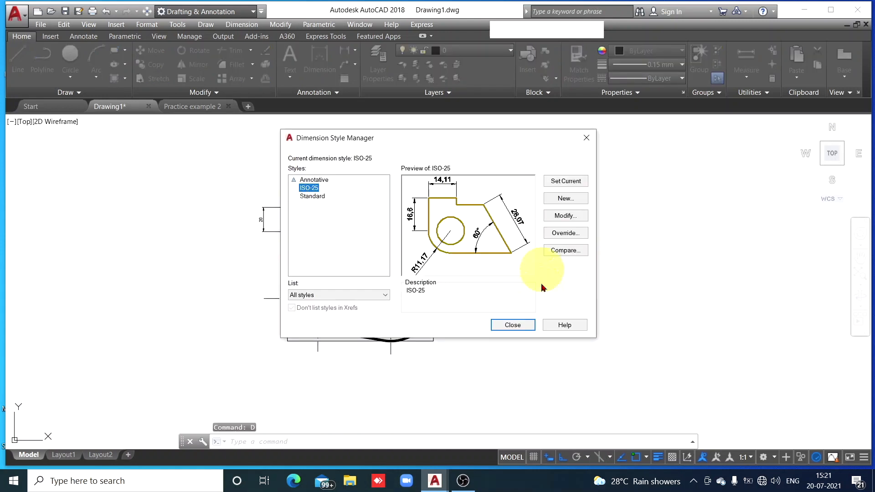
left_click(564, 218)
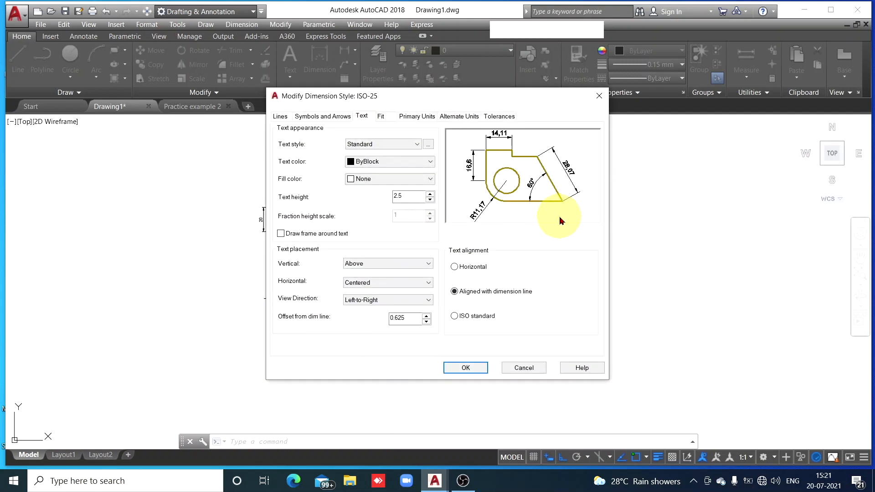
left_click(279, 117)
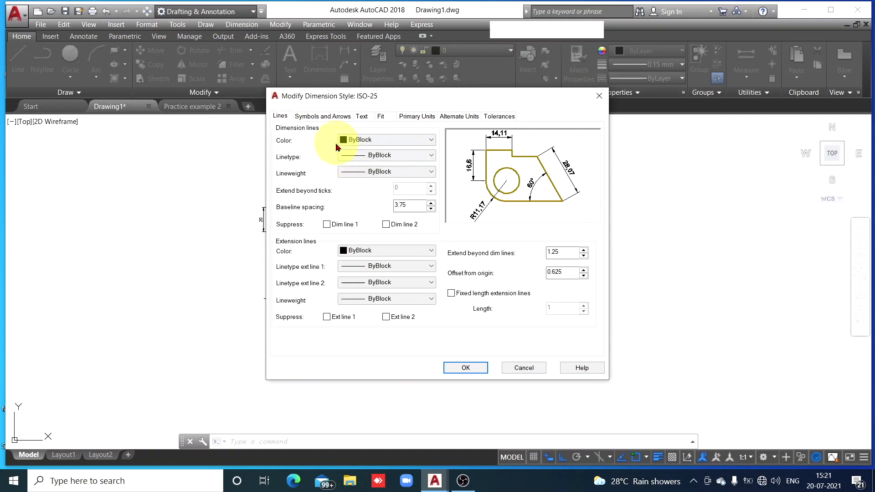
left_click(431, 142)
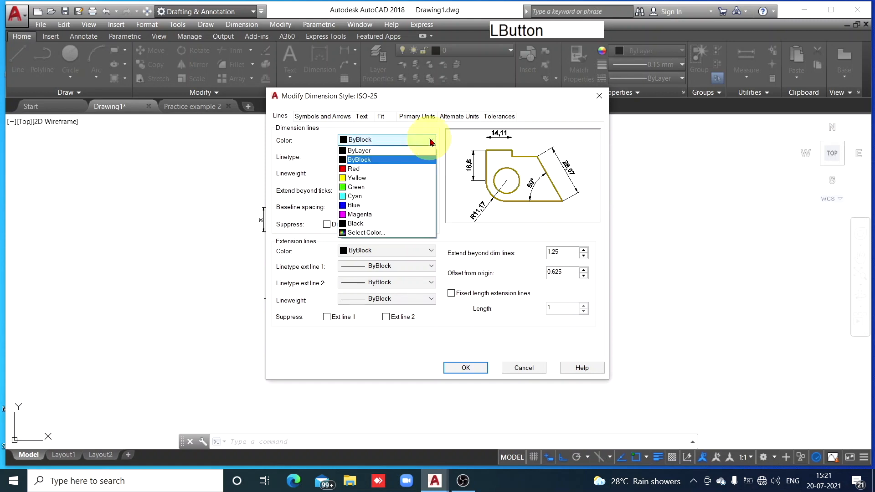
left_click(378, 206)
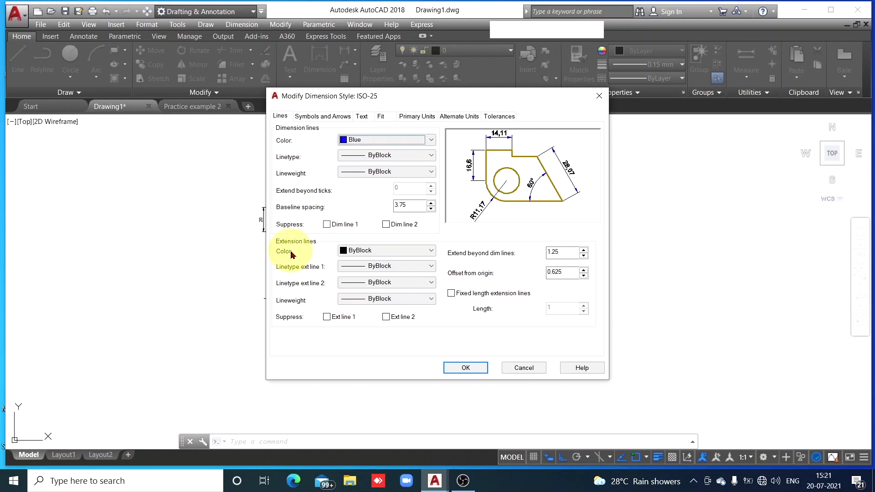
left_click(431, 250)
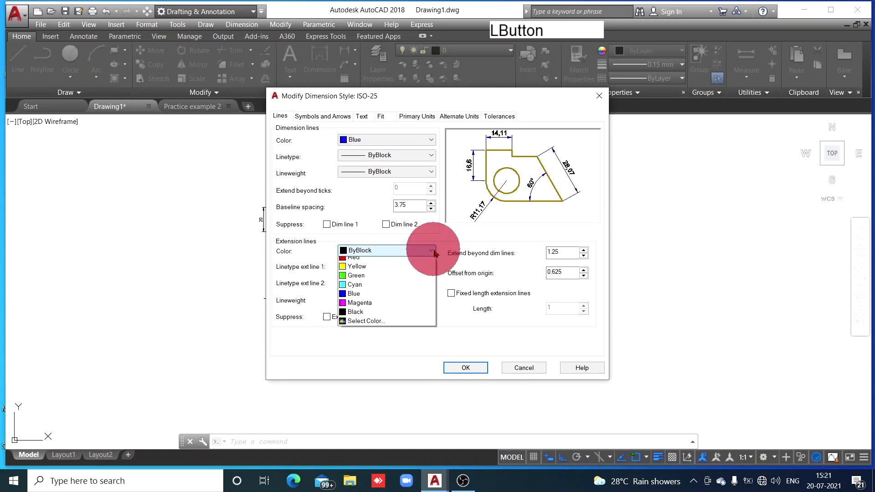
left_click(354, 316)
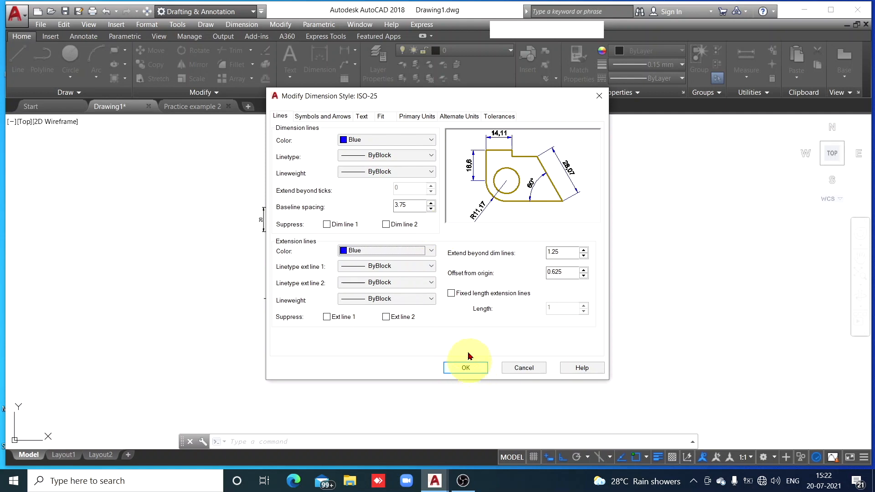
Set the arrow size of the ISO-25 dimension style to 4
left_click(319, 117)
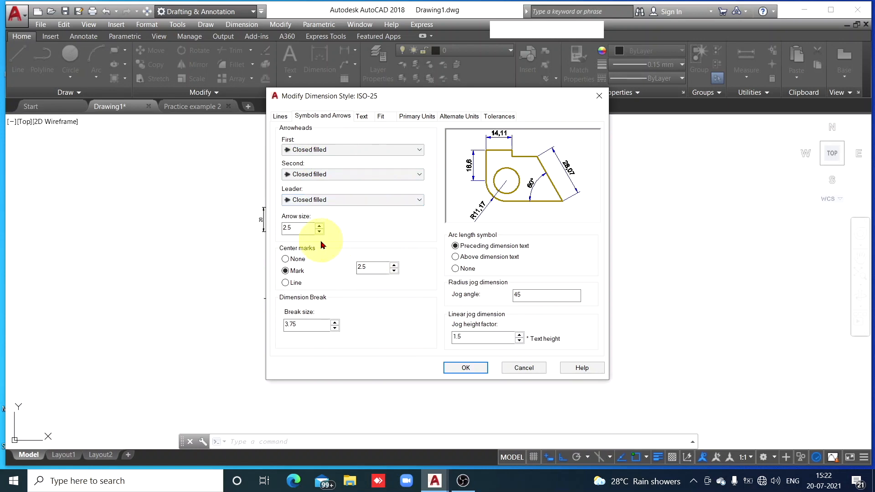
left_click_drag(306, 225, 270, 234)
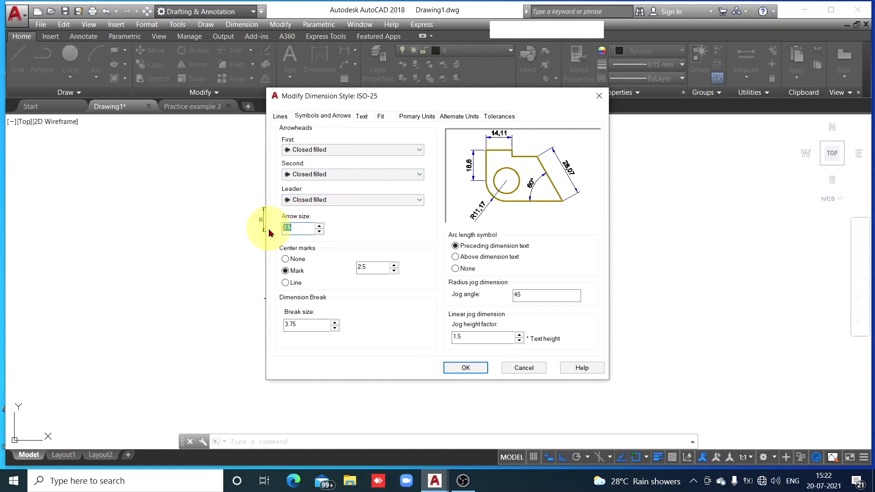
type("4")
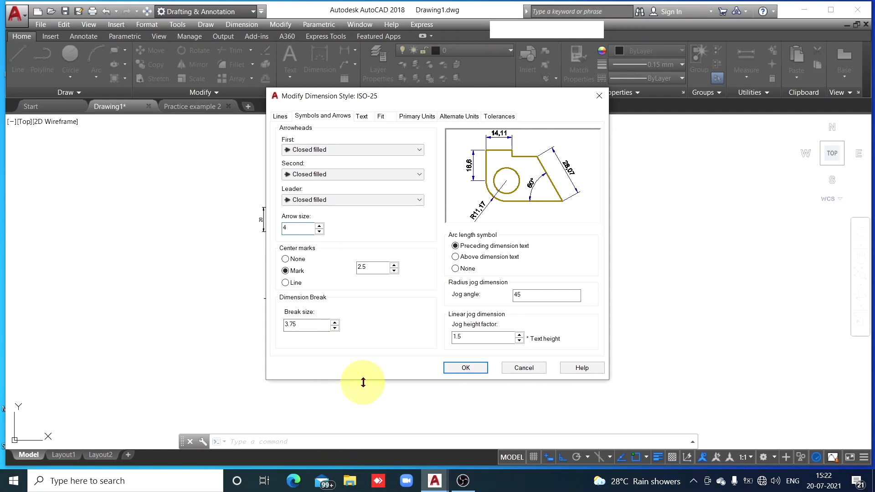
Set the ISO-25 dimension text to blue, height 5 and ISO standard alignment, and apply the modified style
left_click(365, 120)
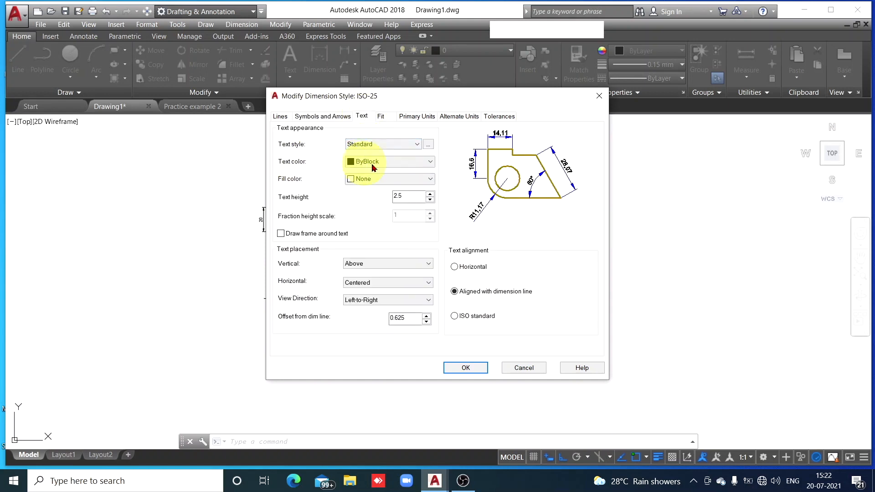
left_click(428, 163)
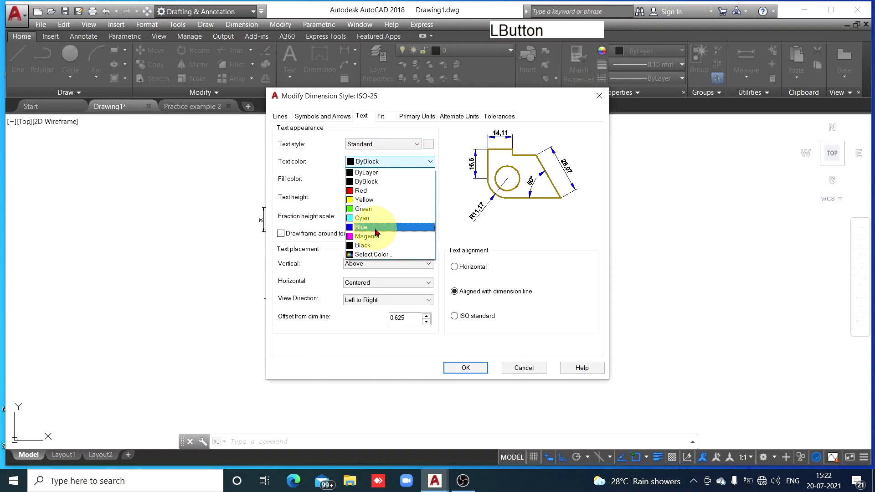
left_click(376, 227)
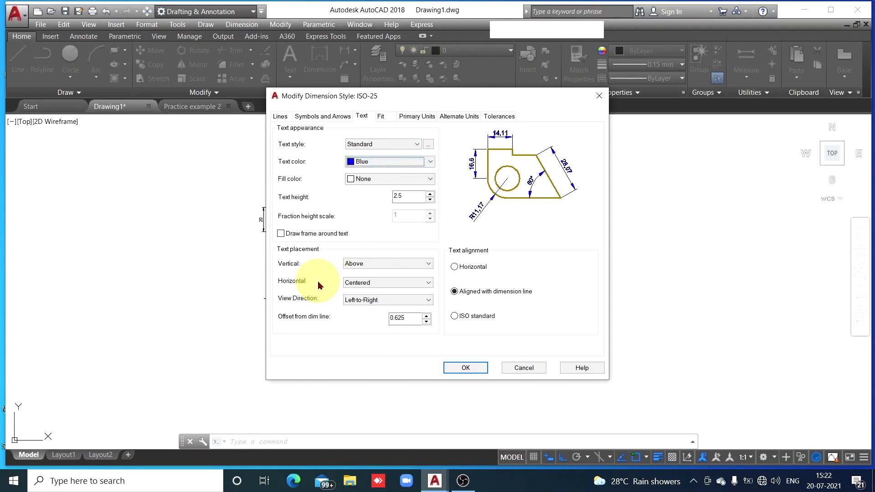
double_click(401, 197)
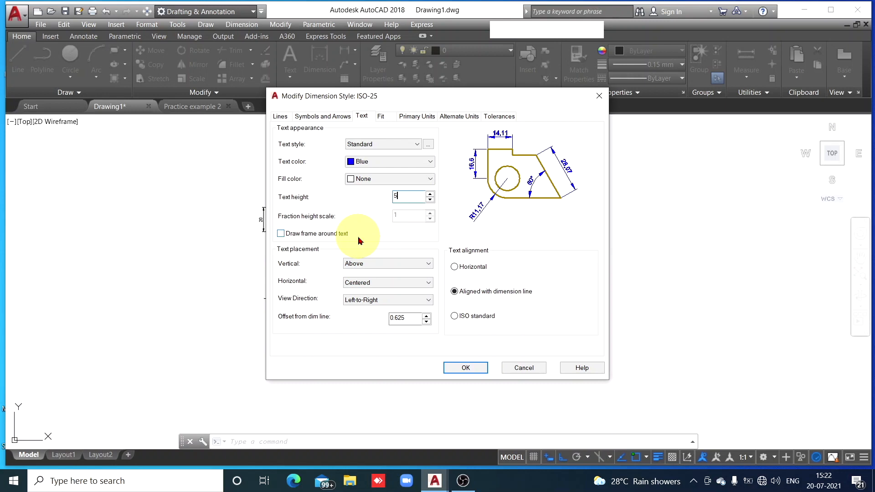
left_click(455, 317)
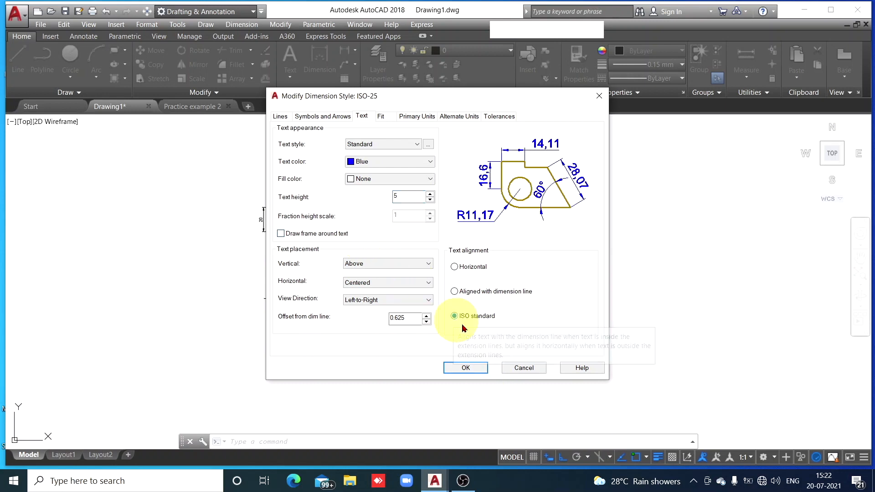
left_click(472, 370)
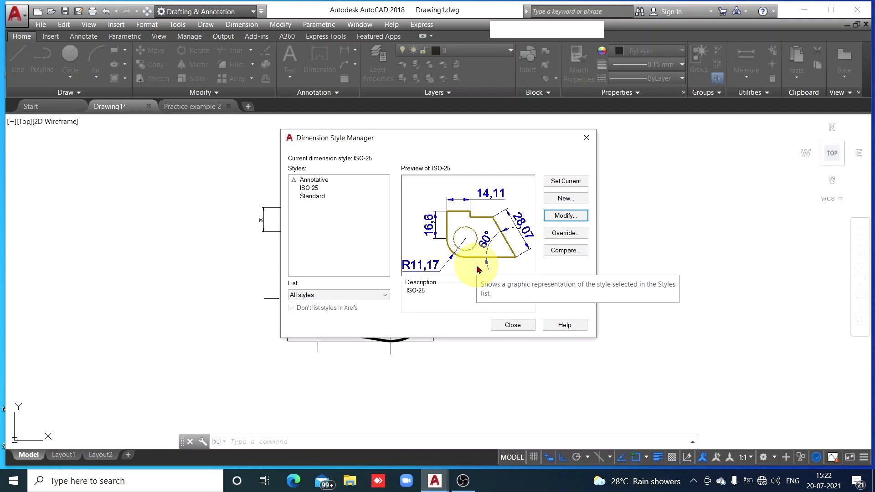
left_click(513, 326)
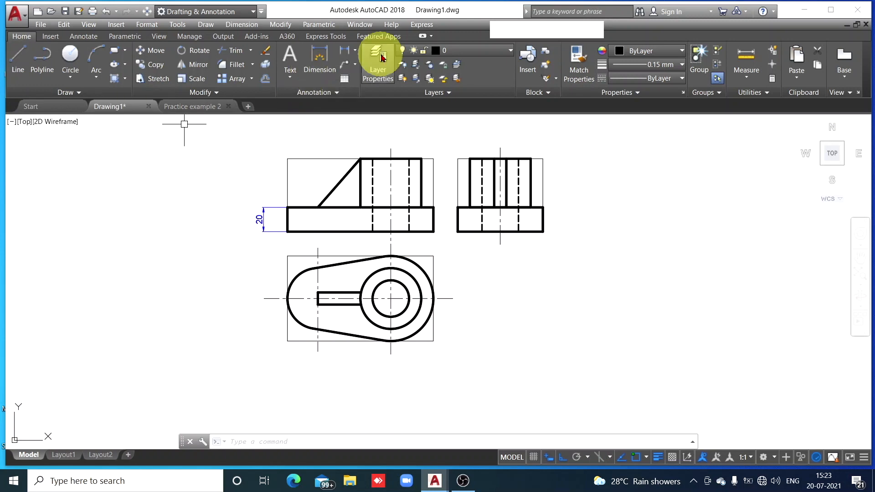
Add a linear dimension for the overall height of the front view, placed outside the base thickness dimension
left_click(344, 50)
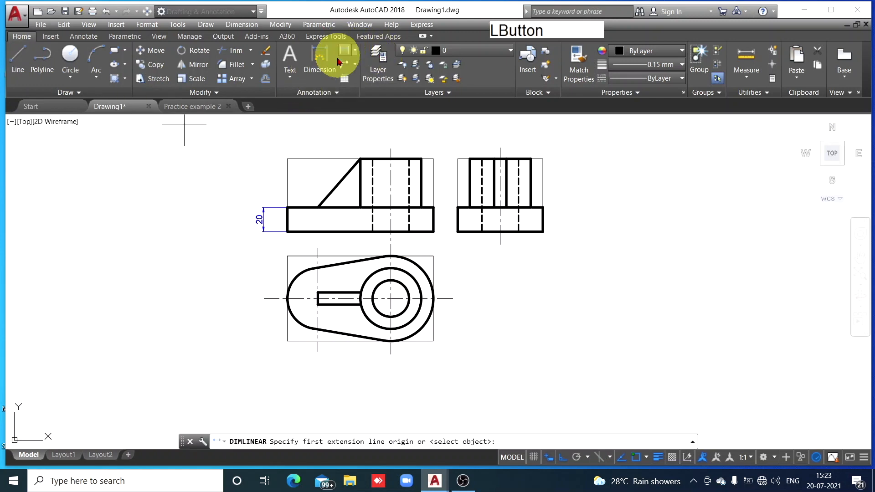
left_click(288, 158)
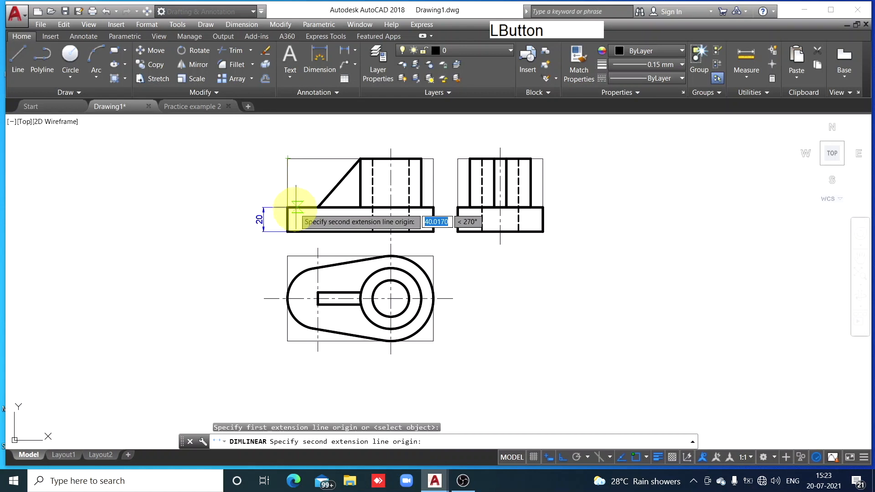
left_click(287, 232)
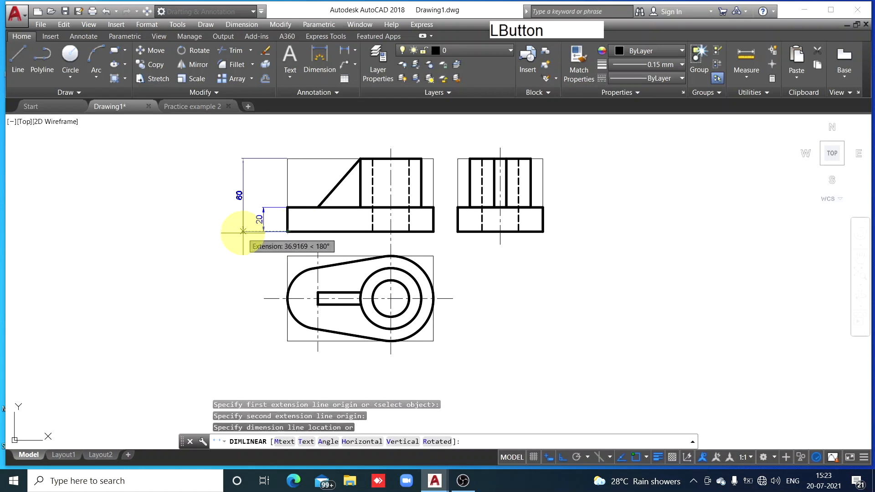
left_click(243, 228)
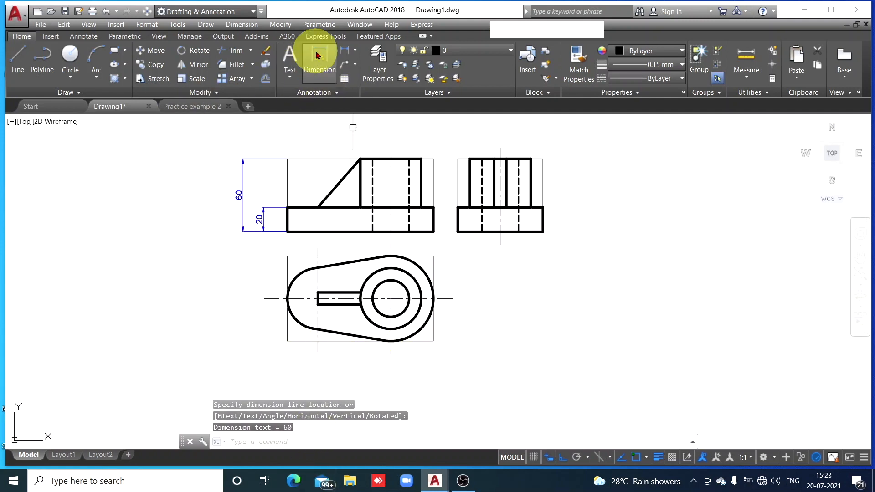
Add a linear dimension between the two vertical centrelines in the top view, placed below the outline
left_click(344, 53)
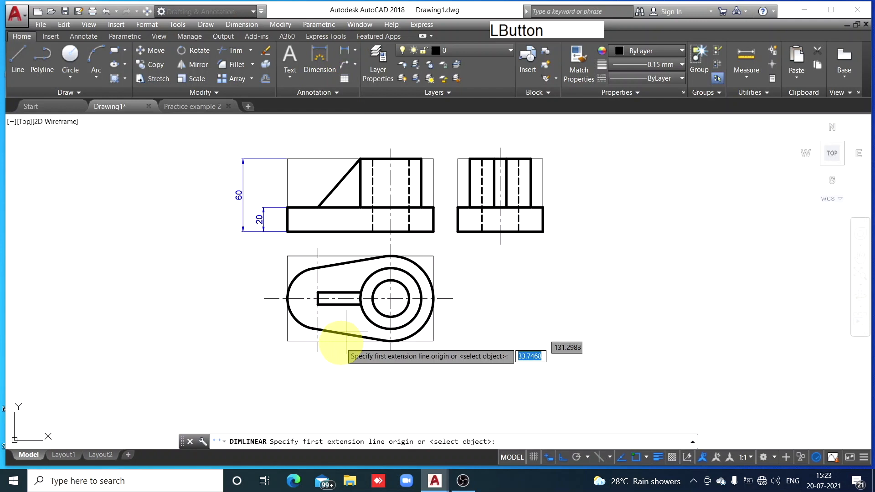
left_click(317, 351)
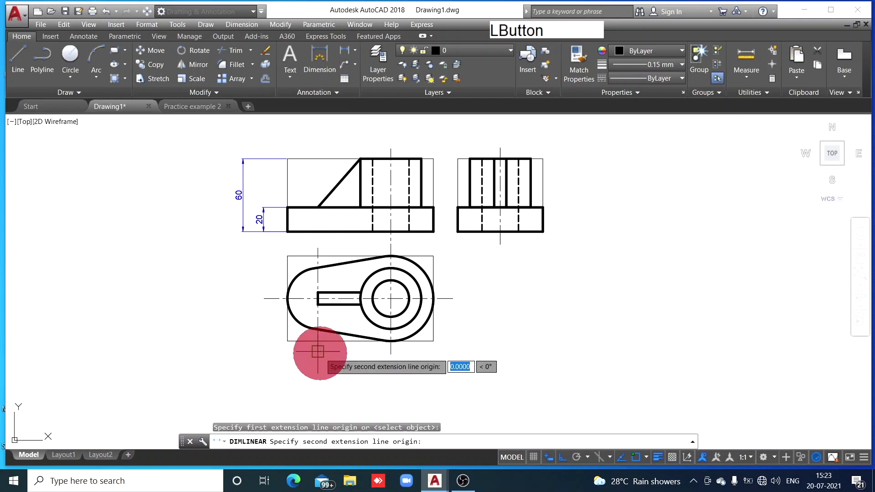
left_click(391, 352)
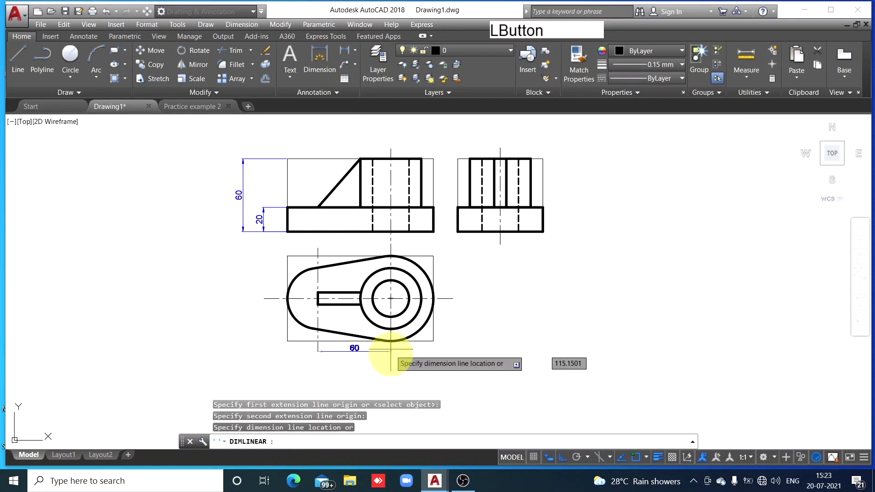
left_click(391, 369)
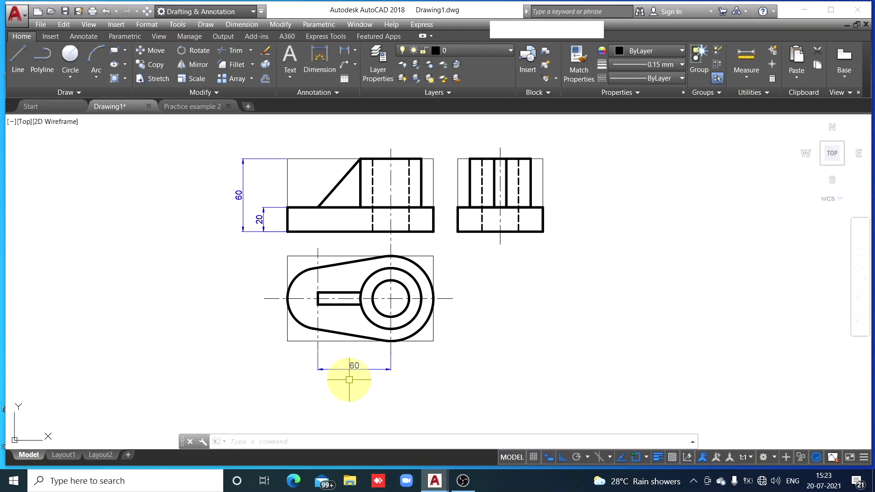
Add a radius dimension to the base's small left end arc in the top view, with its text outside the outline
left_click(356, 54)
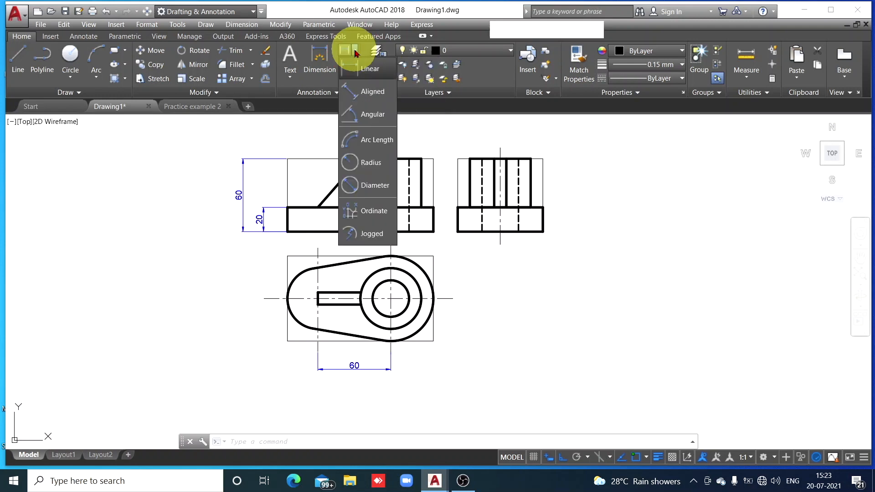
left_click(370, 165)
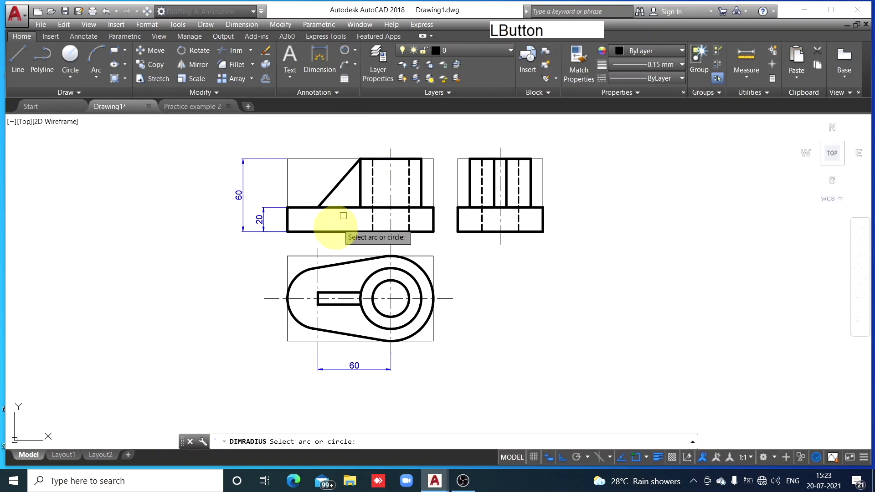
left_click(296, 278)
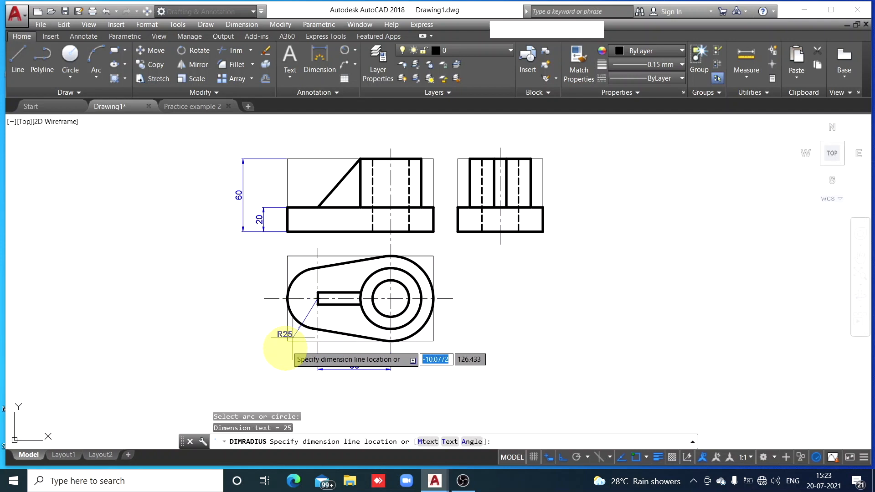
left_click(264, 322)
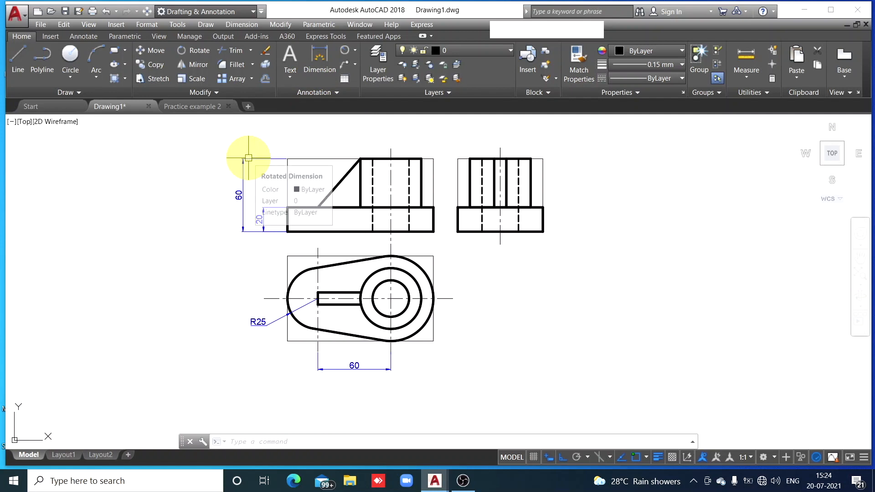
Add a radius dimension to the base's large right end arc in the top view, with its text below the outline
key("space")
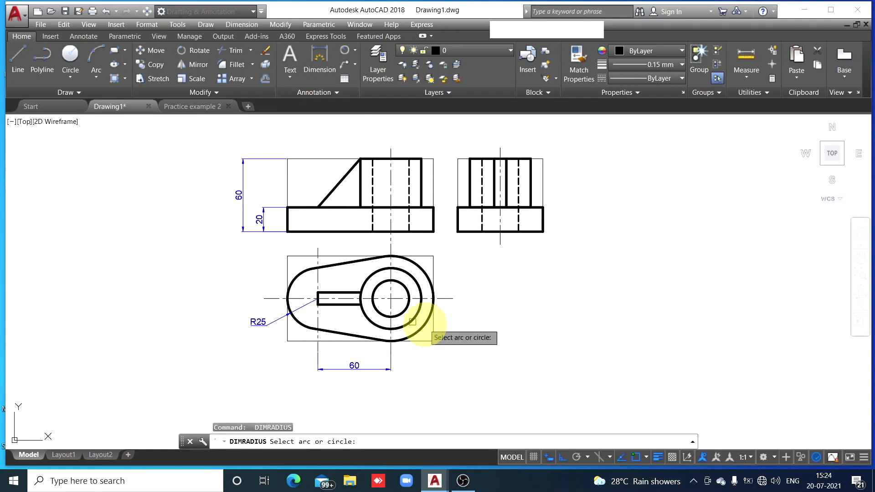
left_click(412, 337)
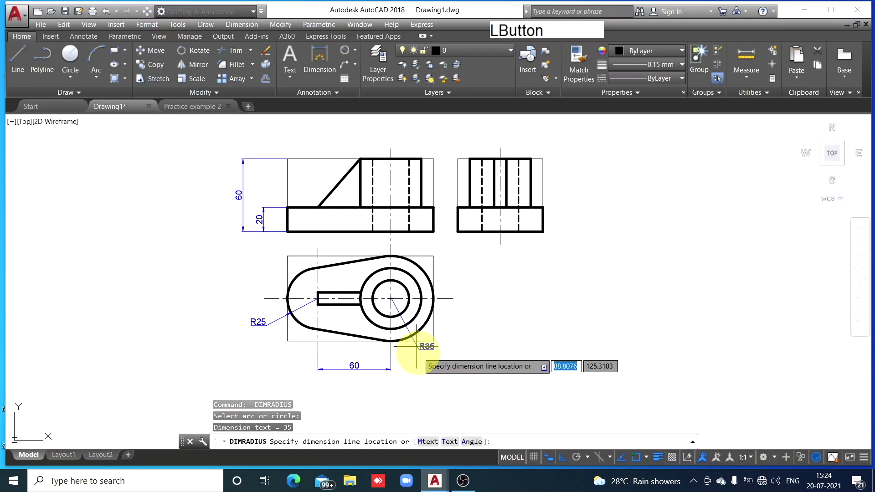
left_click(419, 368)
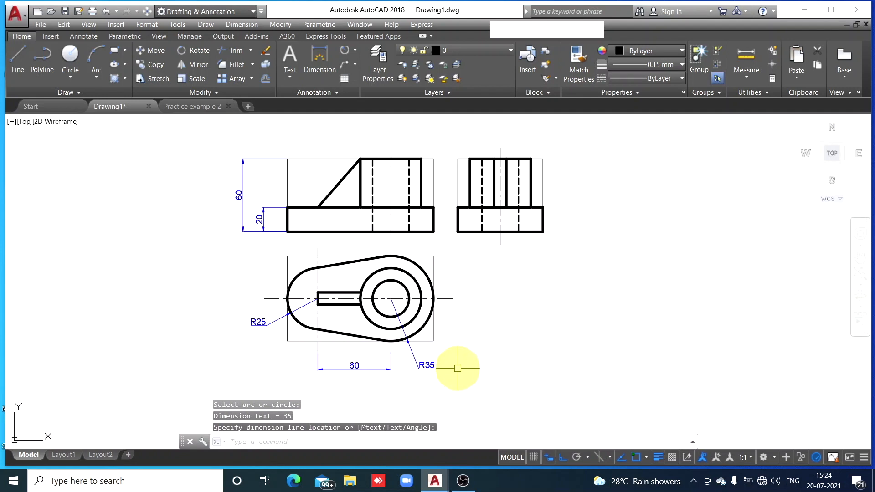
Try a radius dimension on the boss's outer circle in the top view and erase it
key("space")
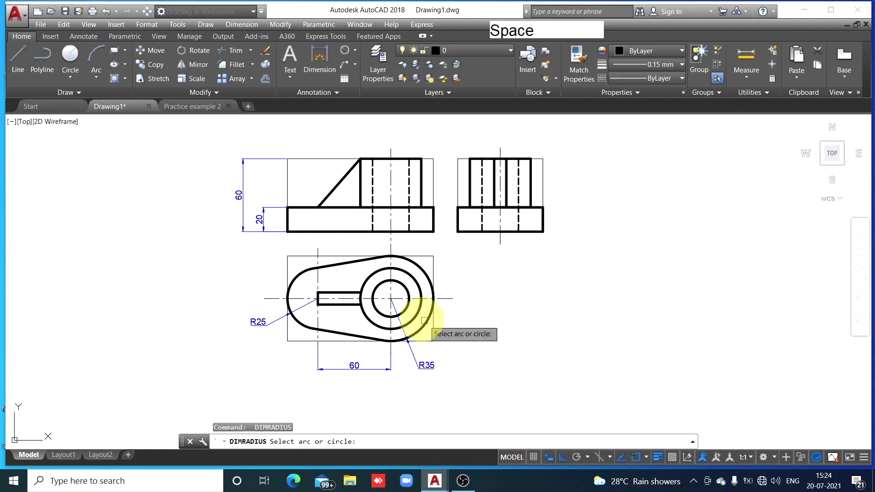
left_click(417, 314)
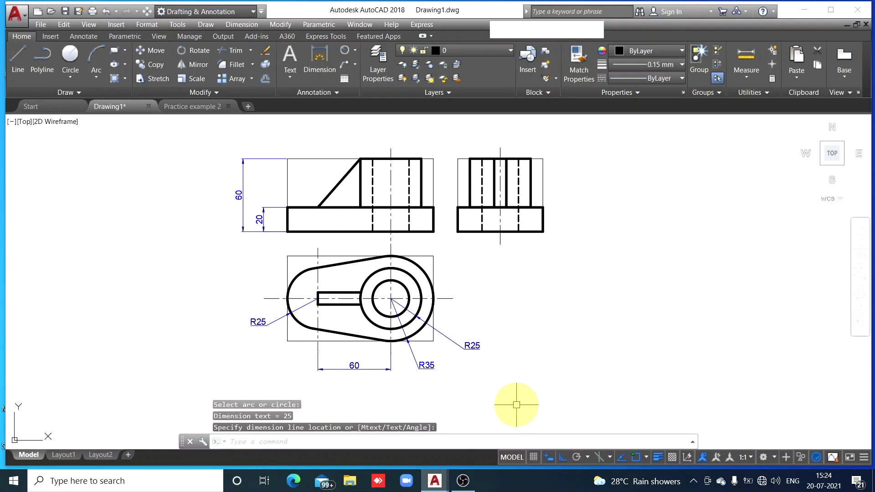
left_click(473, 350)
mouse_move(472, 351)
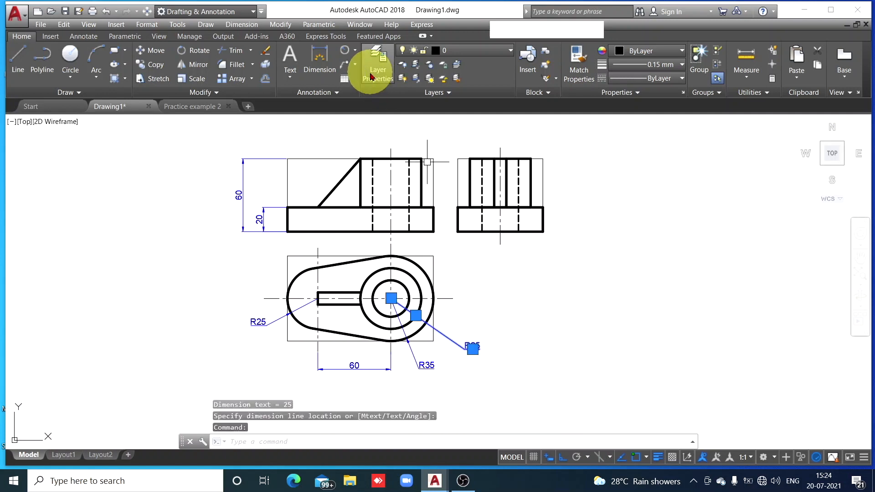
left_click(265, 51)
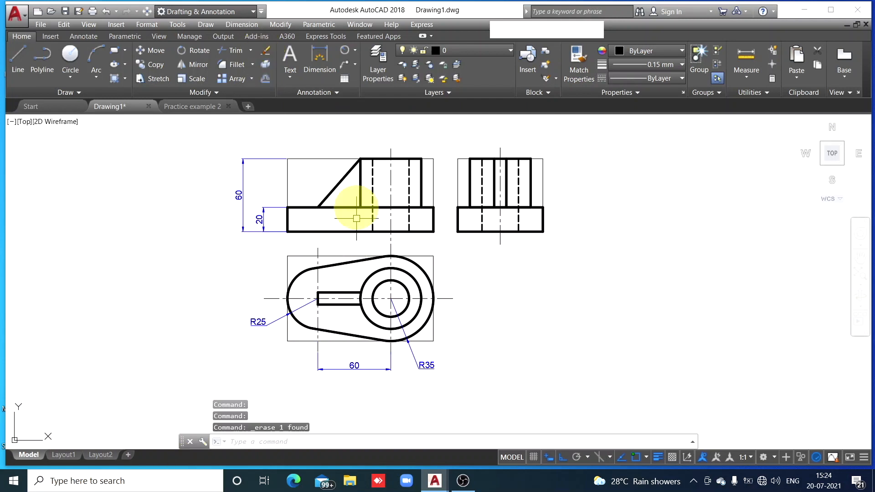
Add a diameter dimension to the boss's outer circle in the top view, with its text outside the outline at the lower right
left_click(356, 51)
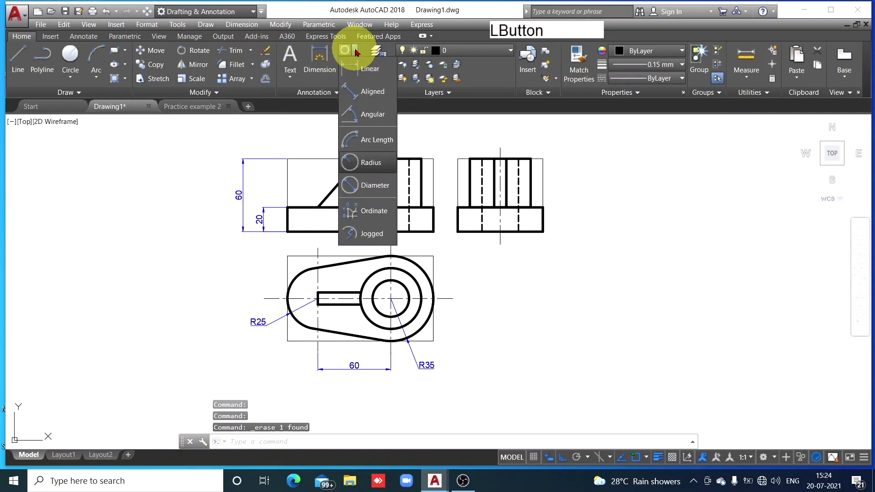
left_click(367, 223)
left_click(356, 52)
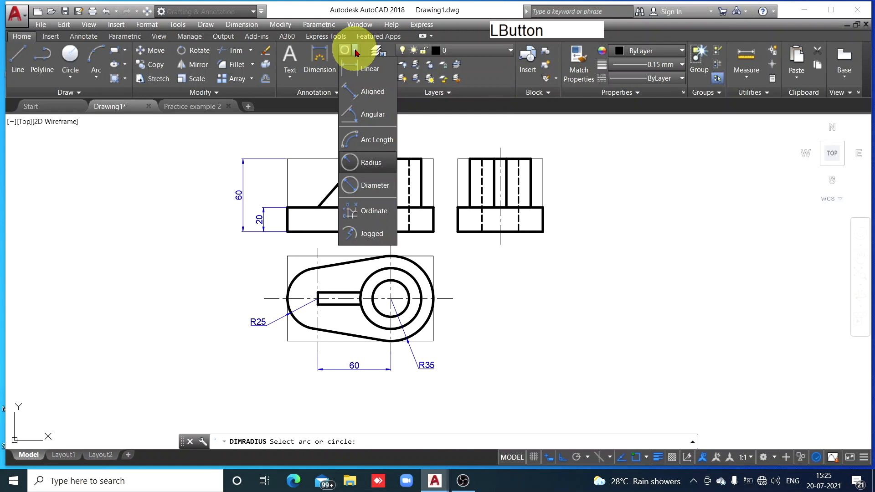
left_click(378, 186)
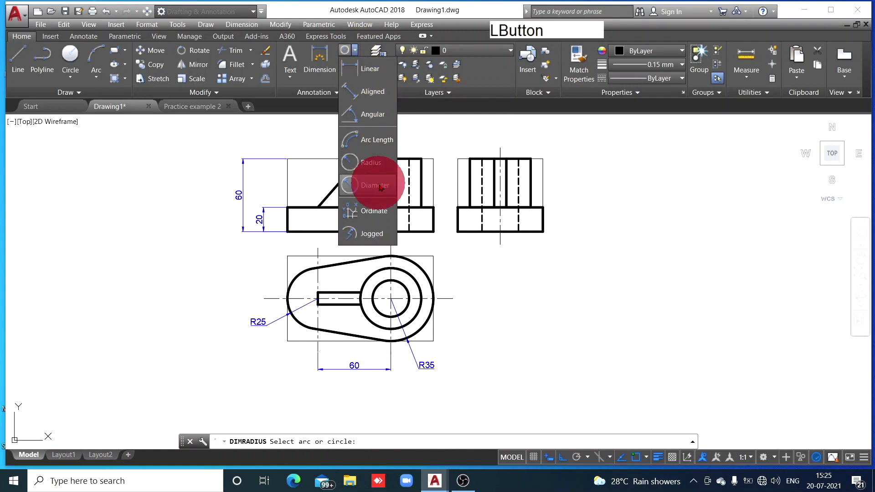
left_click(416, 312)
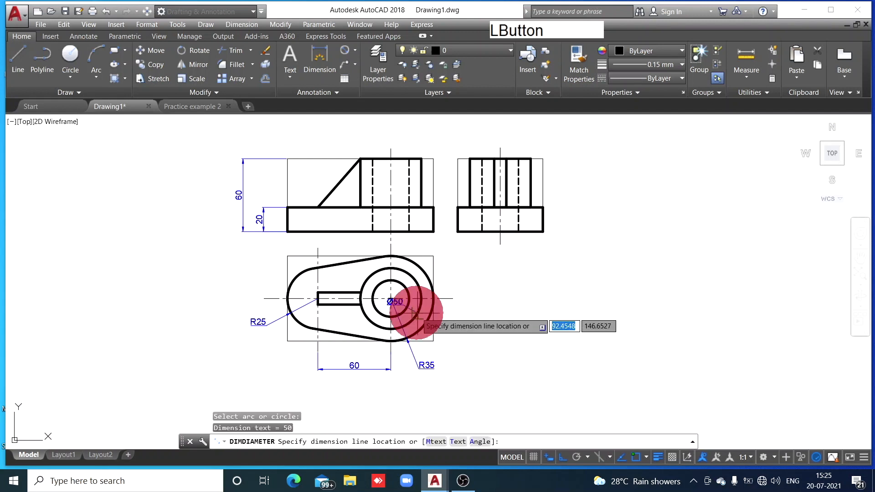
left_click(452, 349)
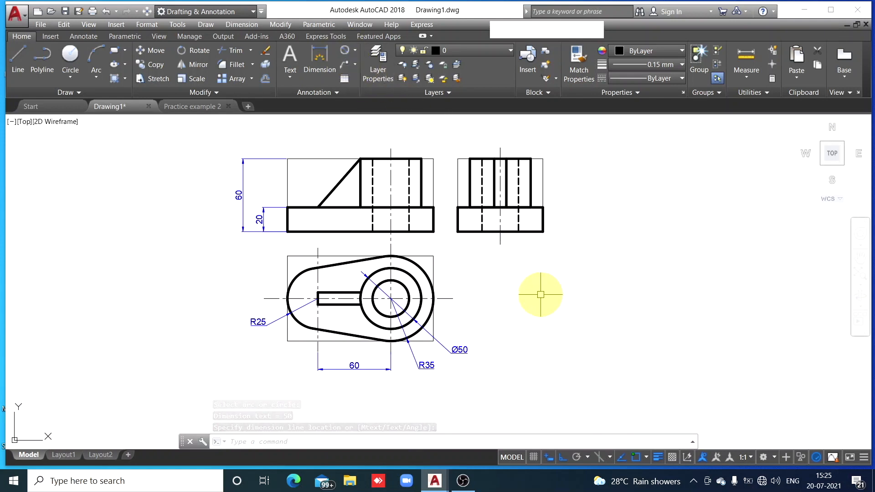
Add a diameter dimension to the inner hole circle in the top view, with its text above the outer circle's diameter text
key("space")
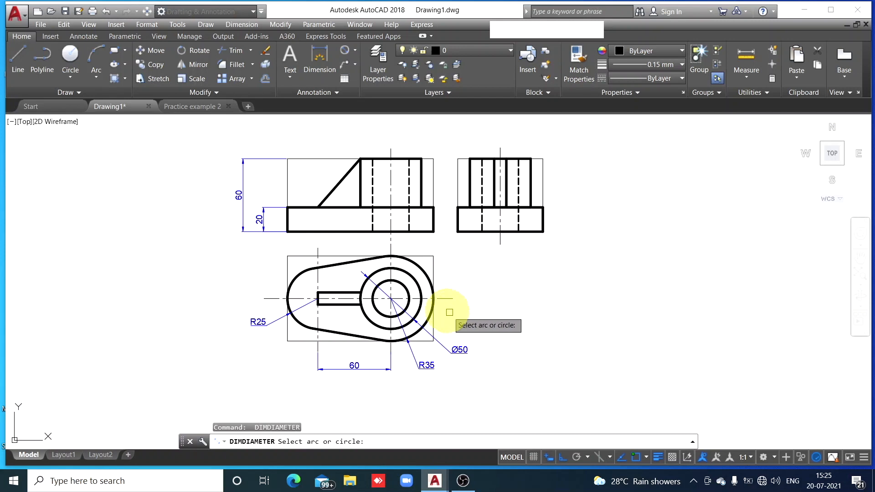
left_click(409, 289)
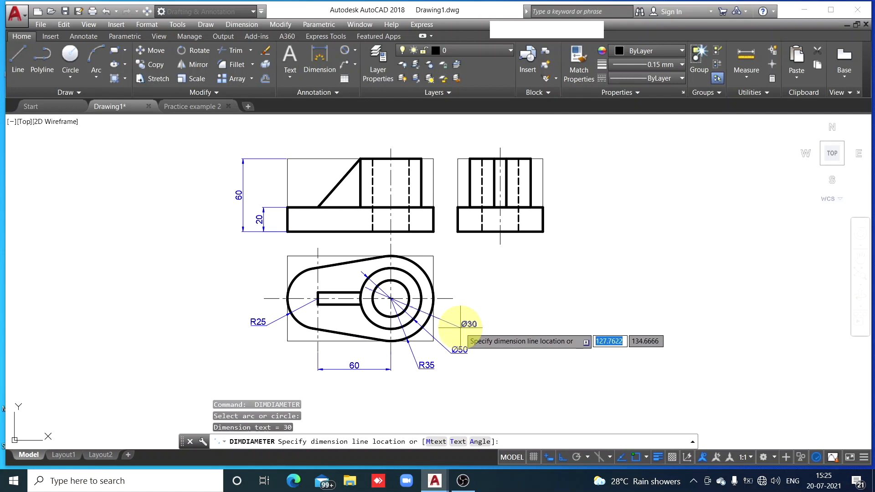
left_click(460, 324)
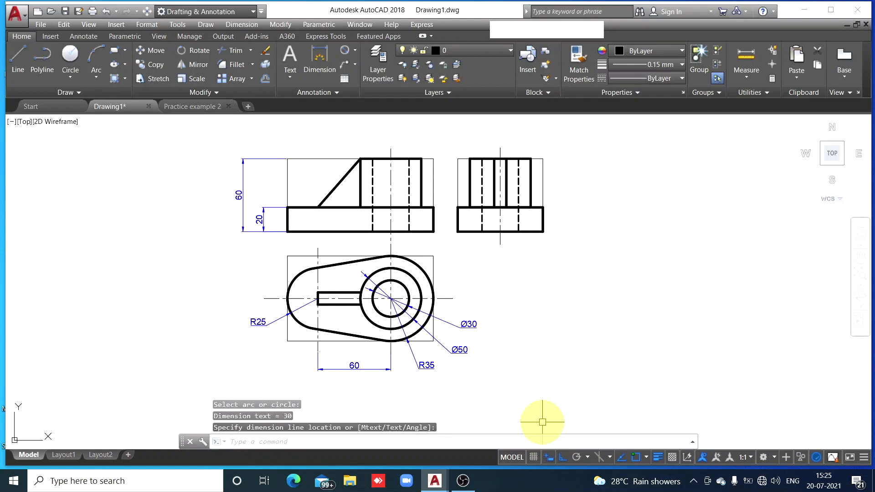